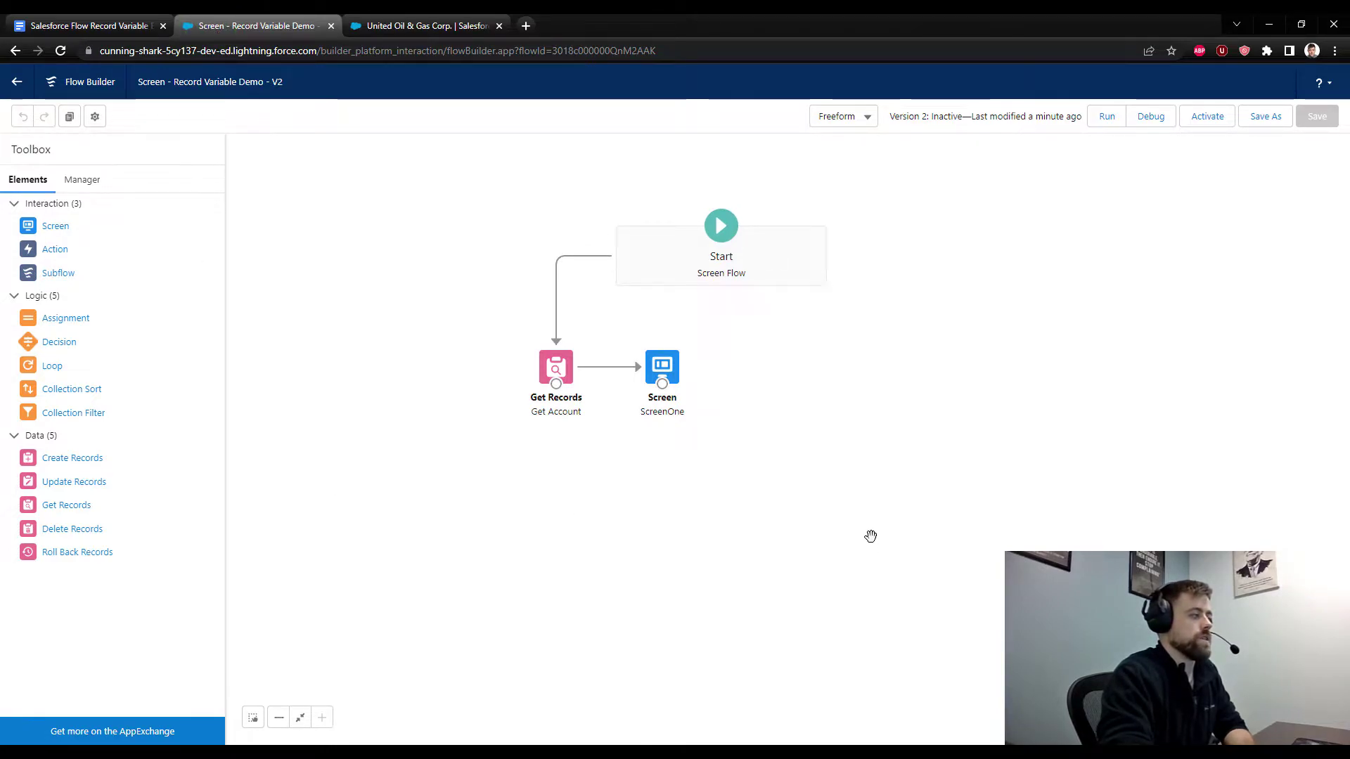
- Review the AccountId input variable's settings and highlight the matching record ID in the United Oil & Gas Corp. account page's URL
{"action": "left_click", "coordinate": [82, 178]}
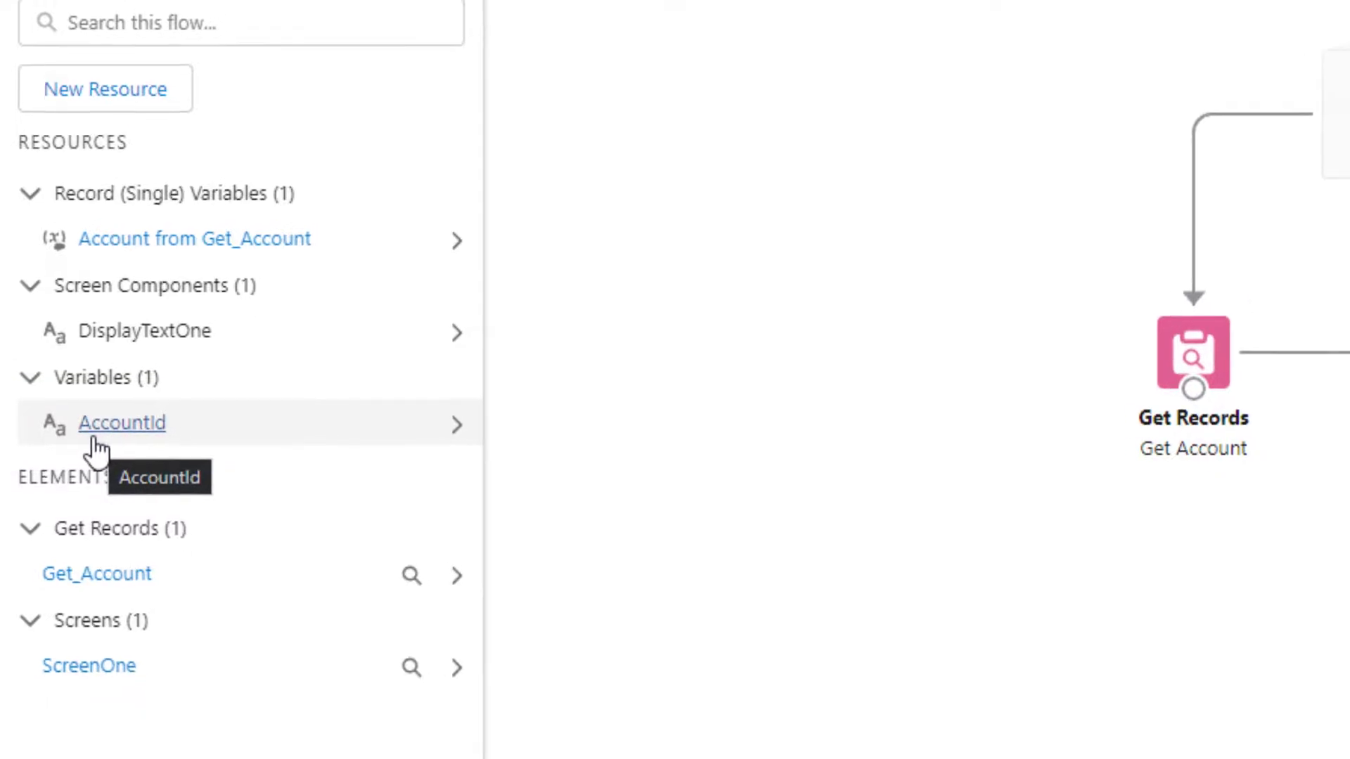
{"action": "left_click", "coordinate": [120, 424]}
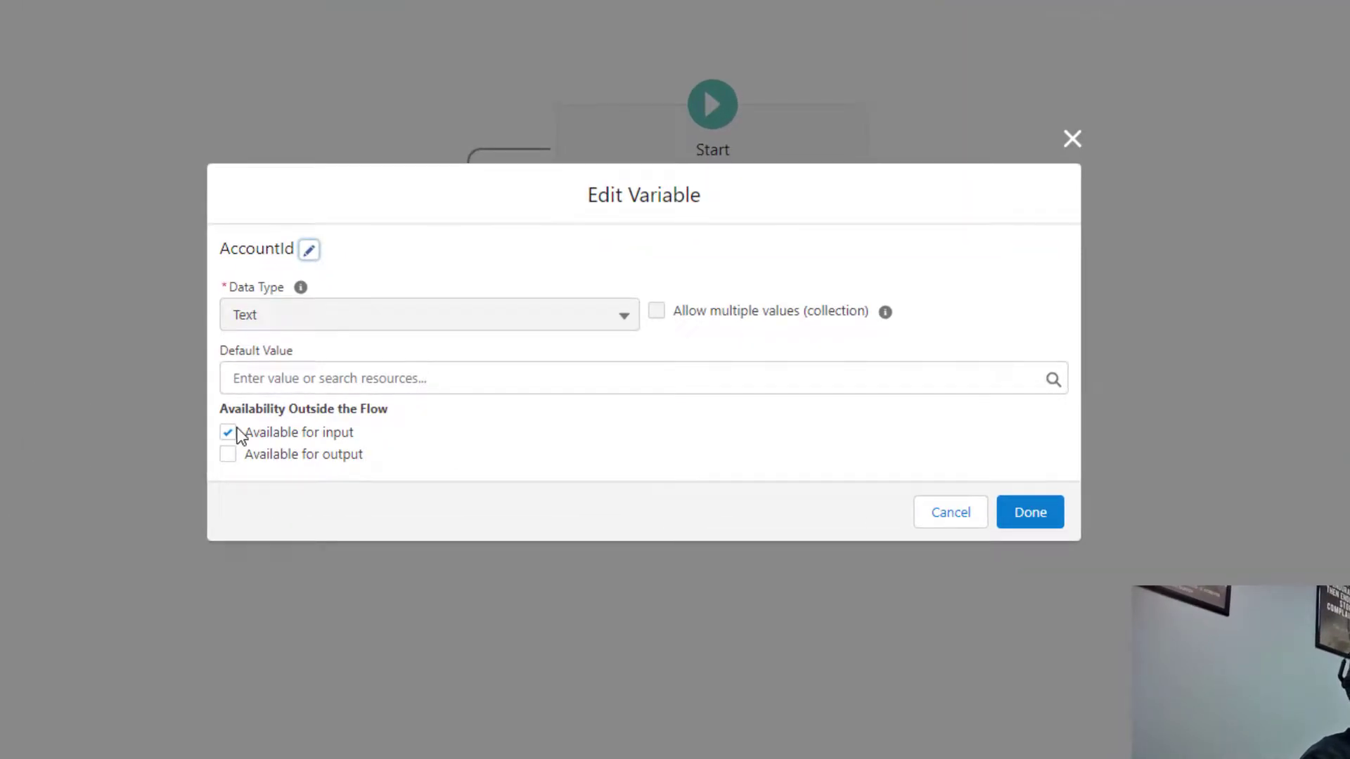
{"action": "left_click", "coordinate": [402, 32]}
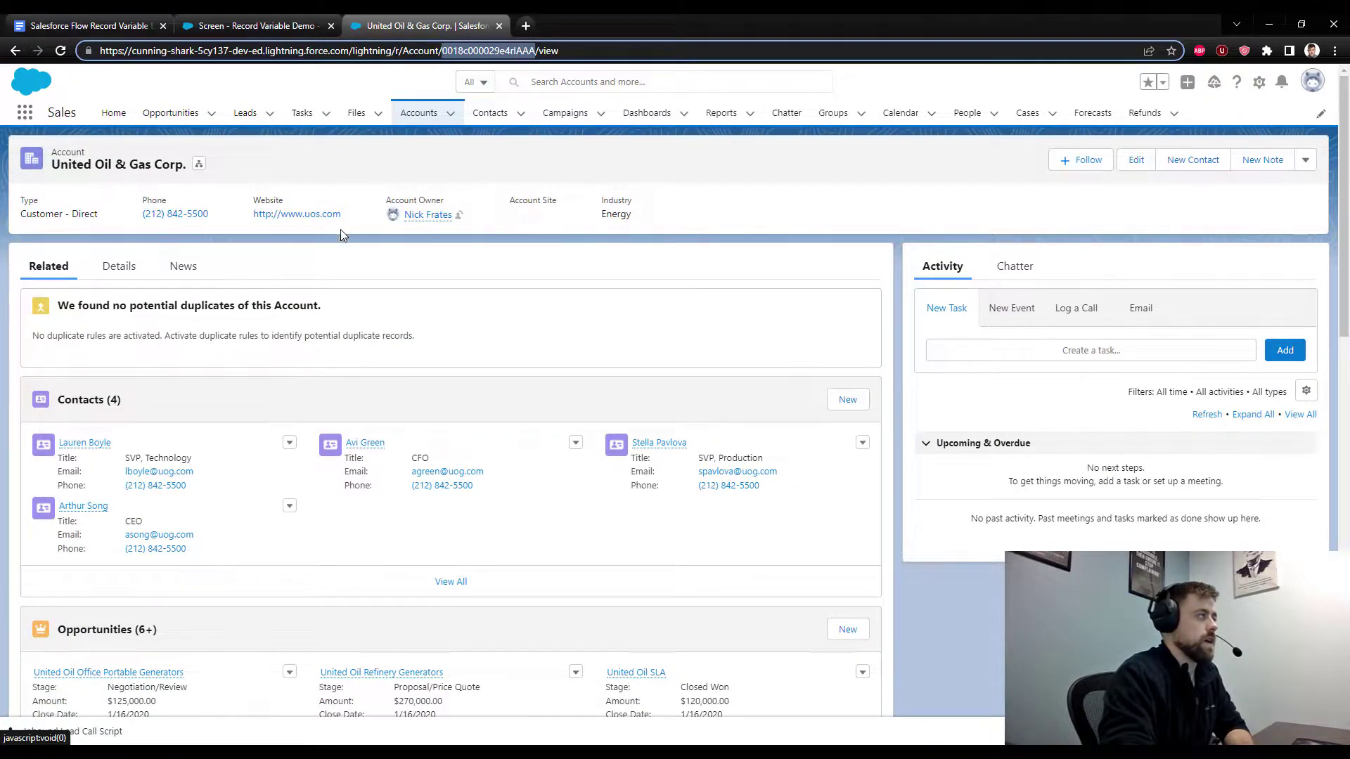
{"action": "double_click", "coordinate": [478, 50]}
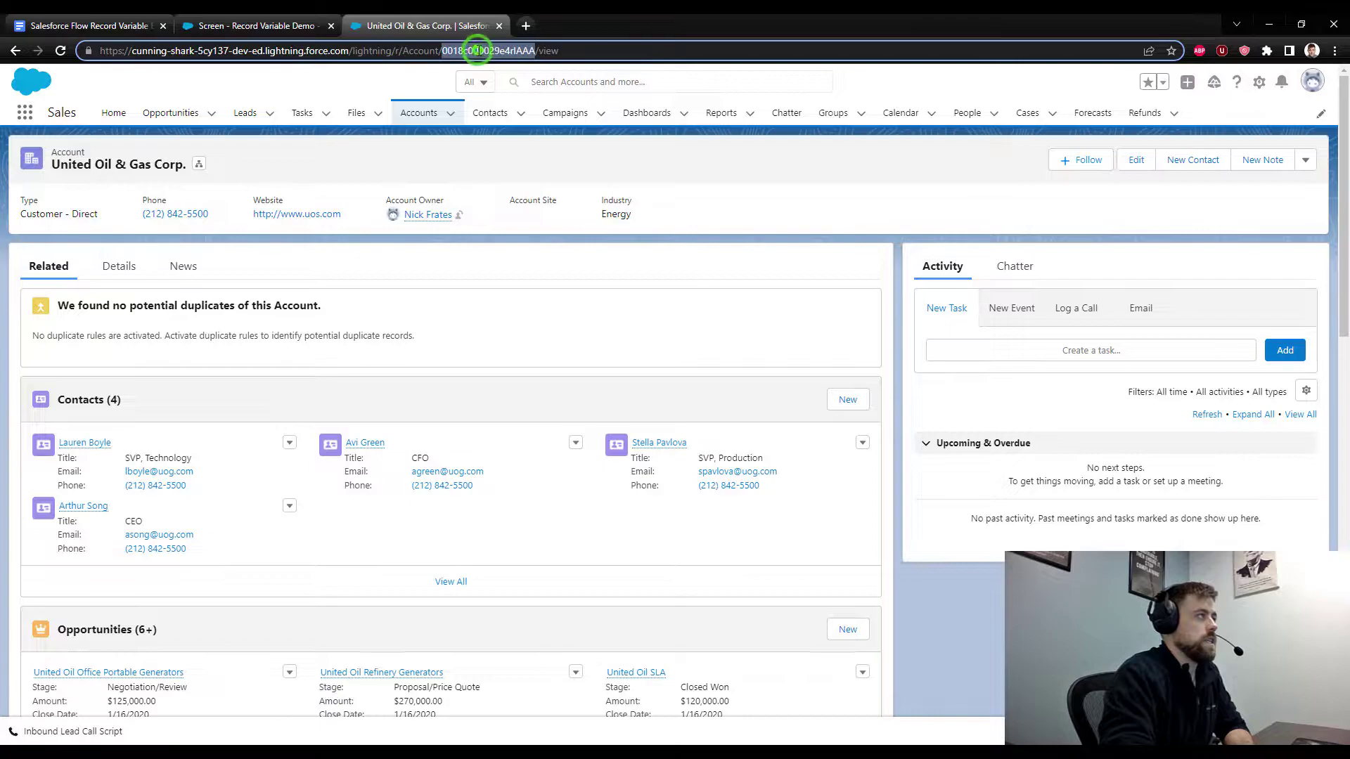
{"action": "left_click", "coordinate": [254, 25]}
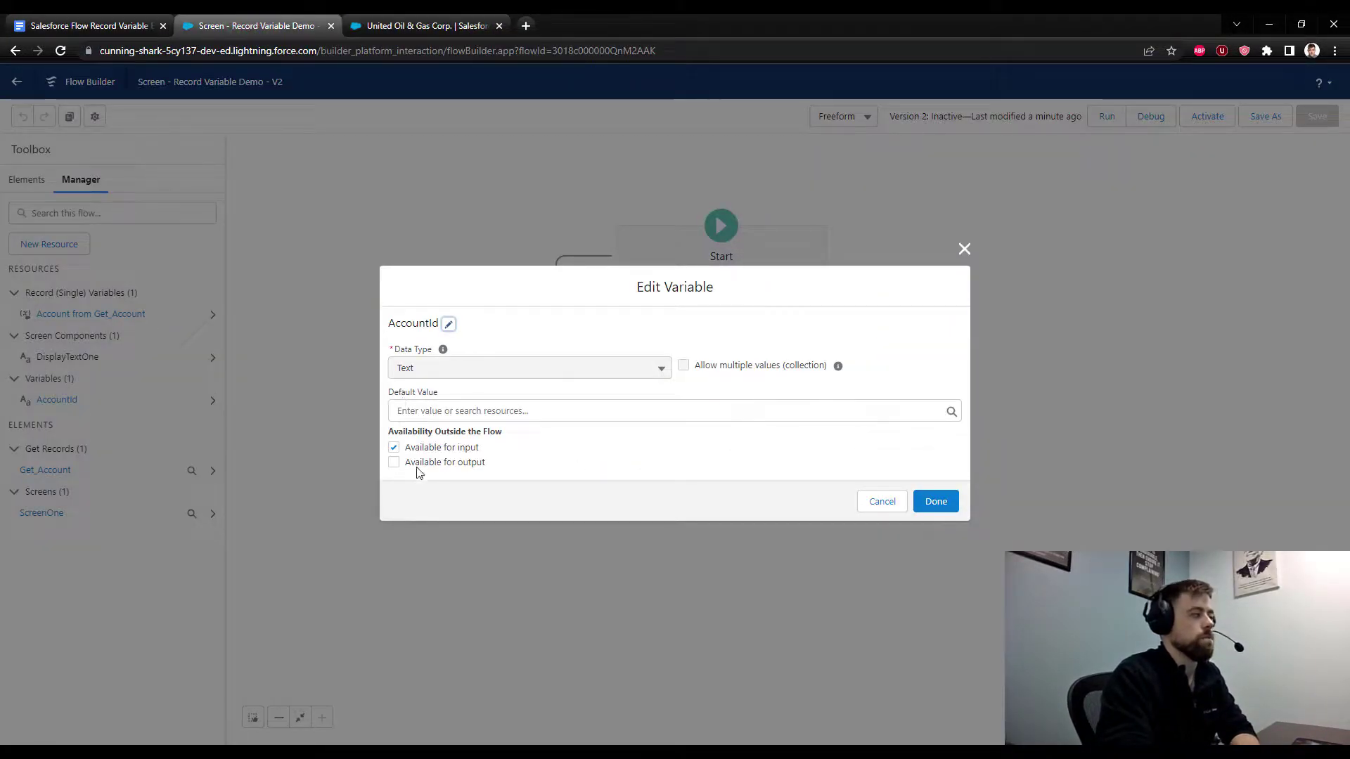
{"action": "left_click", "coordinate": [932, 500]}
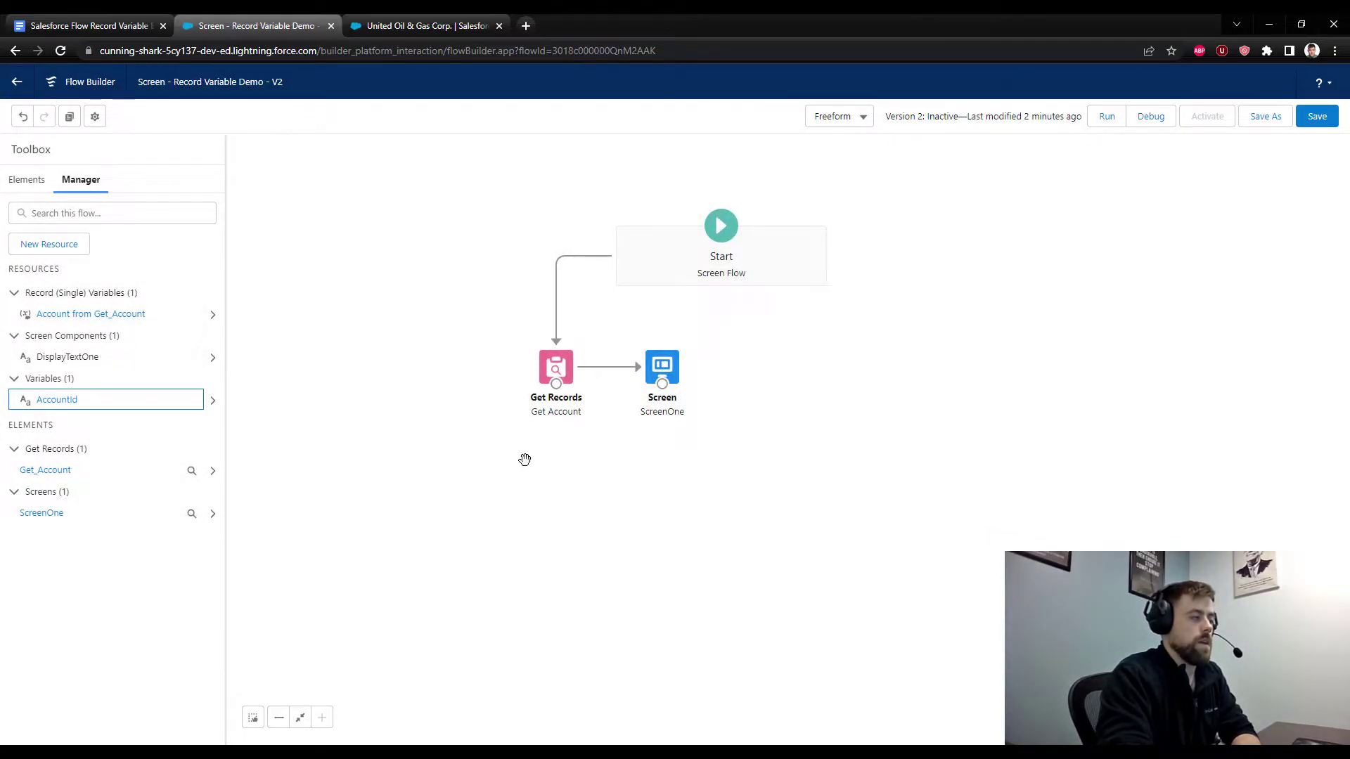
- Review the Get Account element's object, its Id filter using AccountId, and its record storage options
{"action": "double_click", "coordinate": [552, 372]}
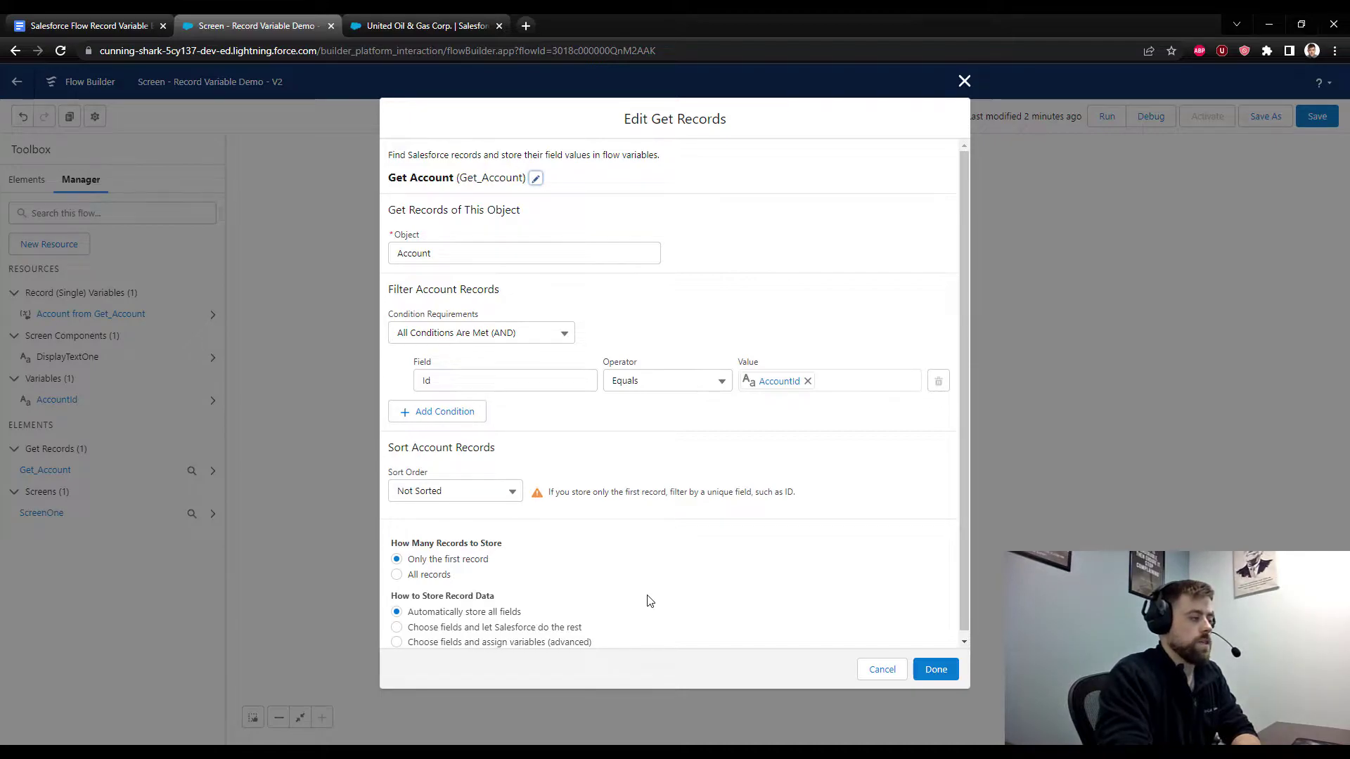
{"action": "scroll", "coordinate": [631, 560], "scroll_direction": "down", "scroll_amount": 1}
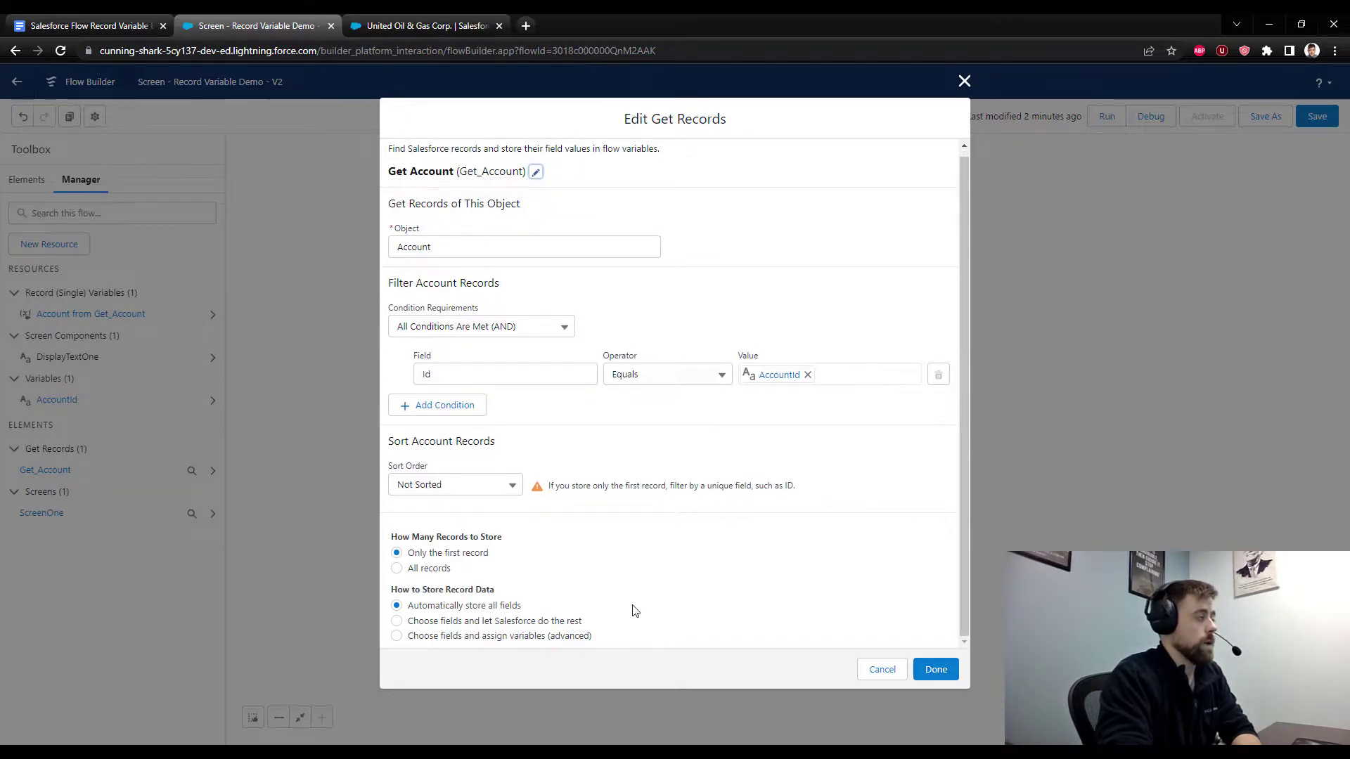
{"action": "left_click", "coordinate": [884, 671]}
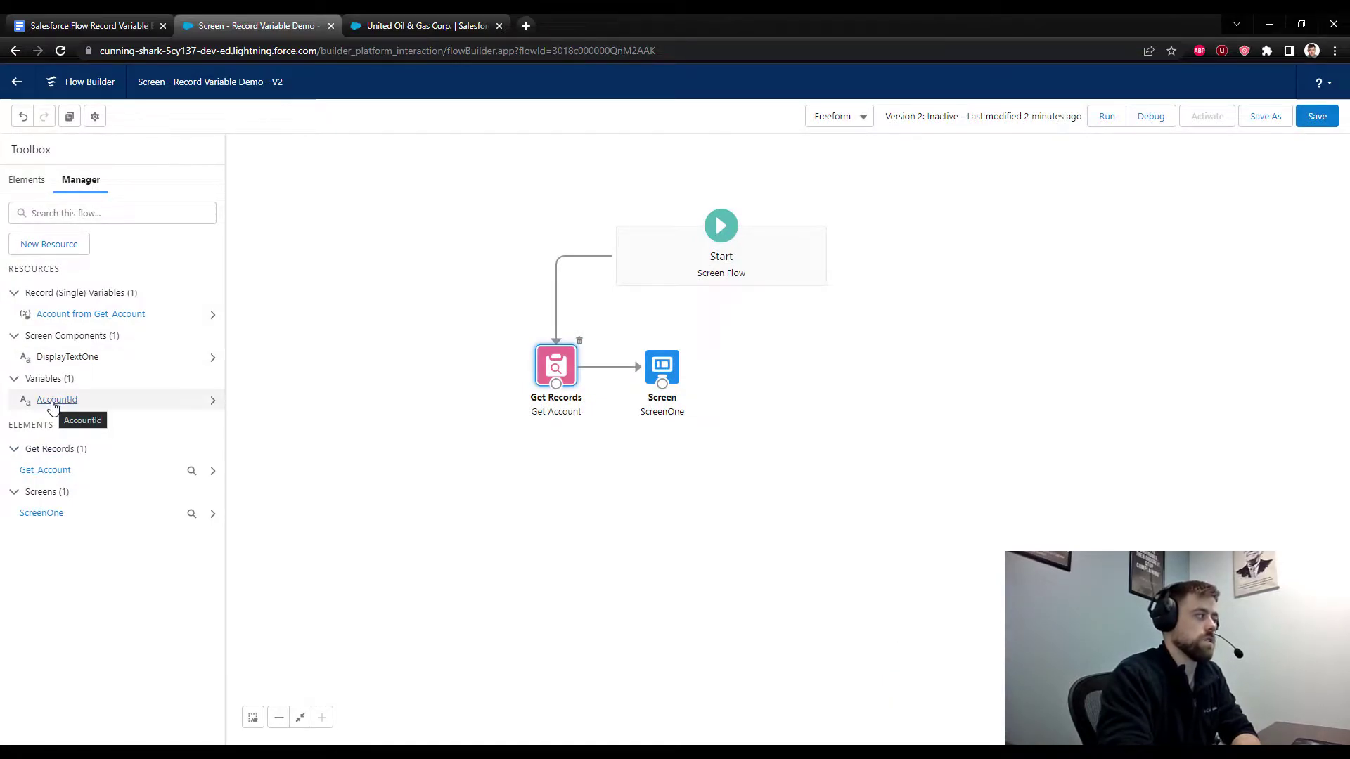
{"action": "double_click", "coordinate": [555, 362]}
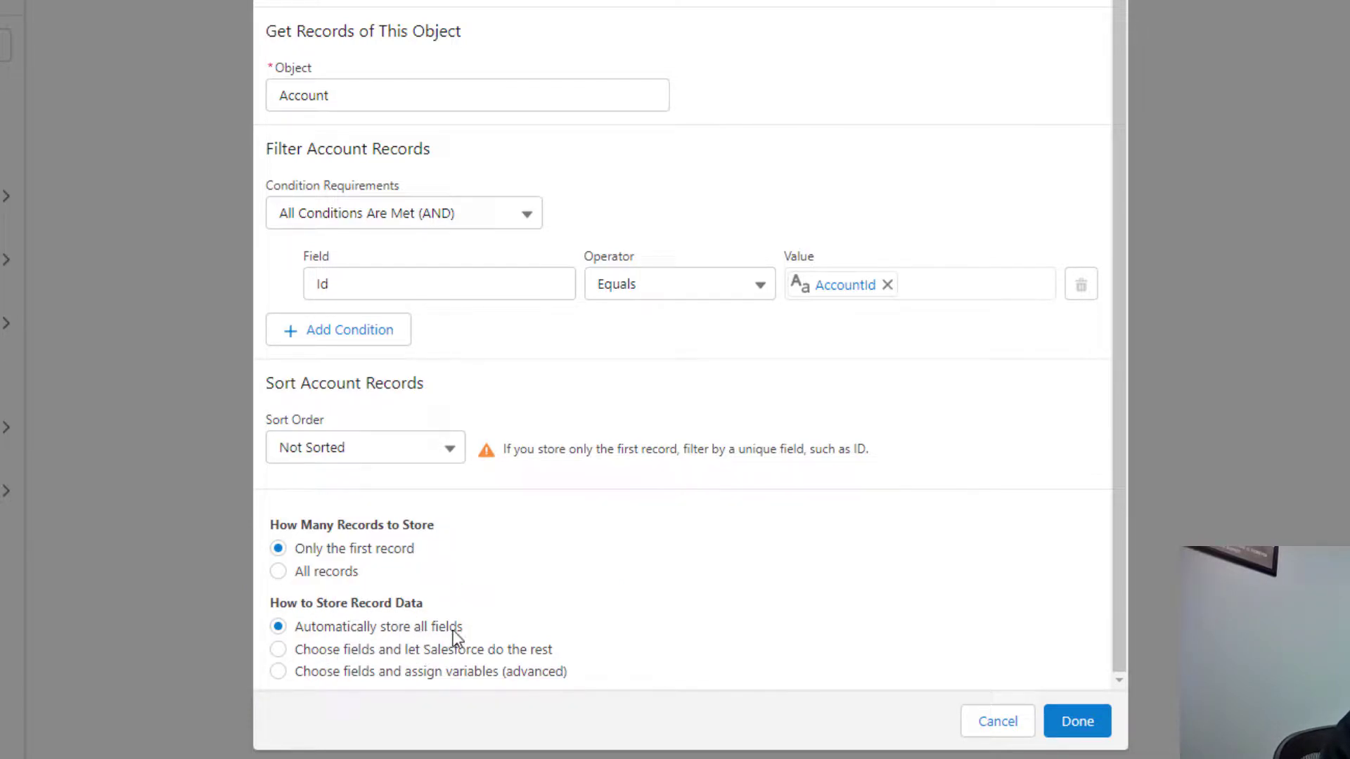
{"action": "left_click", "coordinate": [1077, 722]}
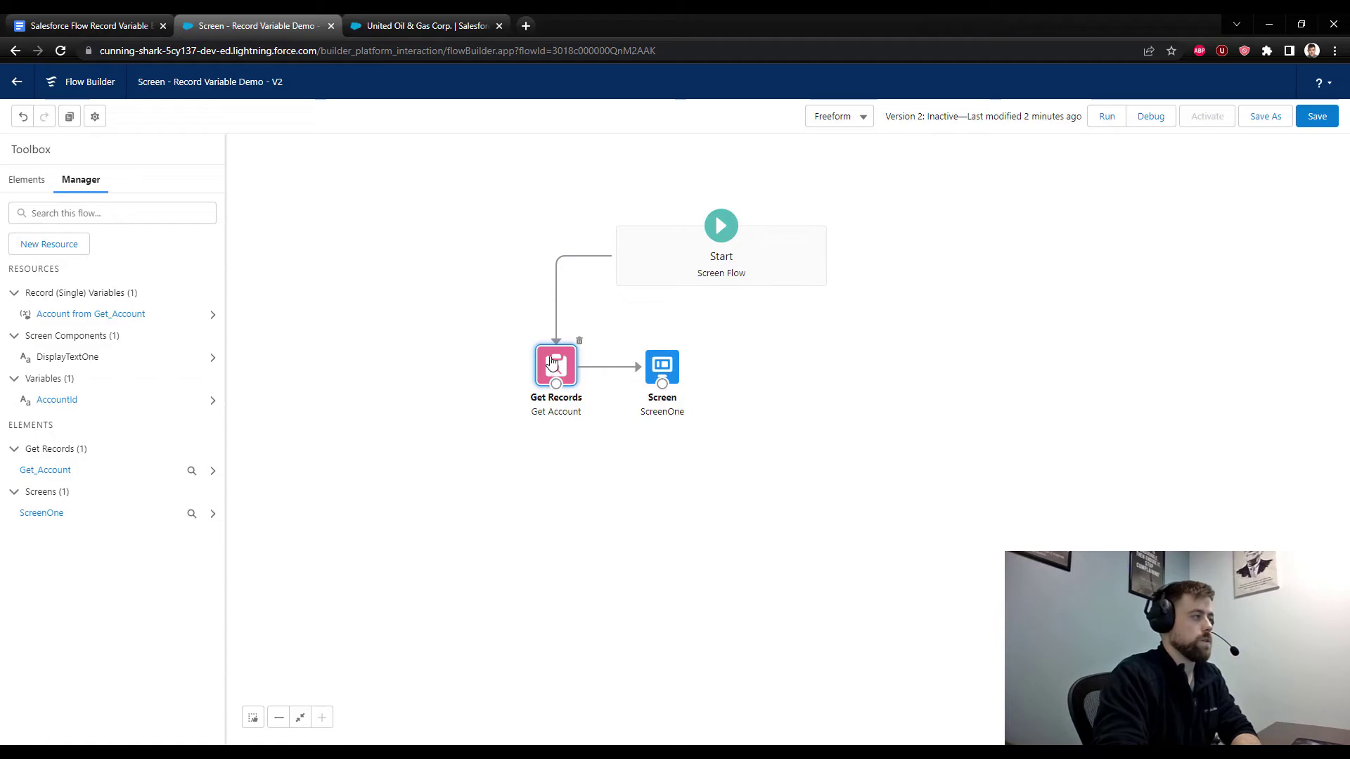
- Rename the Get Records element to "Get Account Element" with the API name Get_Account_Element
{"action": "double_click", "coordinate": [551, 363]}
{"action": "left_click", "coordinate": [532, 178]}
{"action": "left_click", "coordinate": [509, 197]}
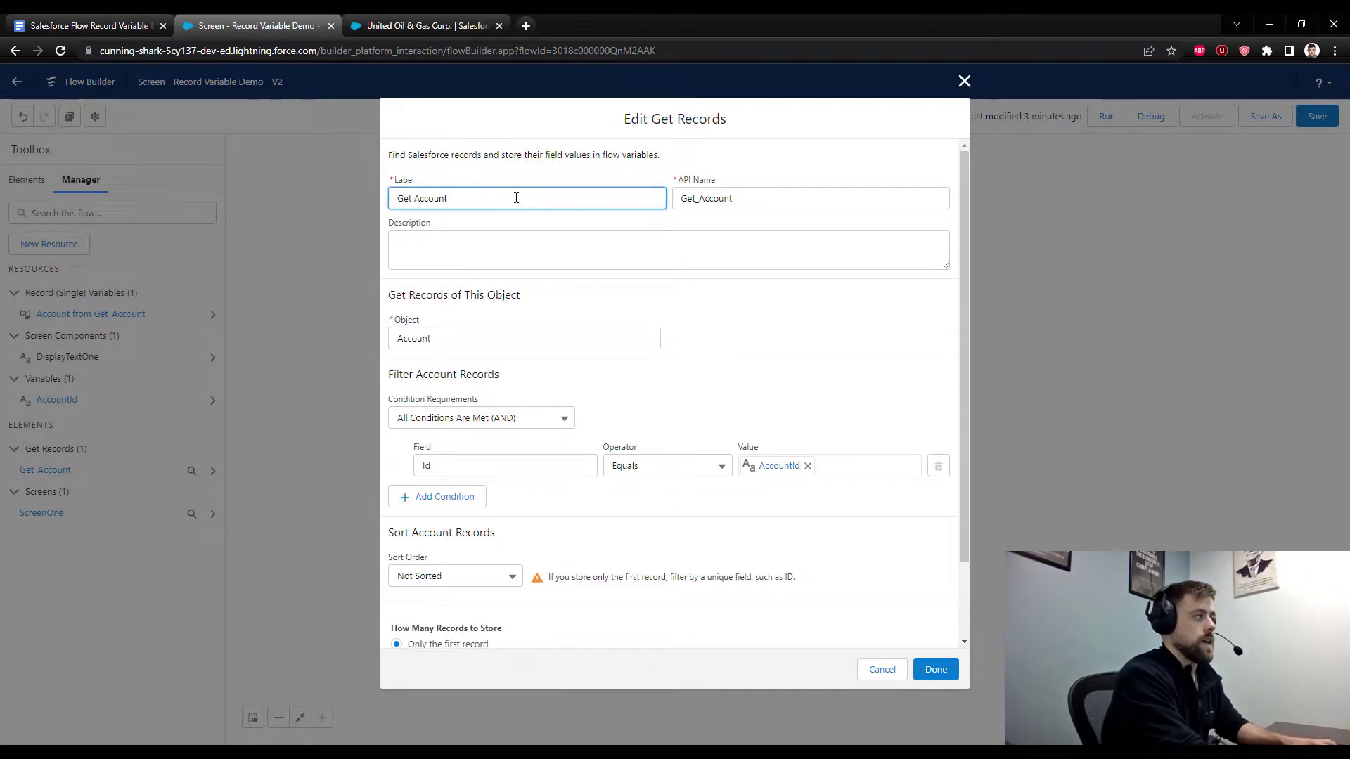
{"action": "type", "text": "Element"}
{"action": "key", "text": "Tab"}
{"action": "key", "text": "BackSpace"}
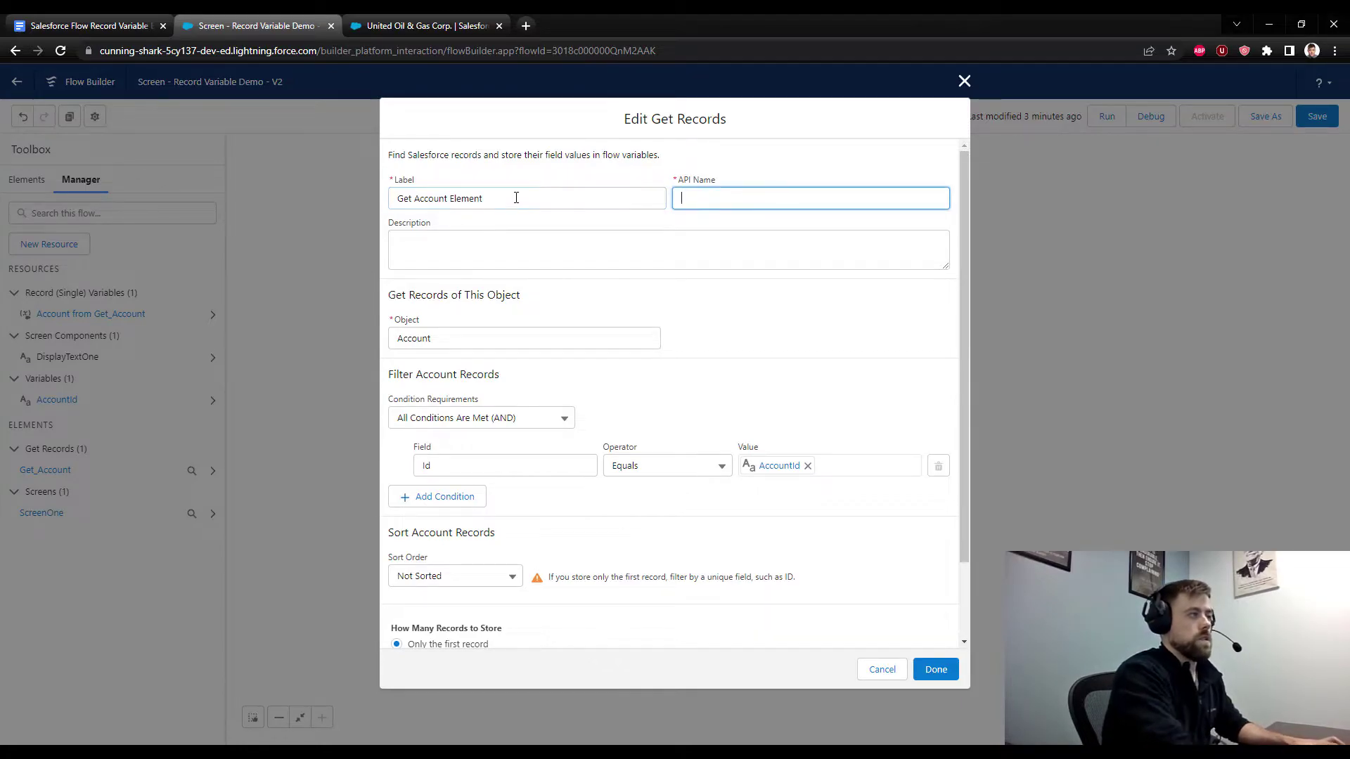
{"action": "left_click", "coordinate": [515, 197]}
{"action": "key", "text": "Tab"}
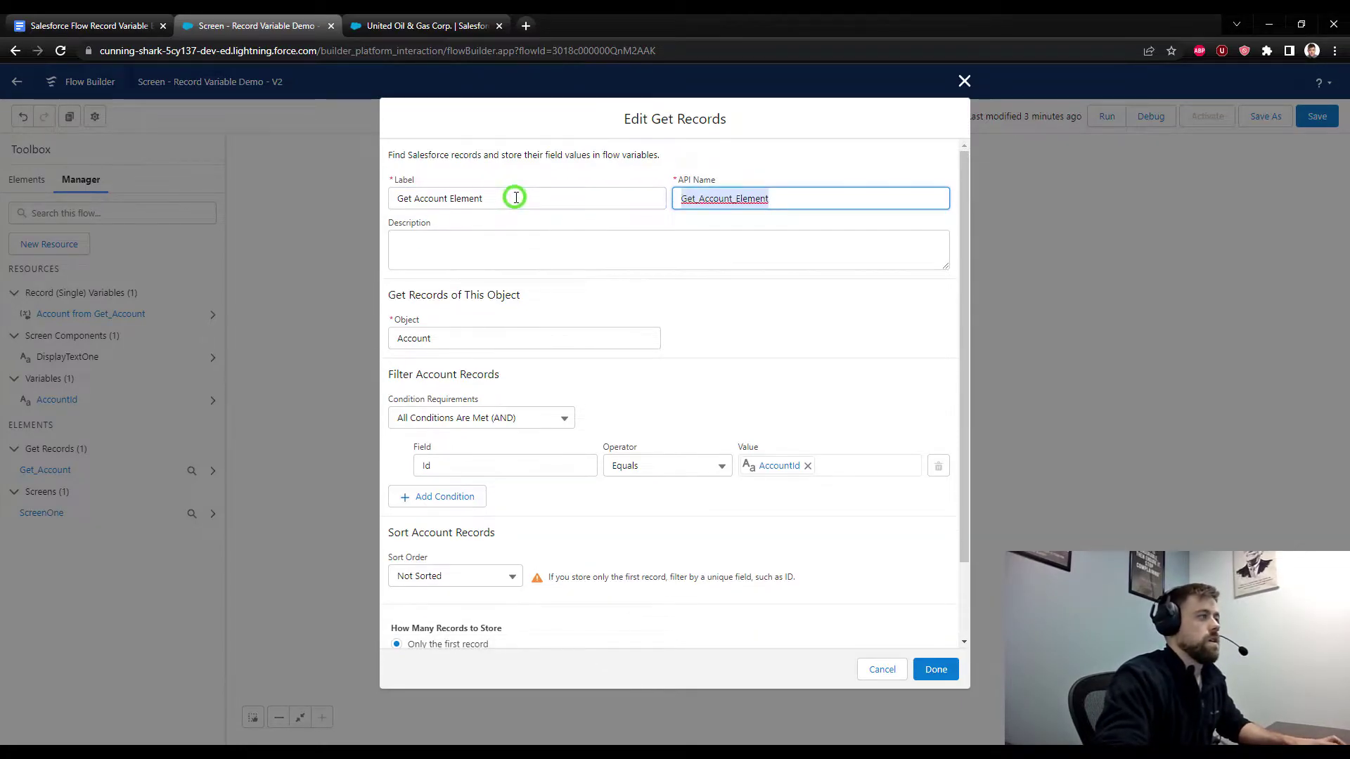
{"action": "left_click", "coordinate": [934, 668]}
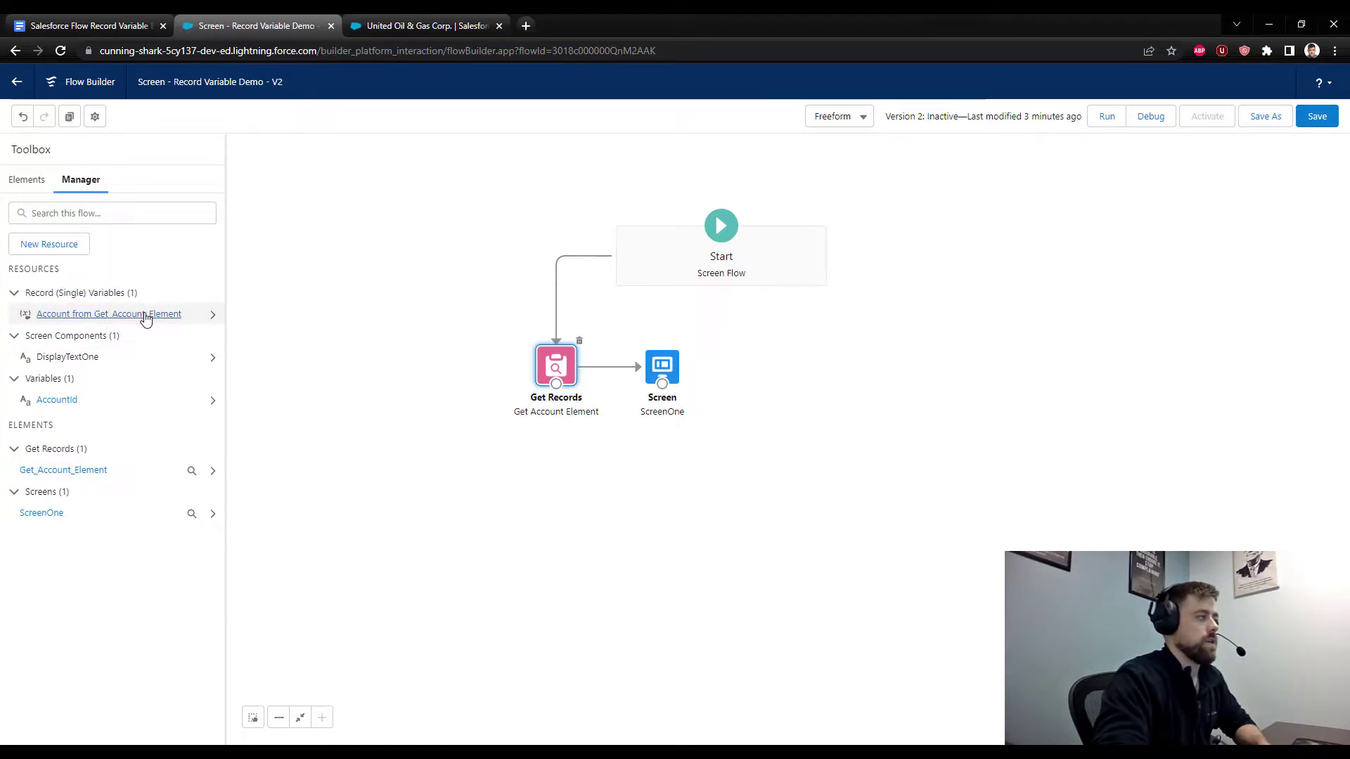
- Check how many records Get Account Element stores and how it stores their field data
{"action": "double_click", "coordinate": [550, 364]}
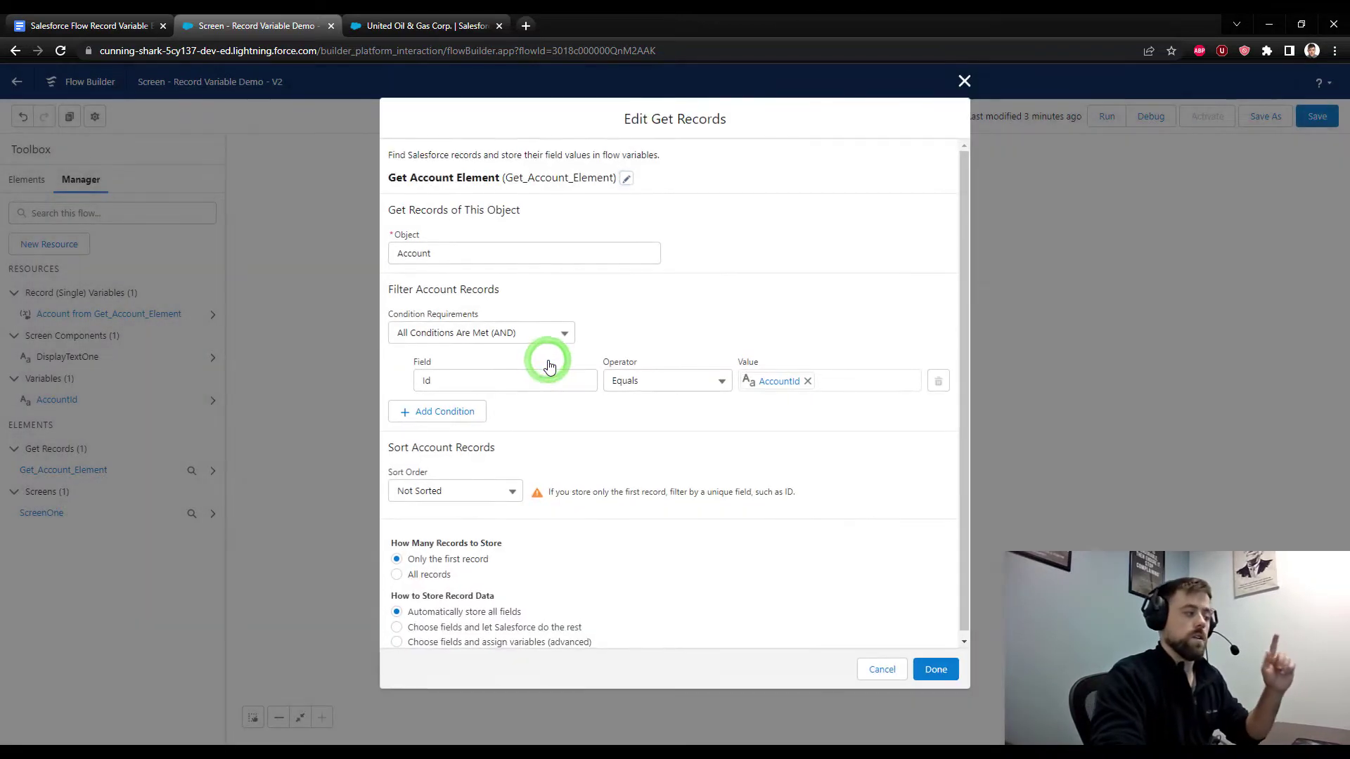
{"action": "scroll", "coordinate": [687, 365], "scroll_direction": "down", "scroll_amount": 1}
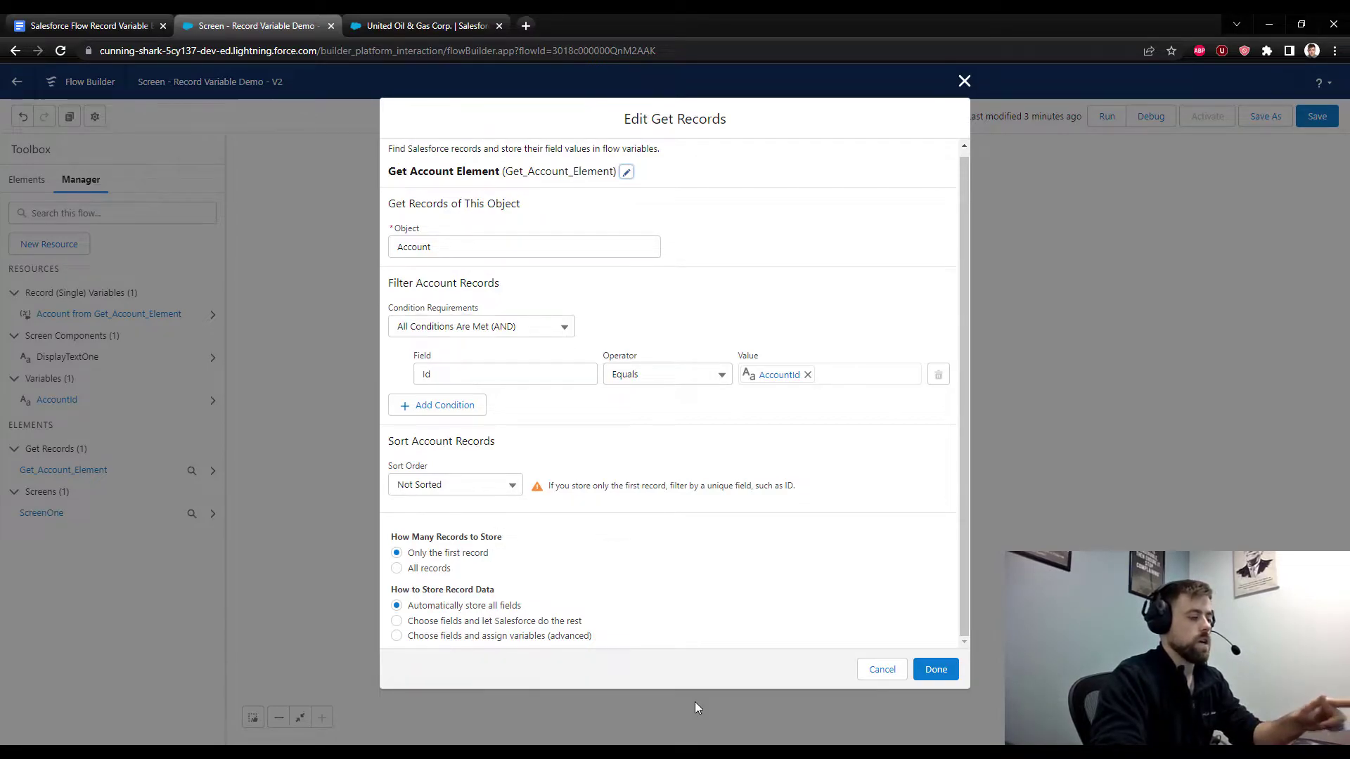
{"action": "left_click", "coordinate": [934, 675]}
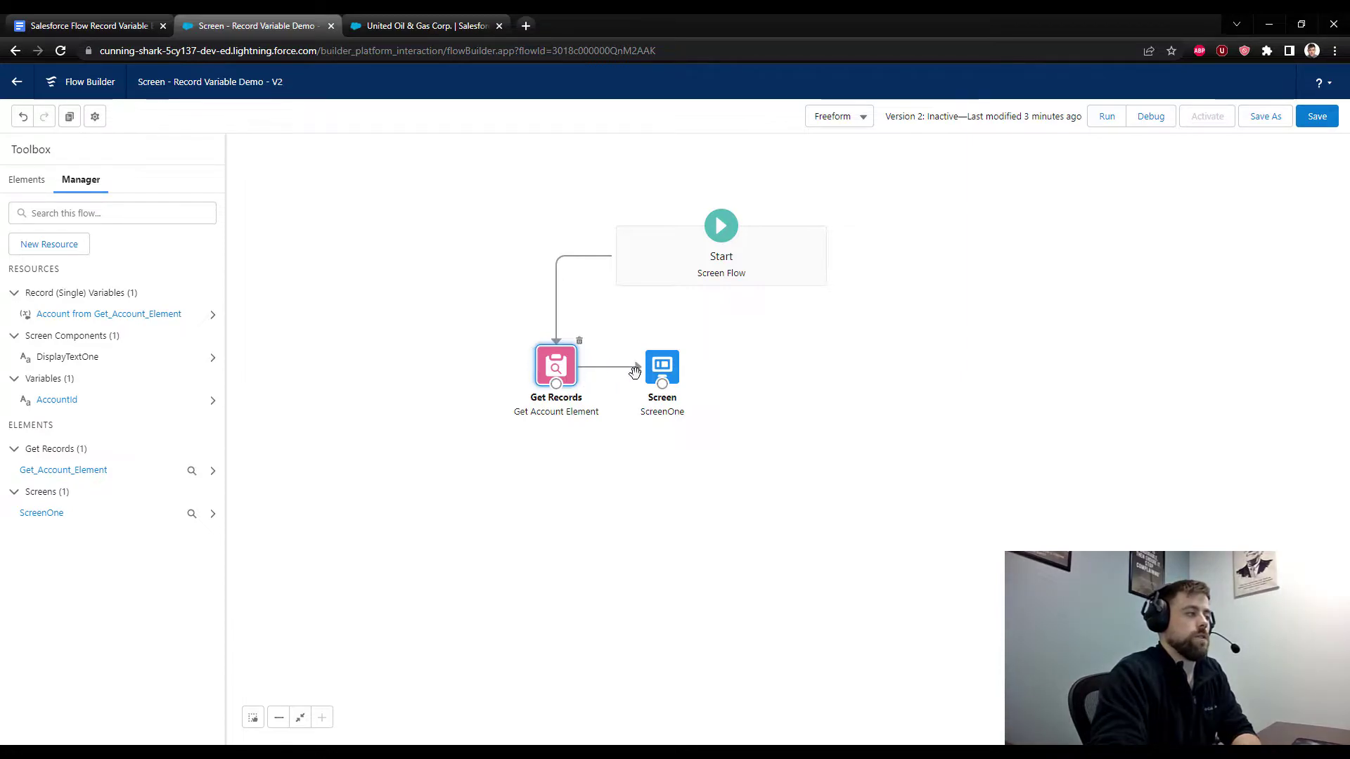
- Add the line "The Account Annual Revenue is:" at the end of ScreenOne's display text
{"action": "double_click", "coordinate": [665, 374]}
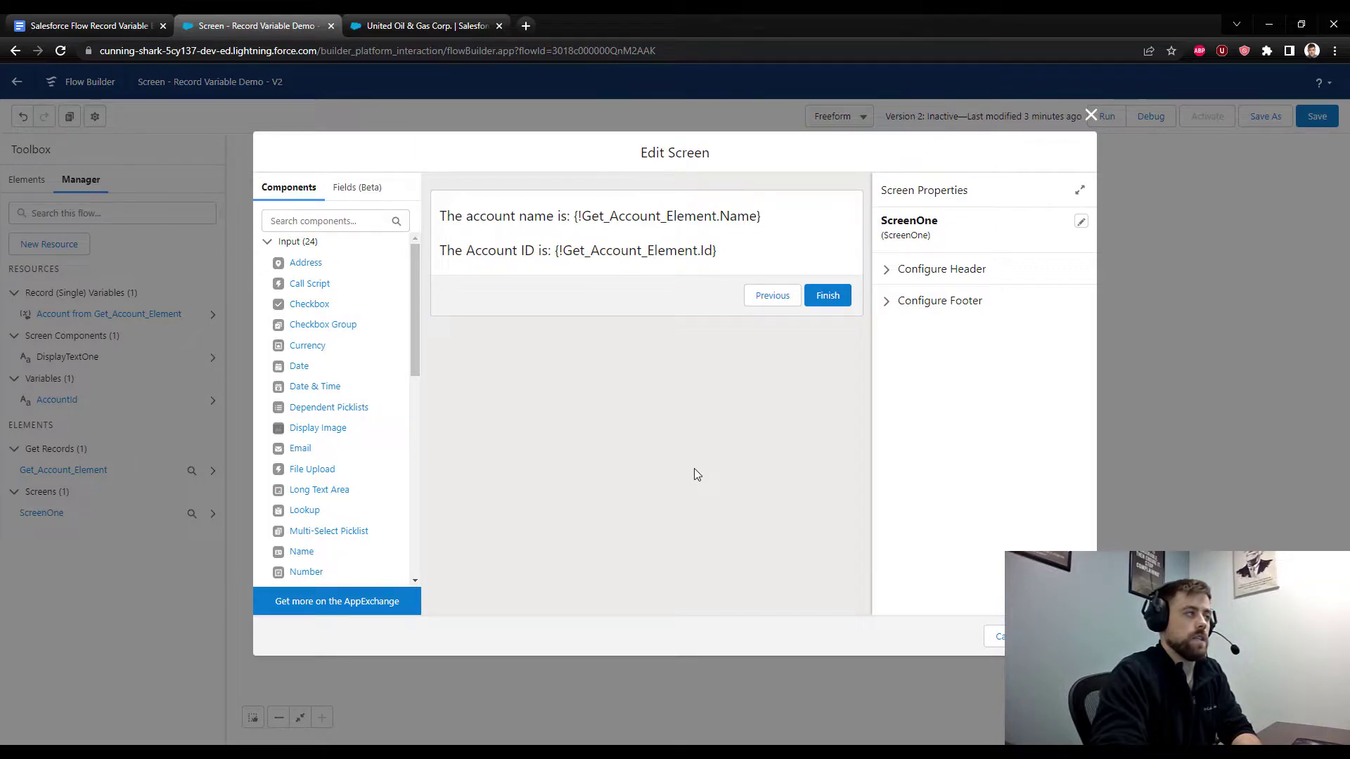
{"action": "scroll", "coordinate": [314, 419], "scroll_direction": "down", "scroll_amount": 7}
{"action": "scroll", "coordinate": [345, 436], "scroll_direction": "up", "scroll_amount": 4}
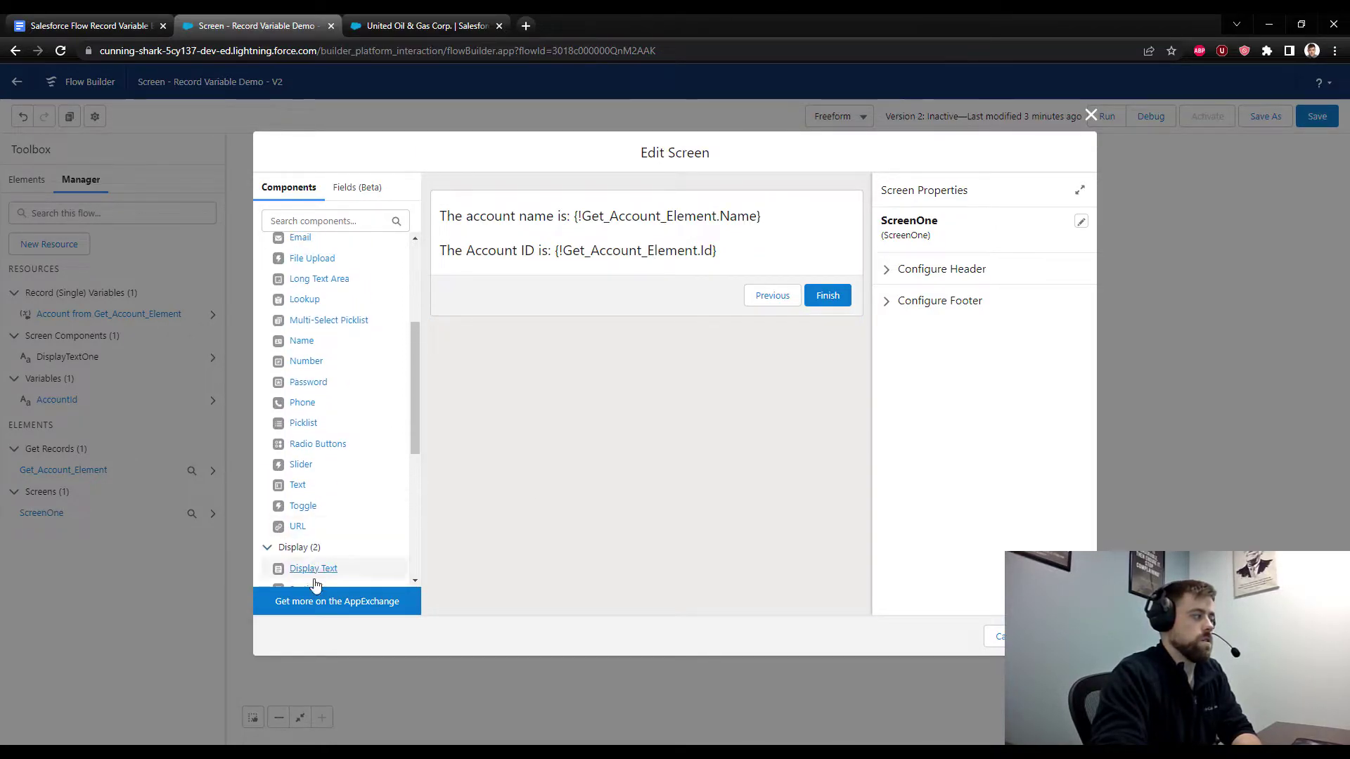
{"action": "left_click", "coordinate": [714, 220]}
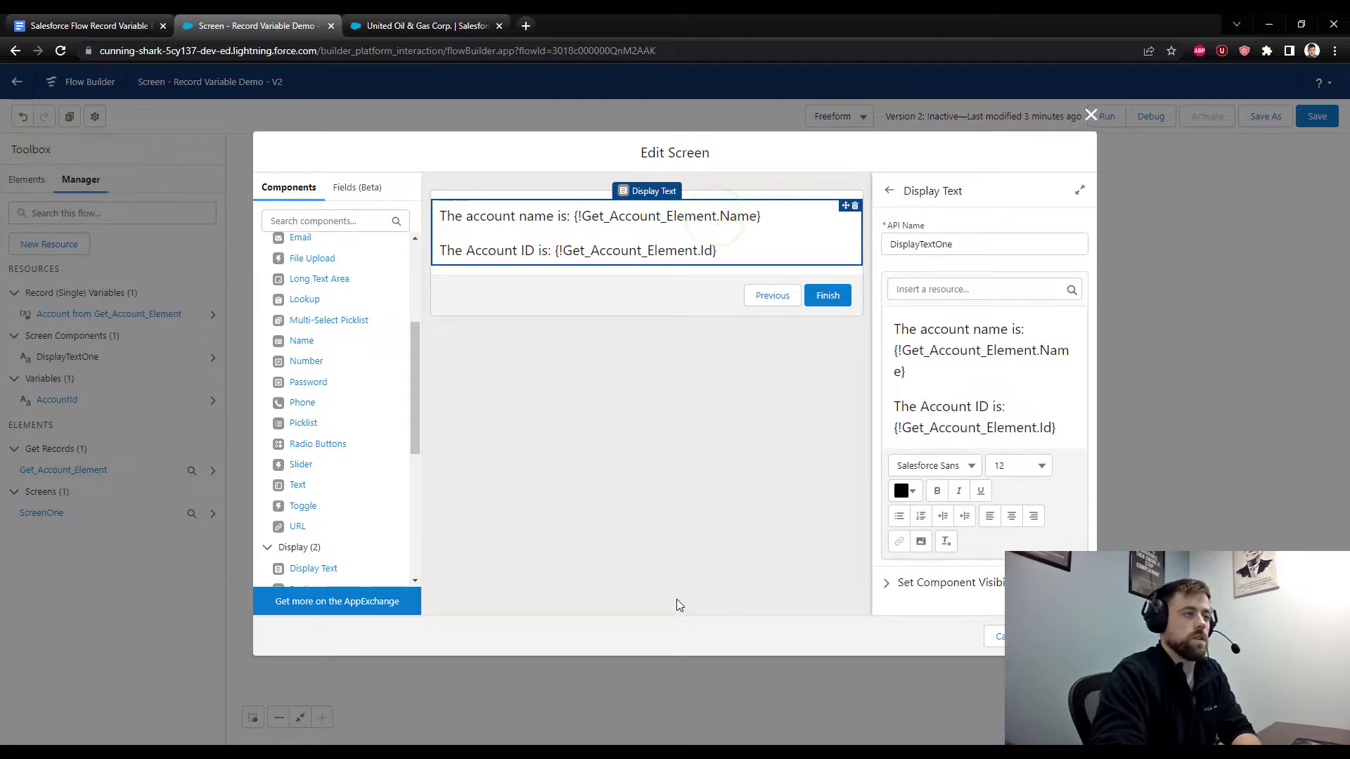
{"action": "left_click", "coordinate": [894, 329]}
{"action": "left_click", "coordinate": [1078, 426]}
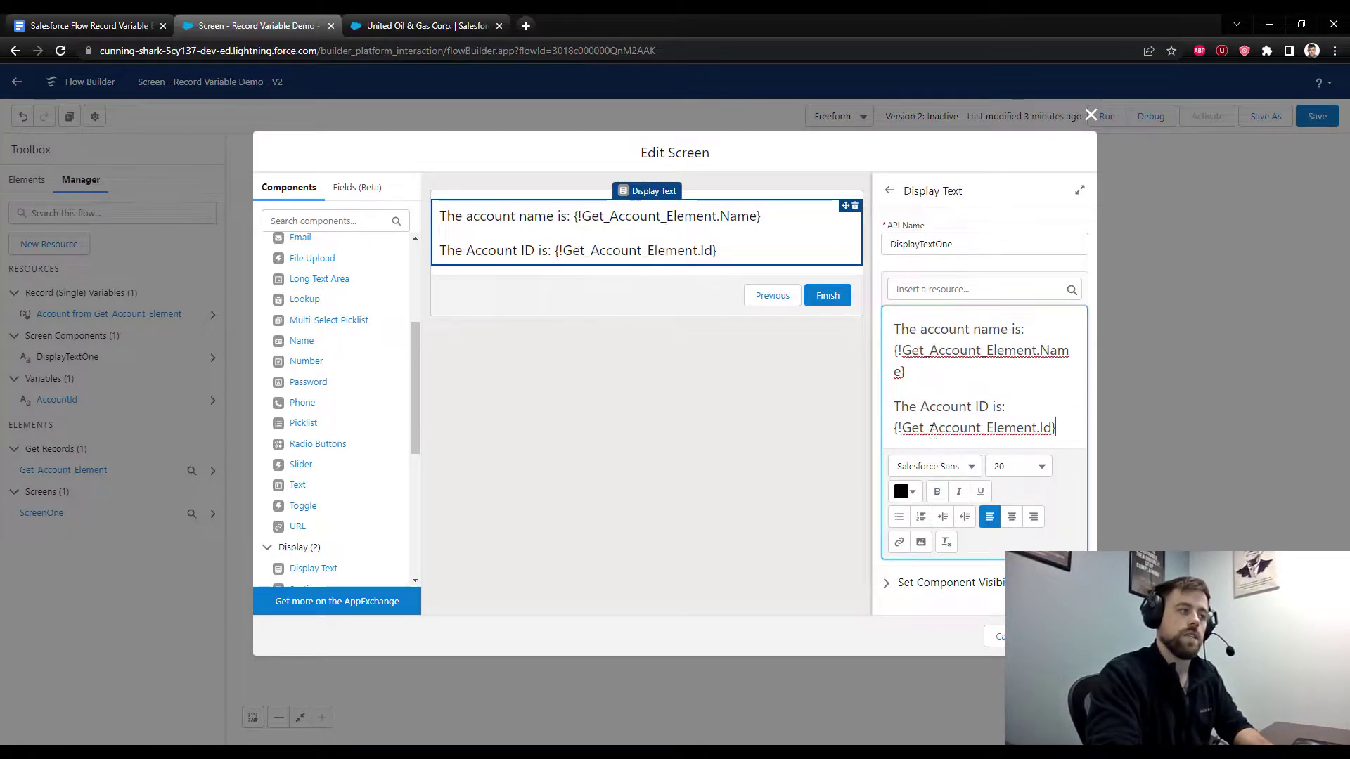
{"action": "key", "text": "Return"}
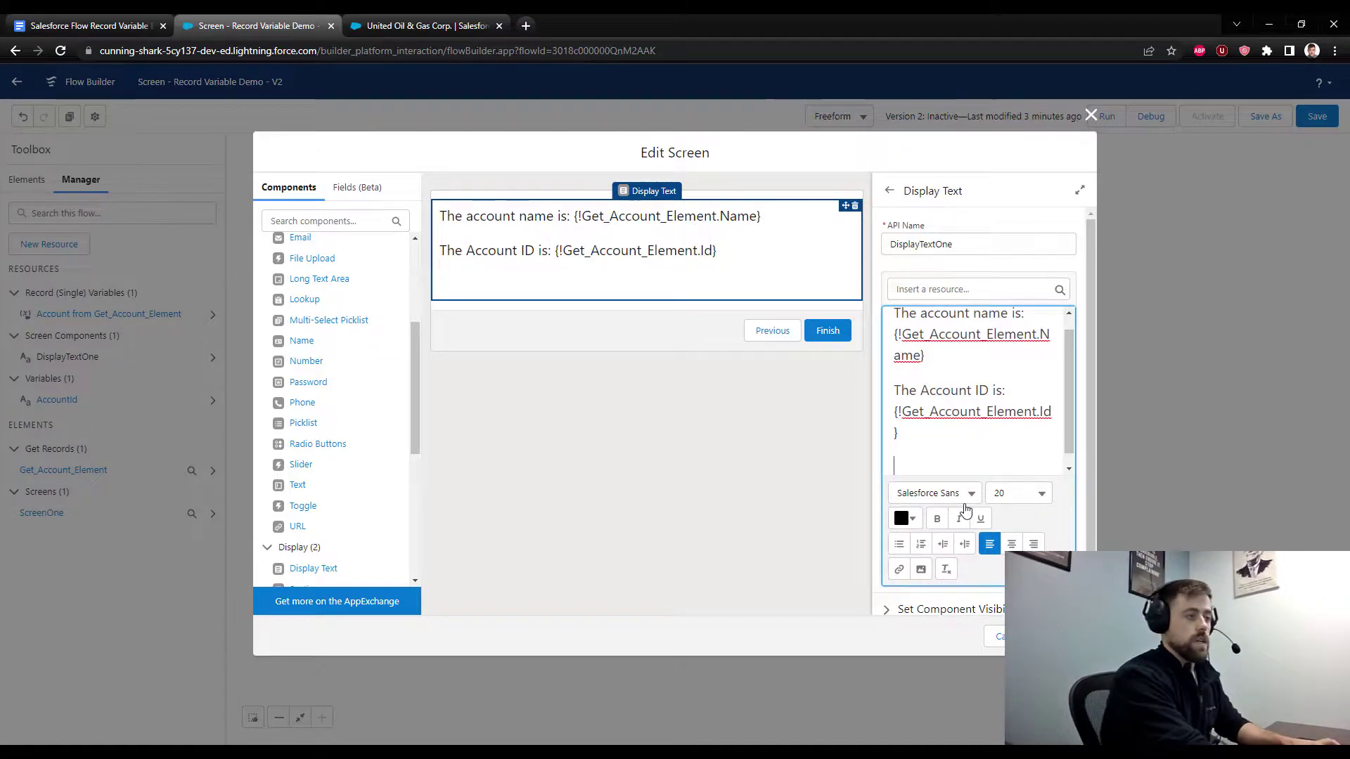
{"action": "type", "text": "The Accpi"}
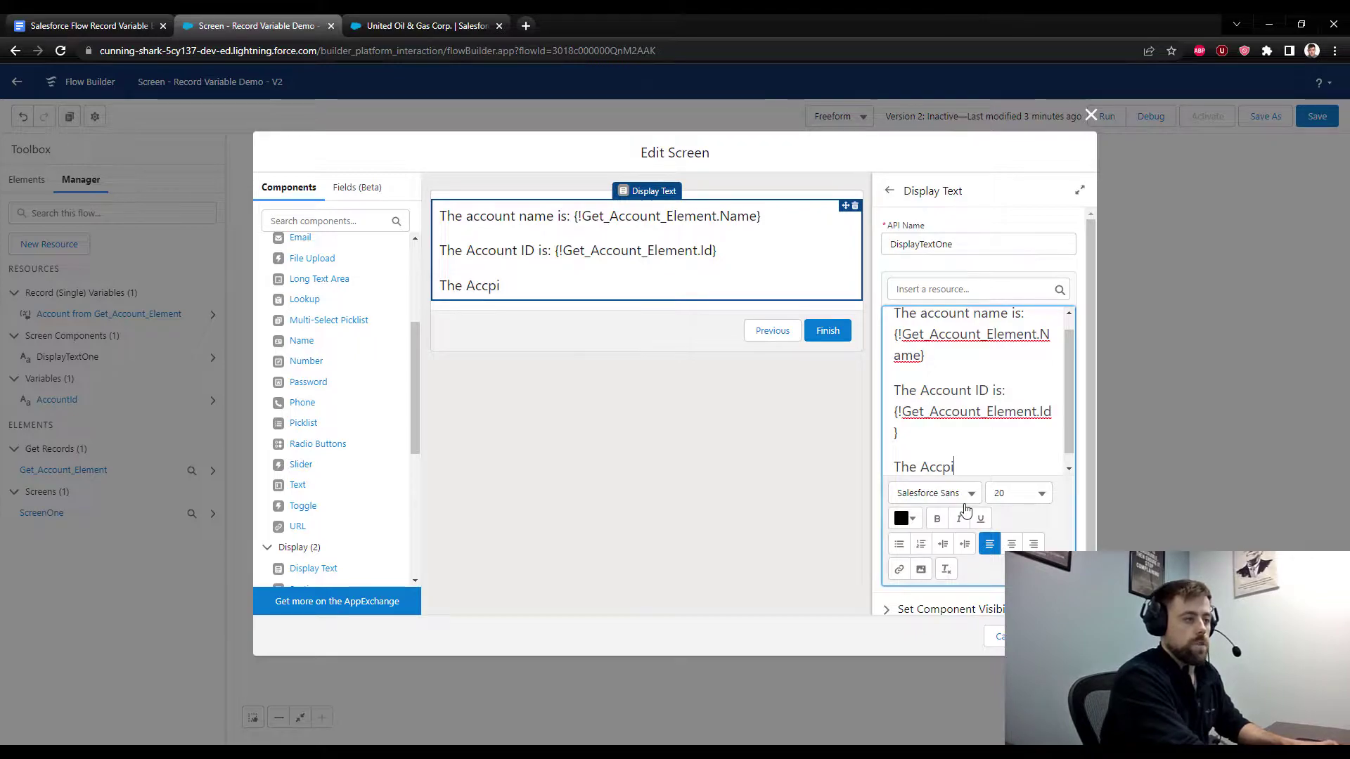
{"action": "key", "text": "BackSpace"}
{"action": "key", "text": "BackSpace"}
{"action": "type", "text": "ount "}
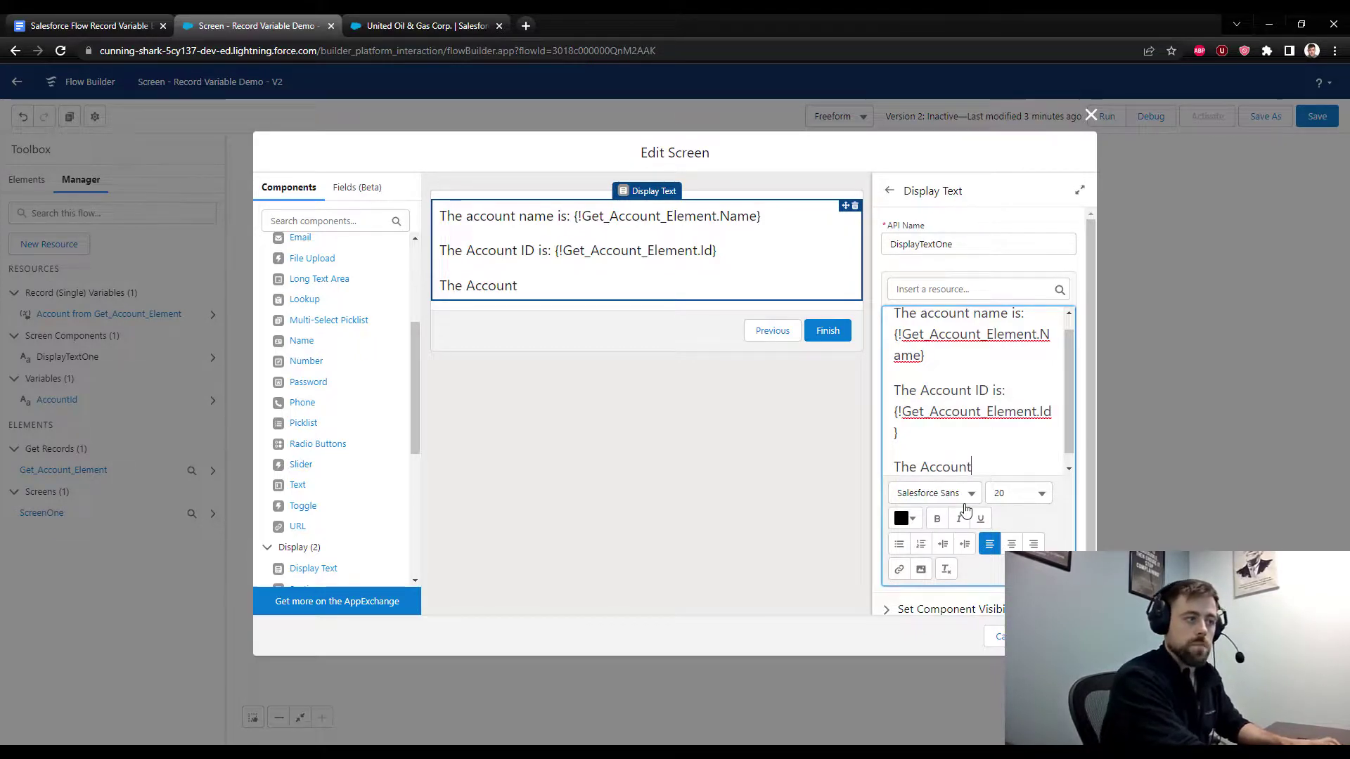
{"action": "type", "text": "R"}
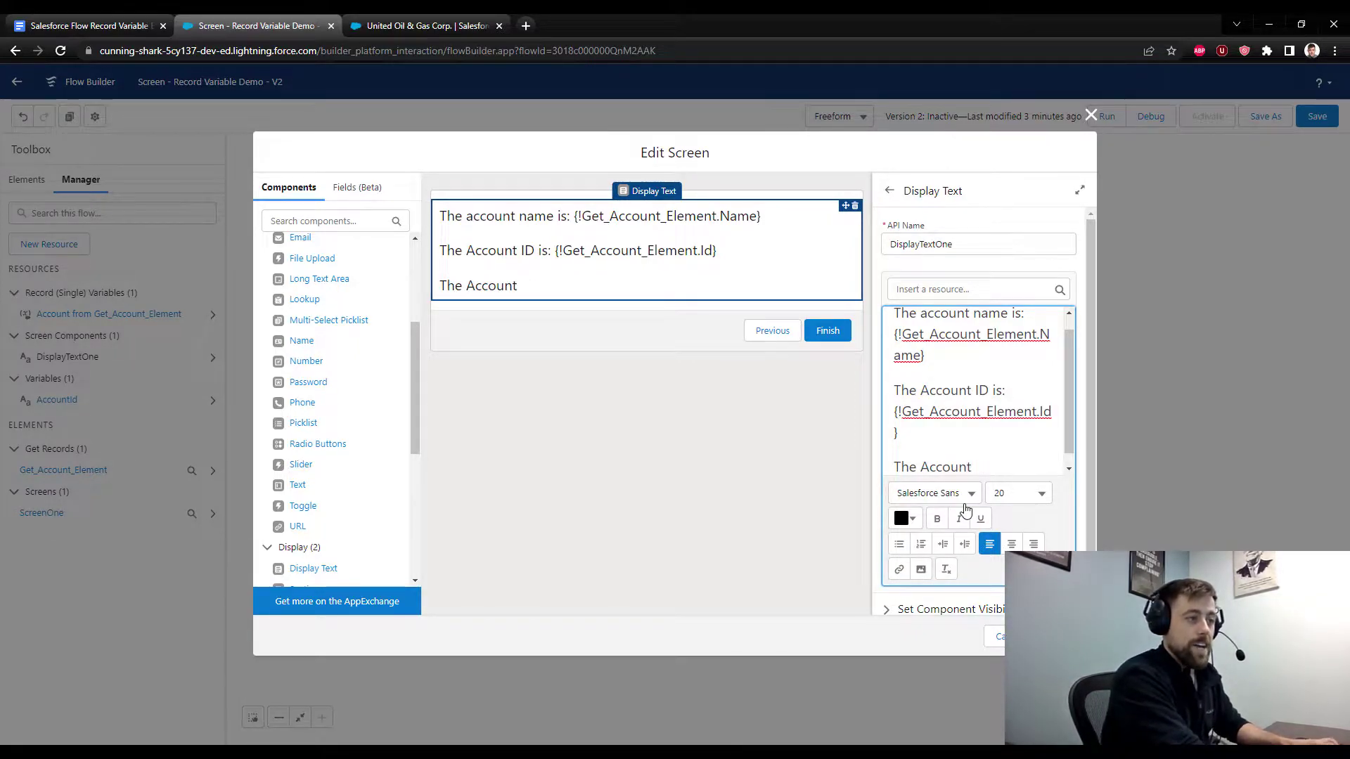
{"action": "type", "text": "nnual Revenue is:"}
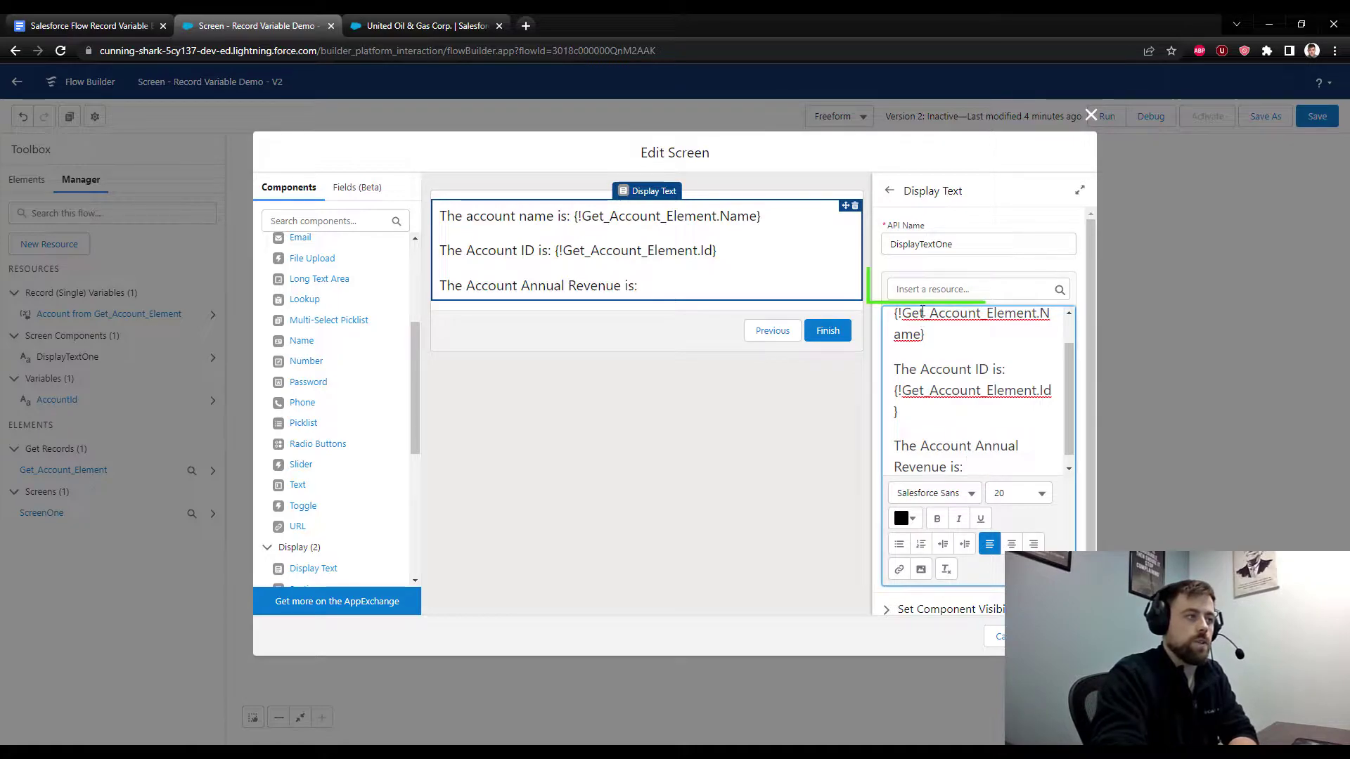
- Insert the AnnualRevenue field from the Get_Account_Element record variable after the new line and accept the screen changes
{"action": "left_click", "coordinate": [1029, 291]}
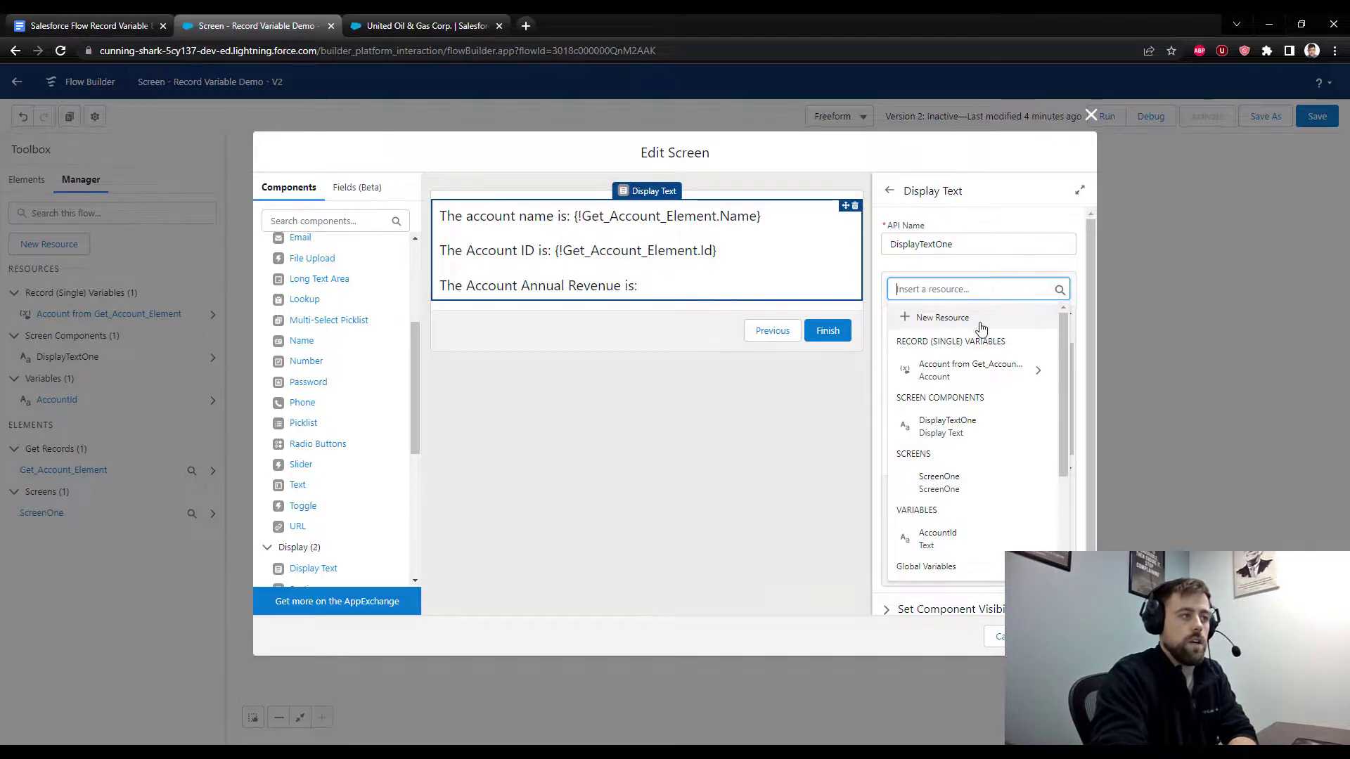
{"action": "left_click", "coordinate": [923, 377]}
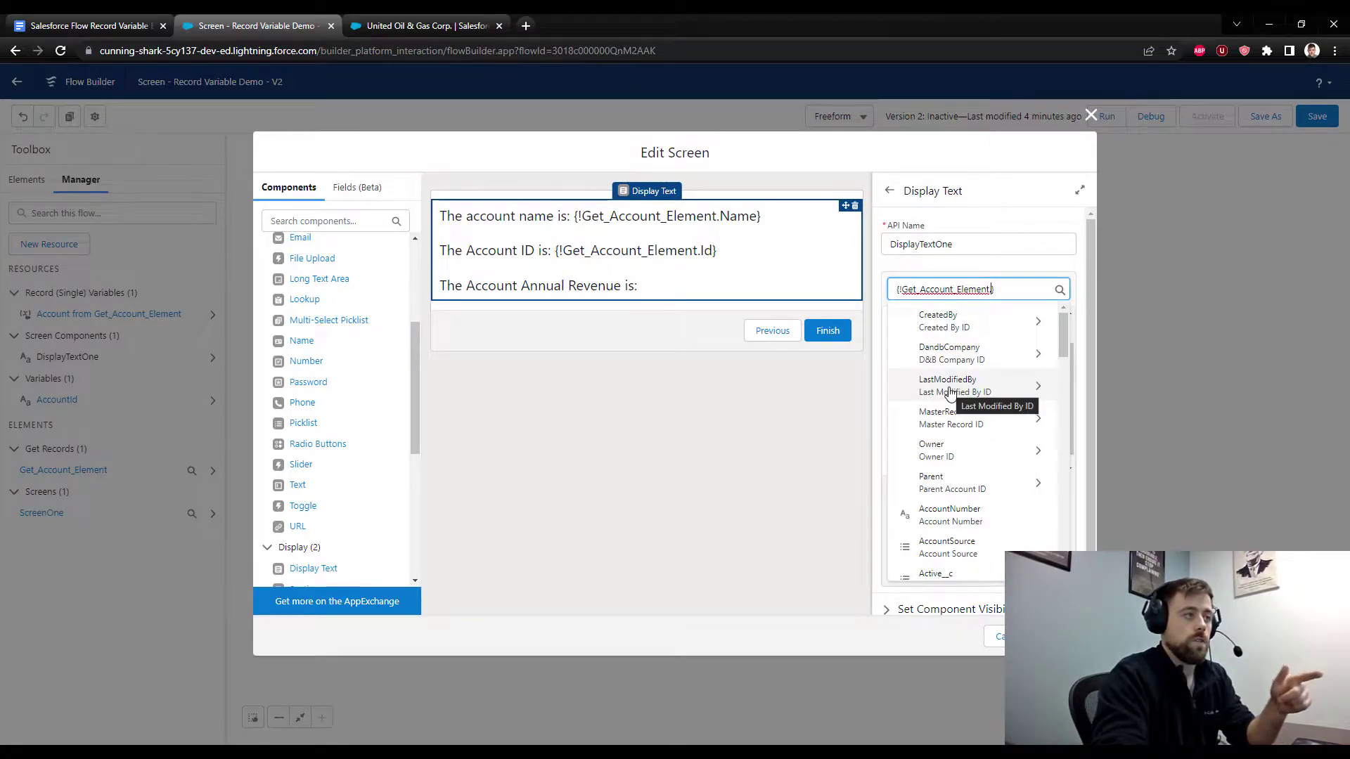
{"action": "scroll", "coordinate": [953, 430], "scroll_direction": "down", "scroll_amount": 1}
{"action": "scroll", "coordinate": [954, 433], "scroll_direction": "down", "scroll_amount": 1}
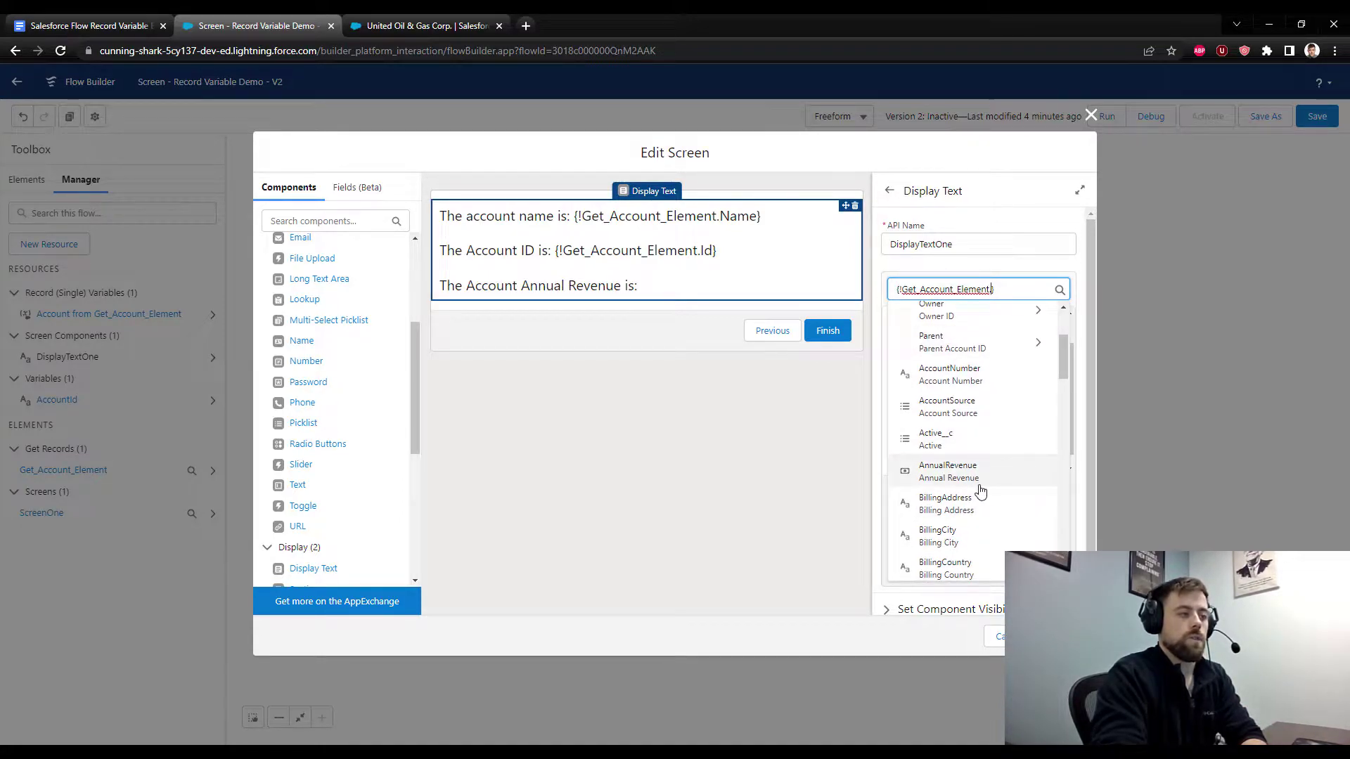
{"action": "left_click", "coordinate": [1020, 476]}
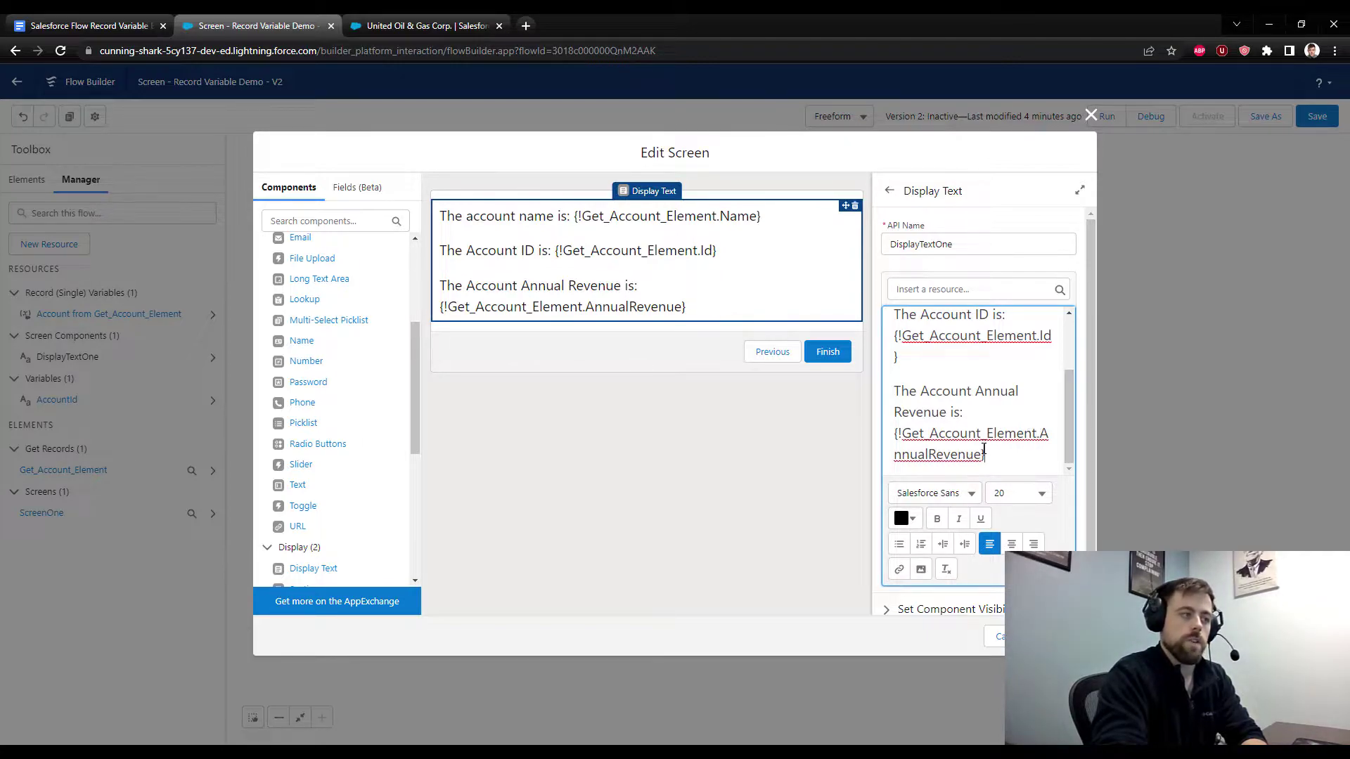
{"action": "left_click", "coordinate": [1047, 636]}
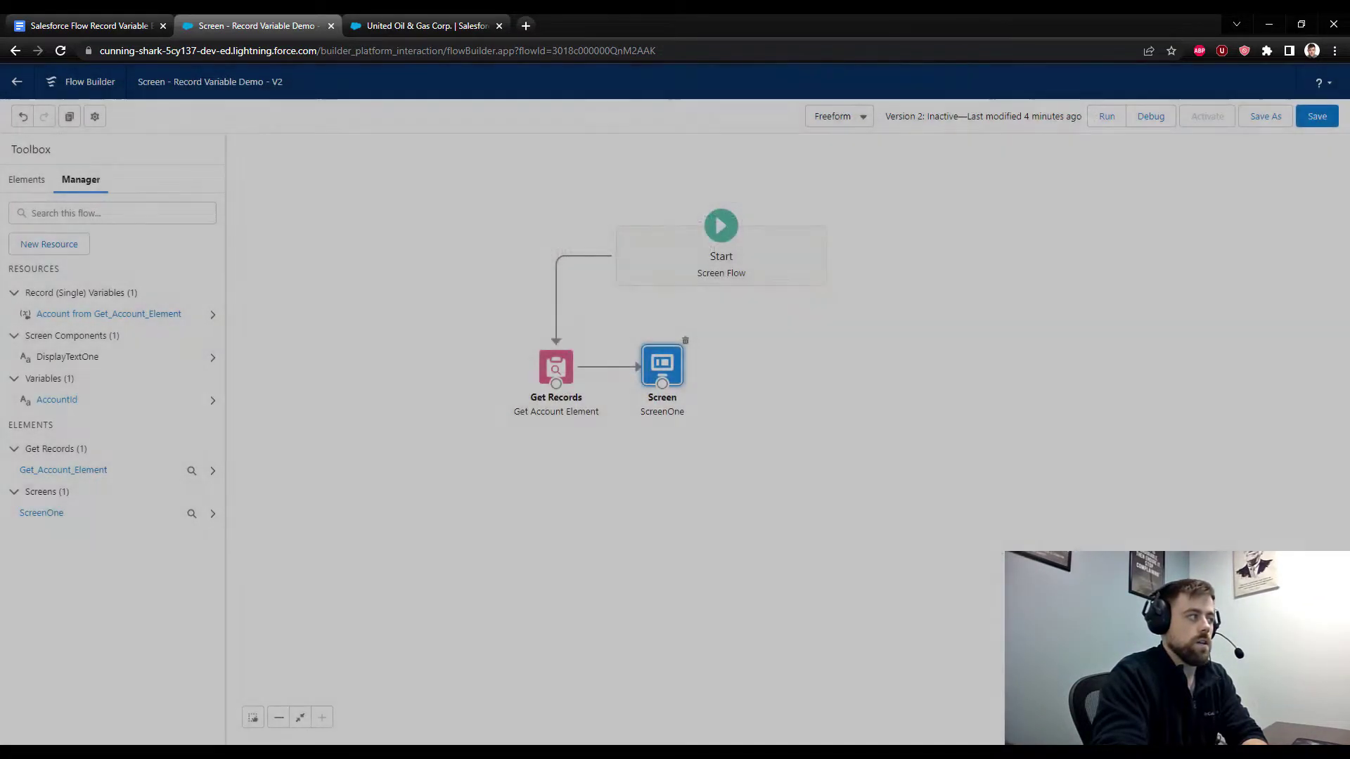
- Review the account name, ID and annual revenue references in ScreenOne's display text
{"action": "left_click", "coordinate": [668, 366]}
{"action": "left_click", "coordinate": [667, 367]}
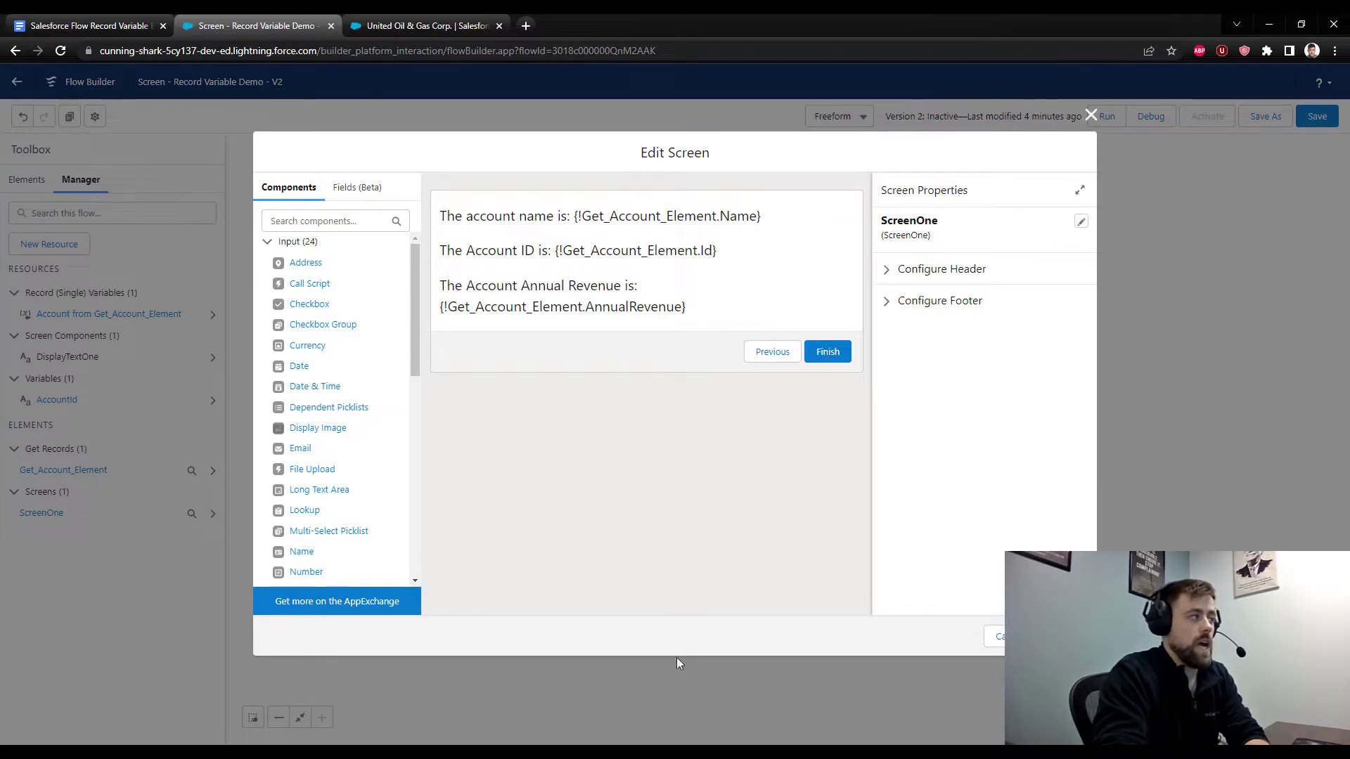
{"action": "key", "text": "Escape"}
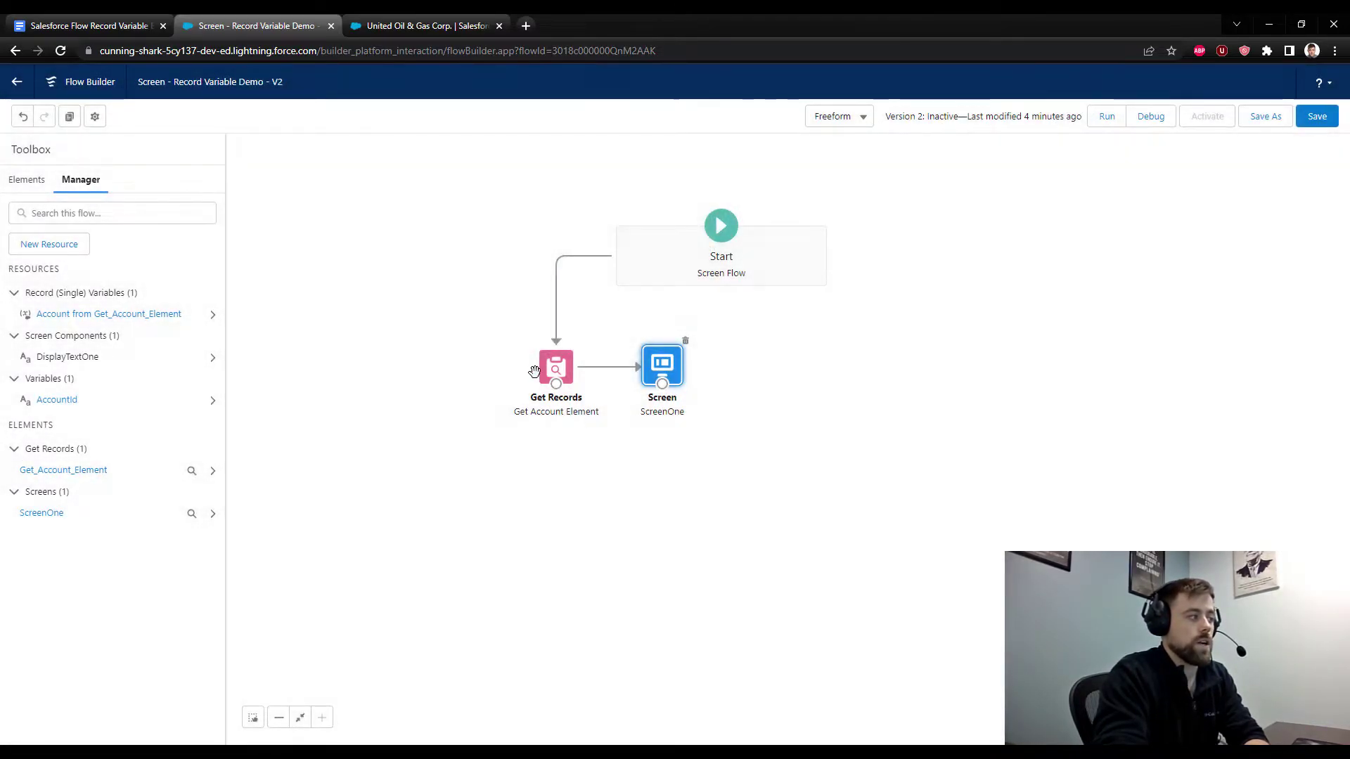
- Review the Get Account Element's filter settings and the record field references in ScreenOne
{"action": "double_click", "coordinate": [547, 377]}
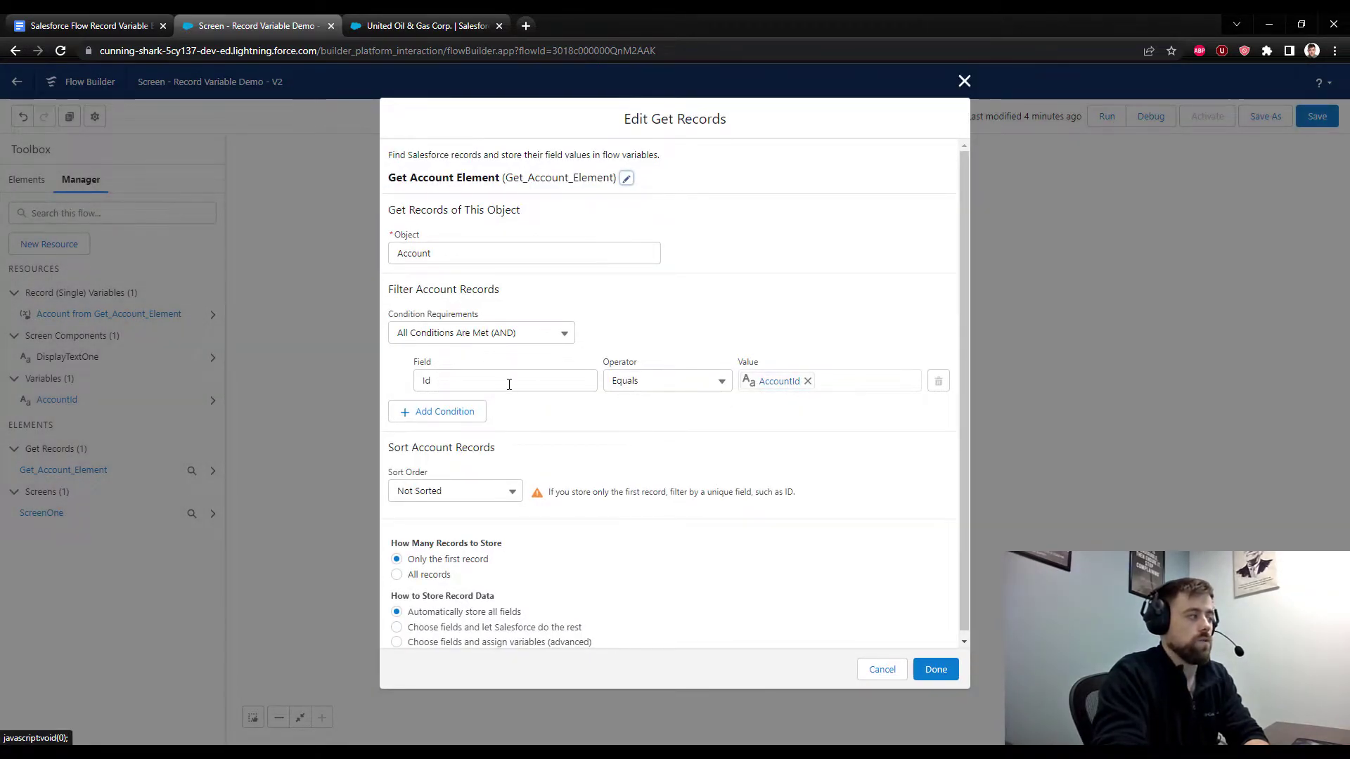
{"action": "left_click", "coordinate": [921, 674]}
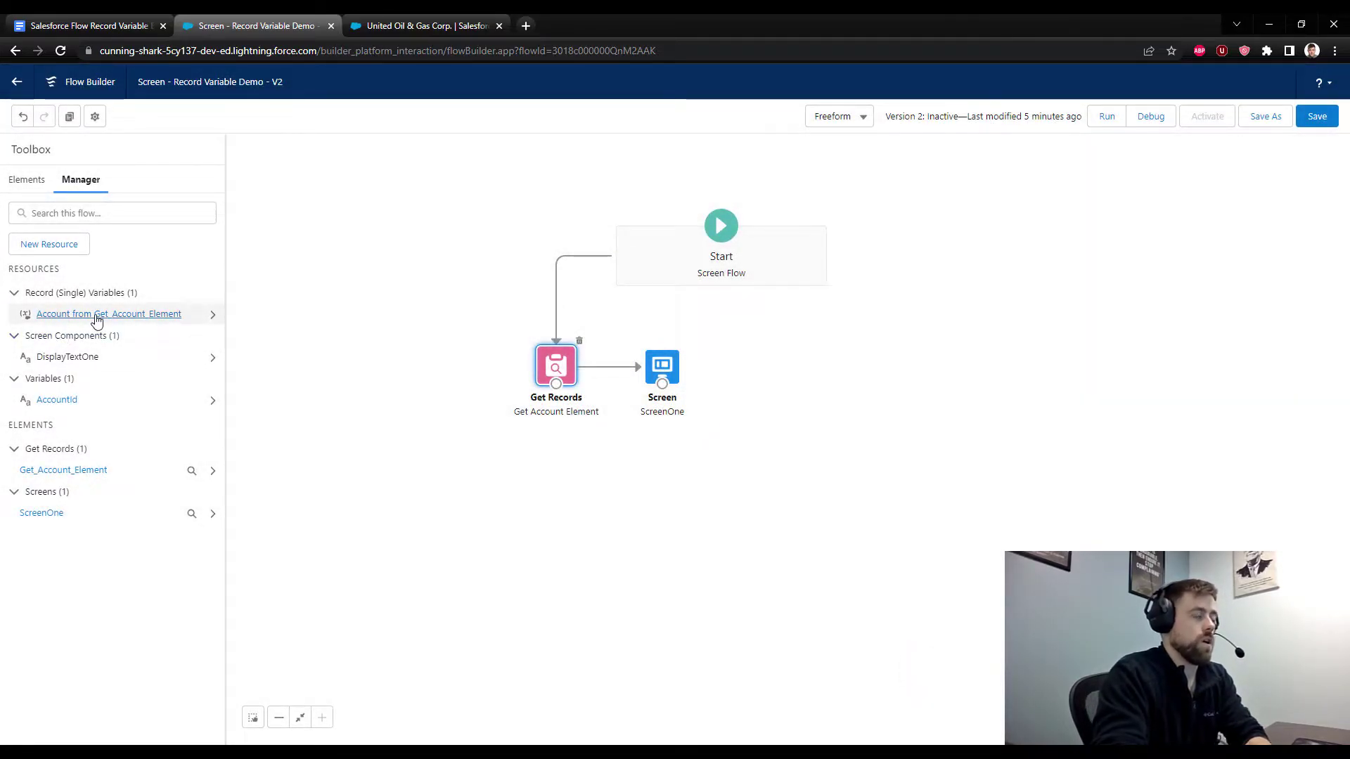
{"action": "double_click", "coordinate": [676, 372]}
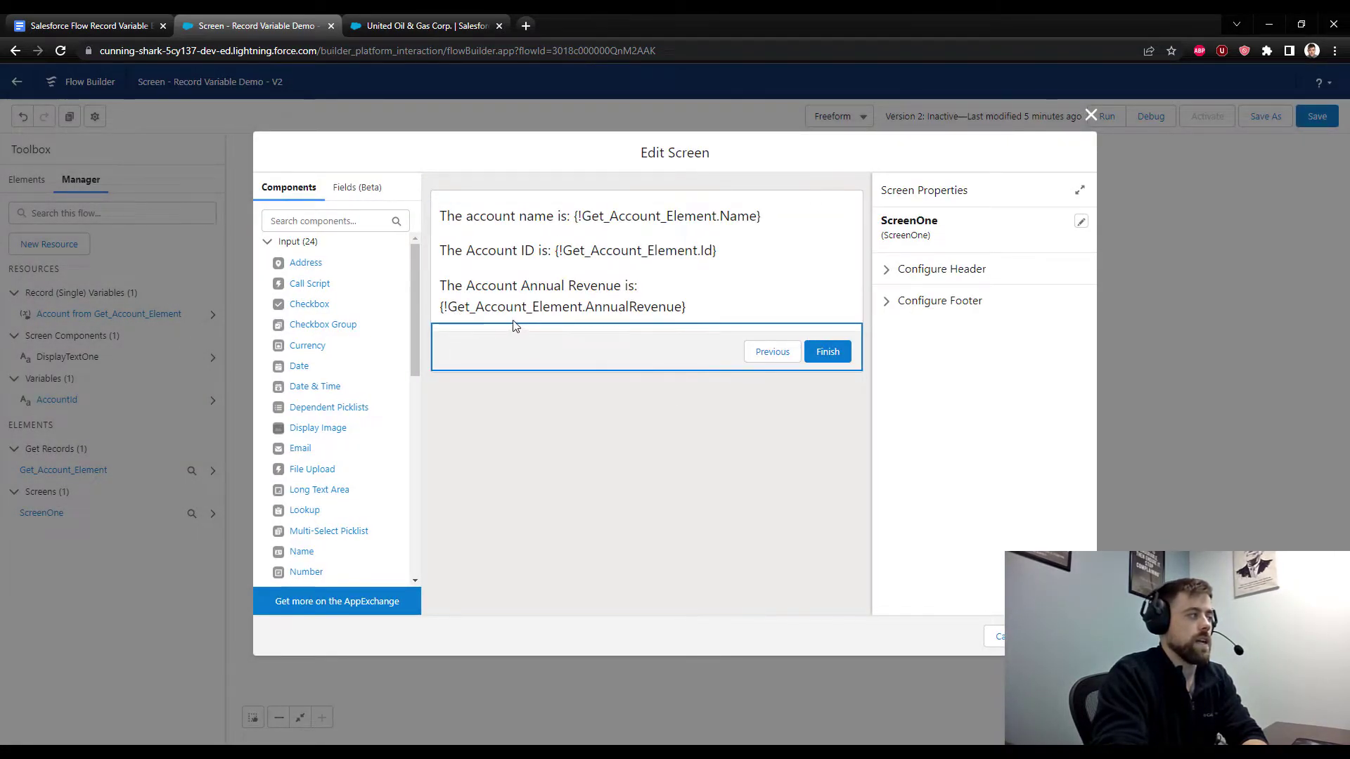
{"action": "left_click", "coordinate": [998, 636]}
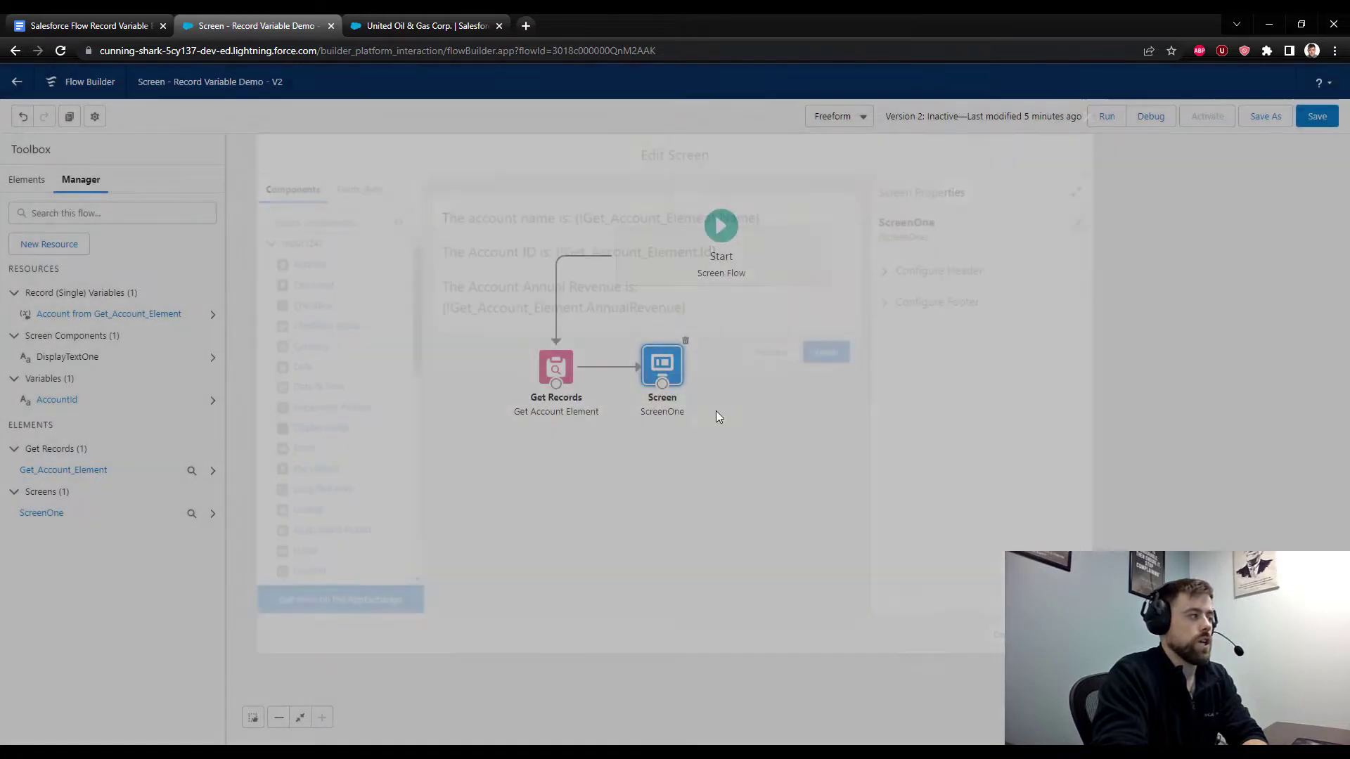
- Rename the Get Records element with the label "Get Account" and the API name Get_Account
{"action": "double_click", "coordinate": [556, 362]}
{"action": "left_click", "coordinate": [626, 178]}
{"action": "left_click", "coordinate": [776, 200]}
{"action": "double_click", "coordinate": [776, 200]}
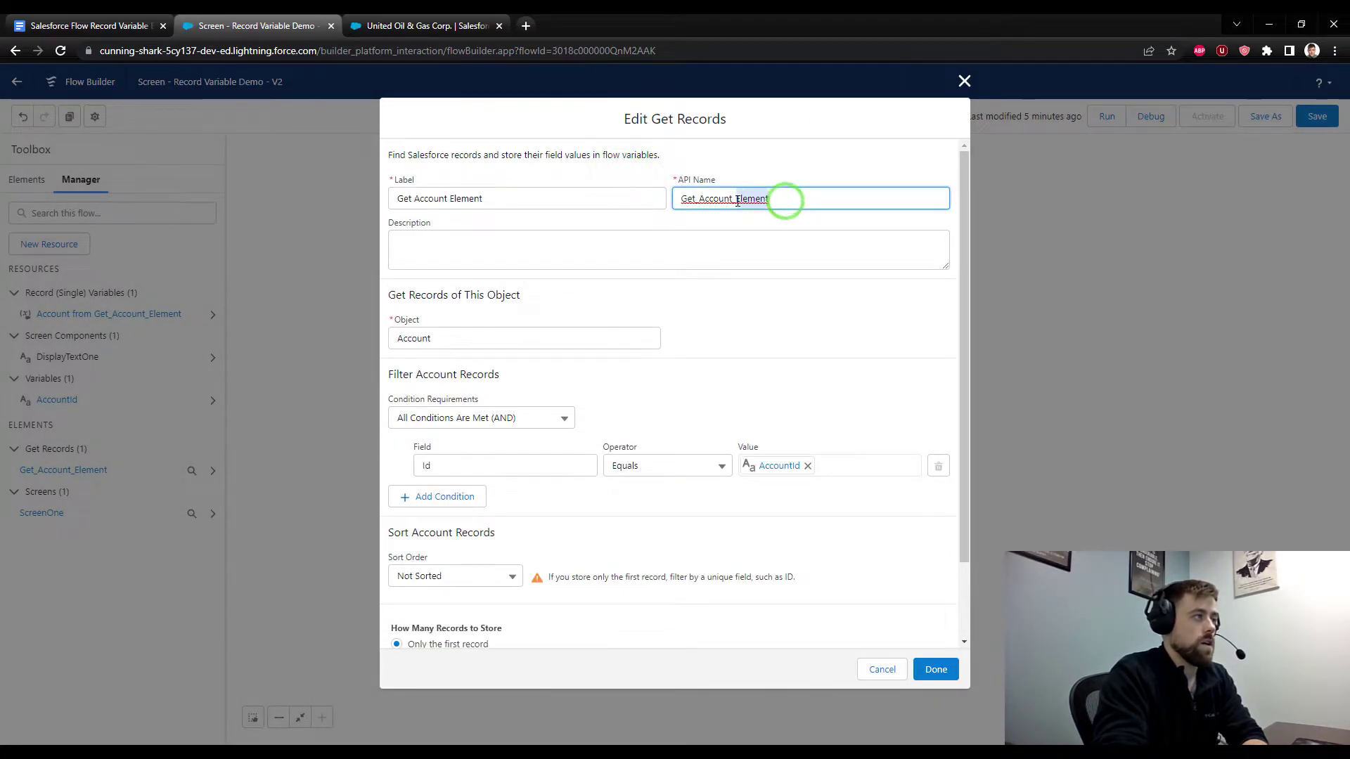
{"action": "key", "text": "BackSpace"}
{"action": "left_click", "coordinate": [529, 200]}
{"action": "key", "text": "BackSpace"}
{"action": "key", "text": "BackSpace"}
{"action": "key", "text": "BackSpace"}
{"action": "key", "text": "BackSpace"}
{"action": "left_click", "coordinate": [938, 669]}
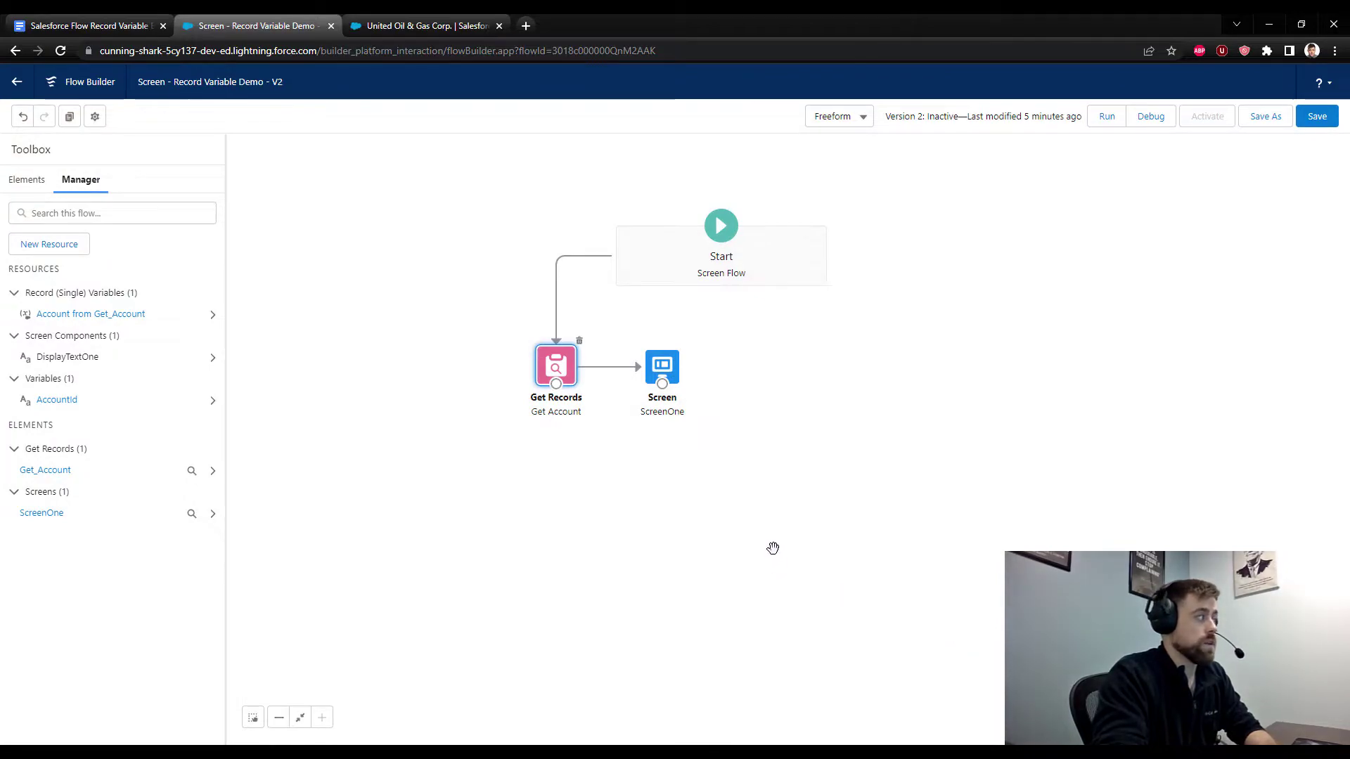
- Check the record field references in ScreenOne after the rename and save the flow
{"action": "double_click", "coordinate": [661, 365]}
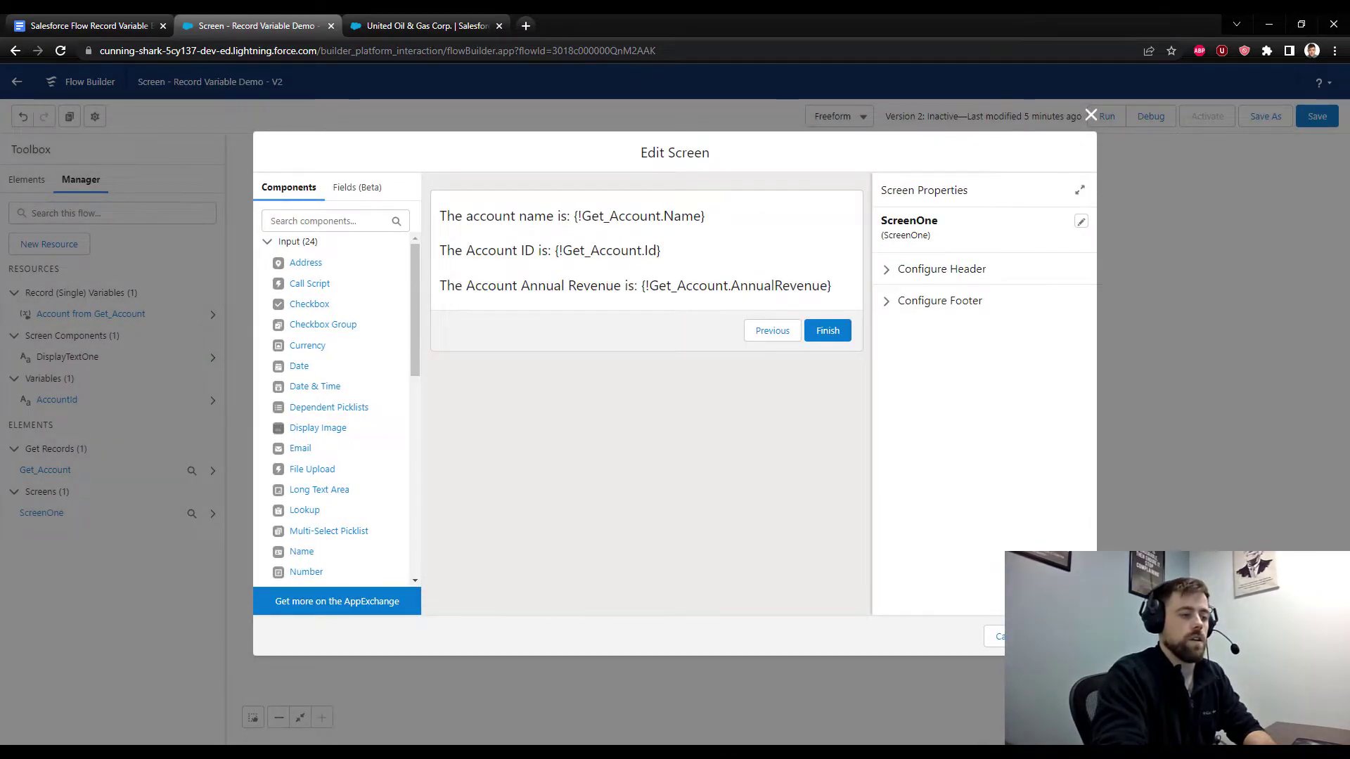
{"action": "left_click", "coordinate": [1090, 115]}
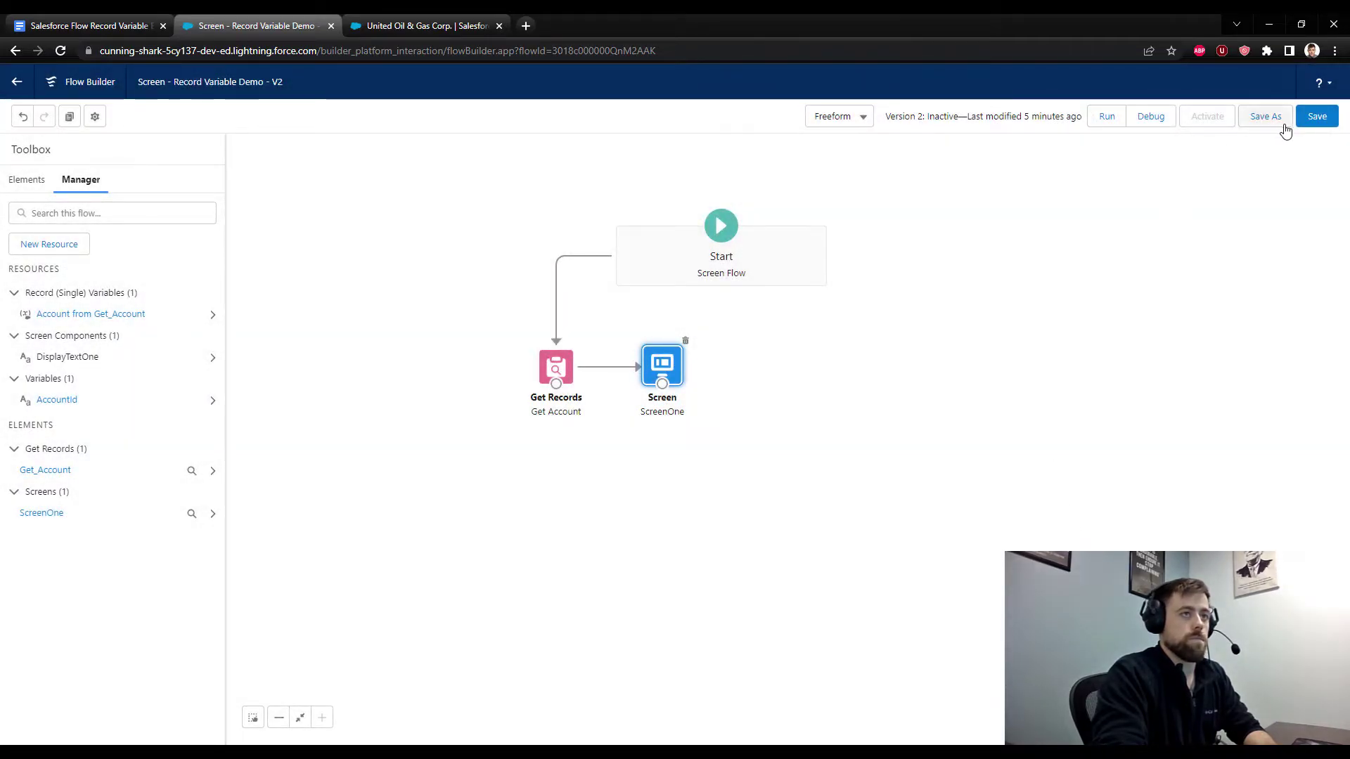
{"action": "left_click", "coordinate": [1316, 127]}
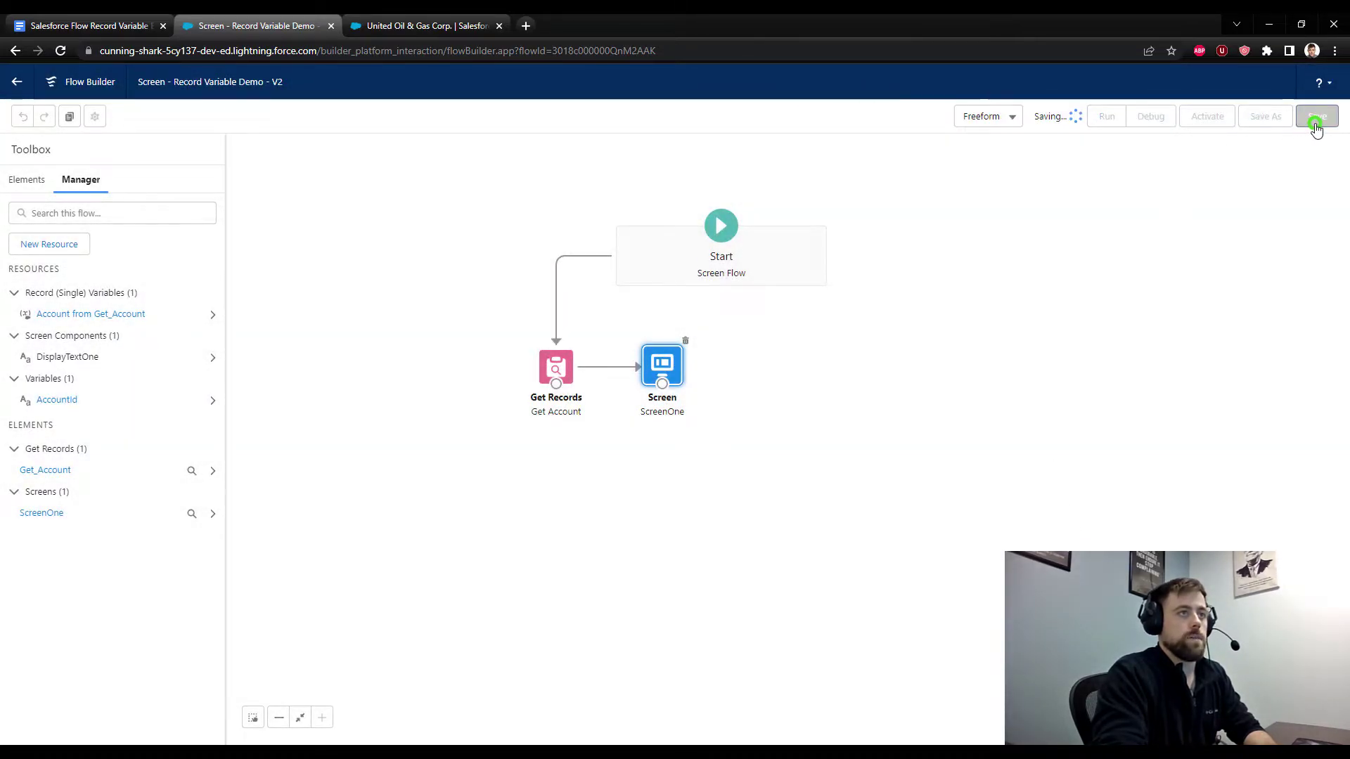
- Debug the flow with the United Oil & Gas Corp. record ID as the AccountId input, and return to the flow canvas
{"action": "left_click", "coordinate": [1142, 118]}
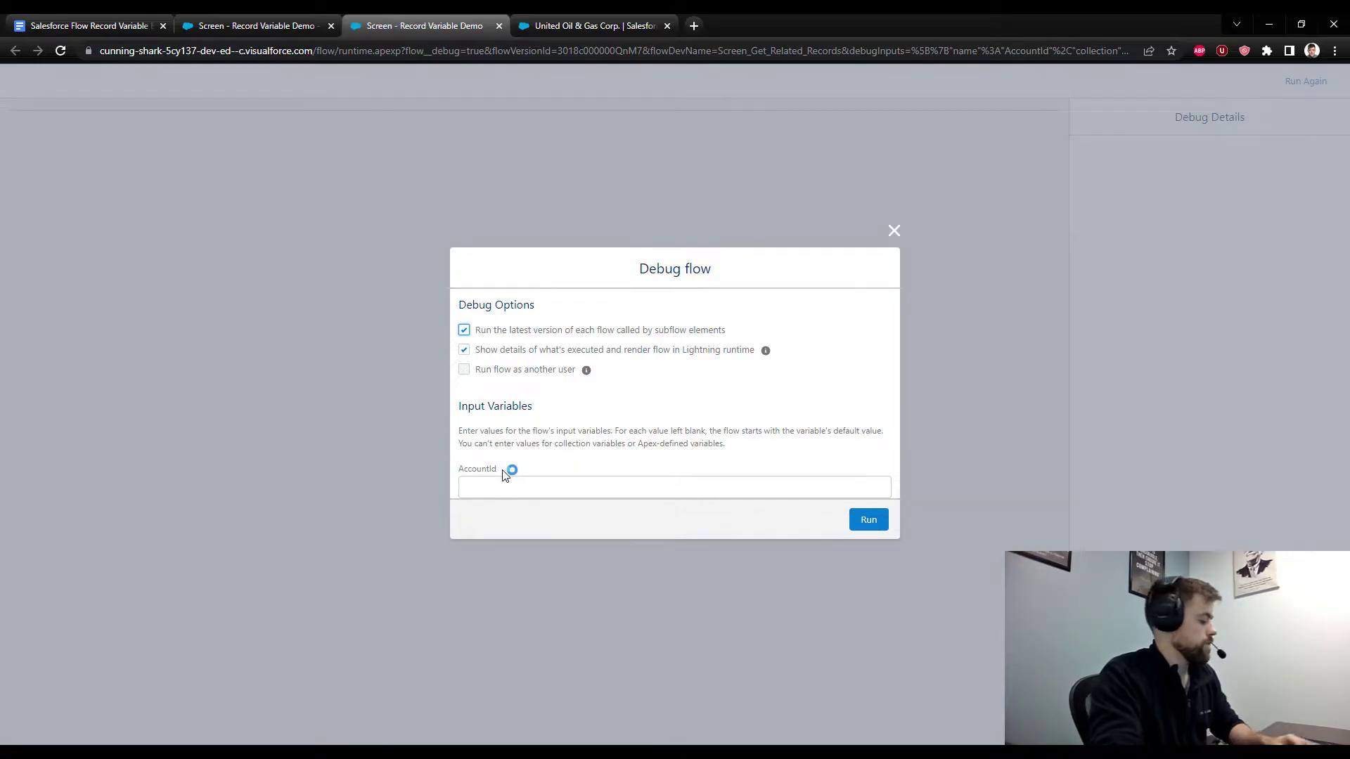
{"action": "left_click", "coordinate": [566, 16]}
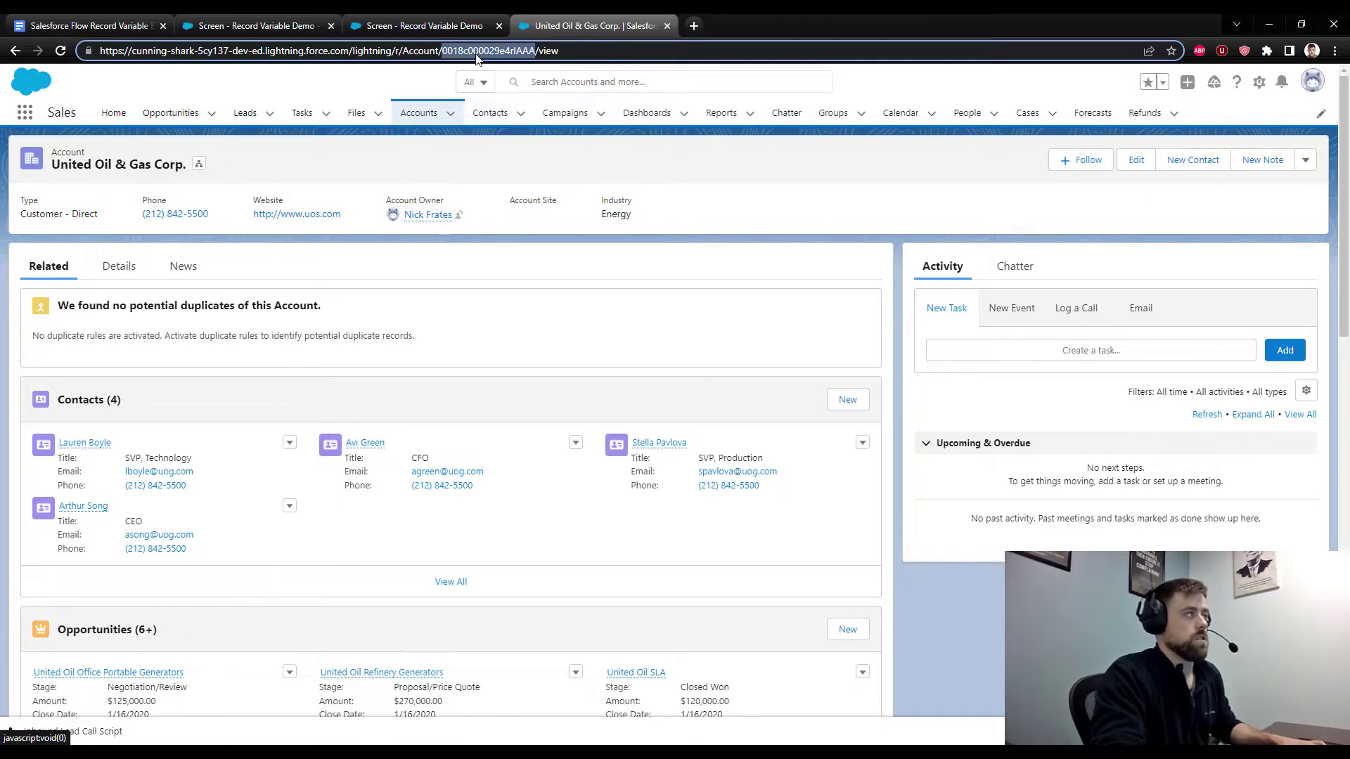
{"action": "left_click", "coordinate": [415, 19]}
{"action": "left_click", "coordinate": [493, 485]}
{"action": "type", "text": "0018c000029e4rIAAA"}
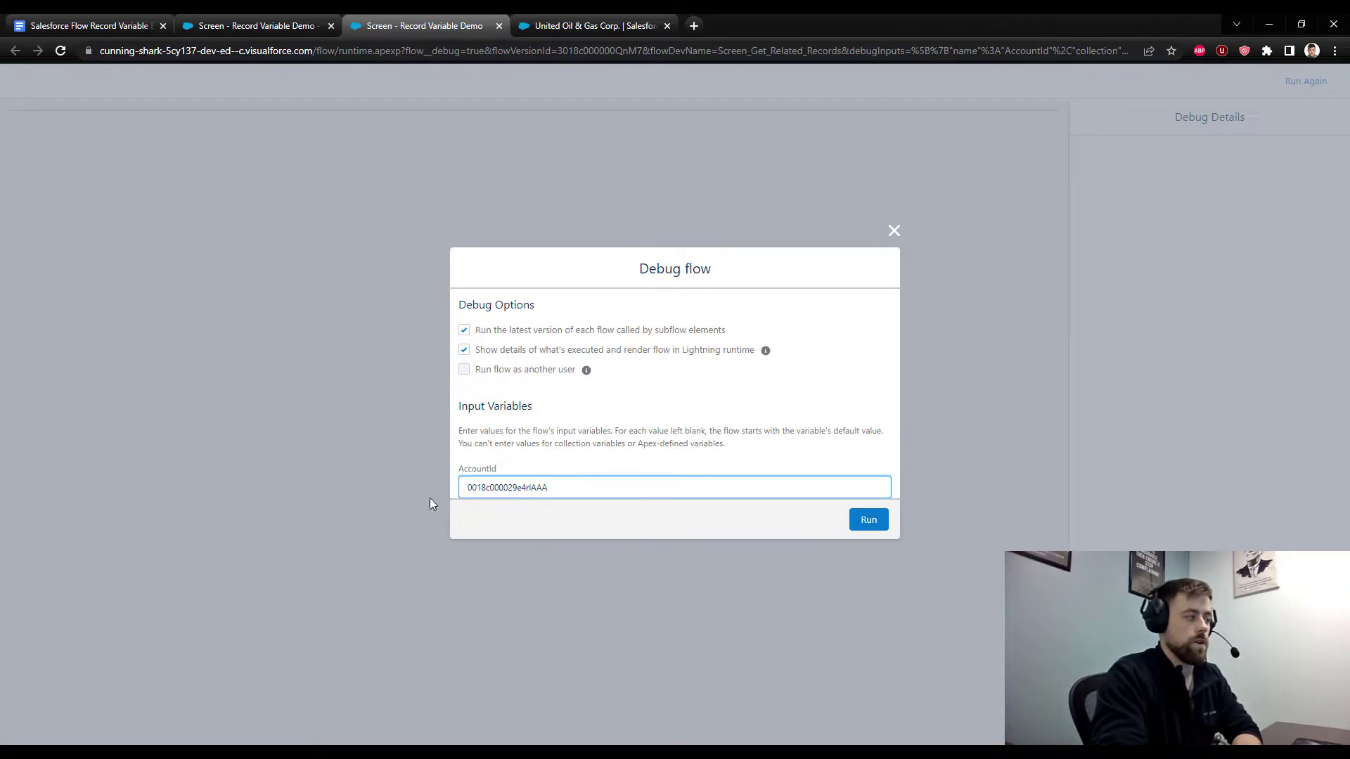
{"action": "left_click", "coordinate": [860, 521]}
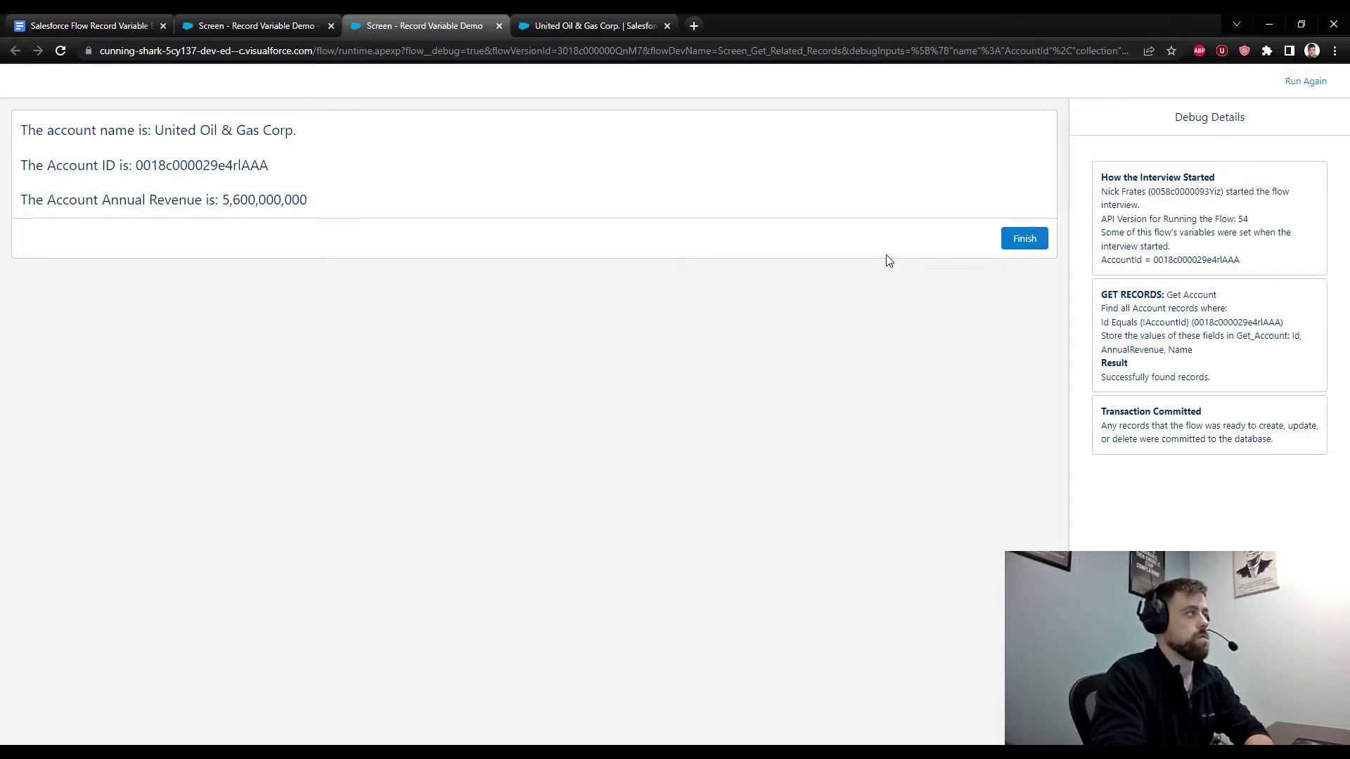
{"action": "left_click", "coordinate": [498, 26]}
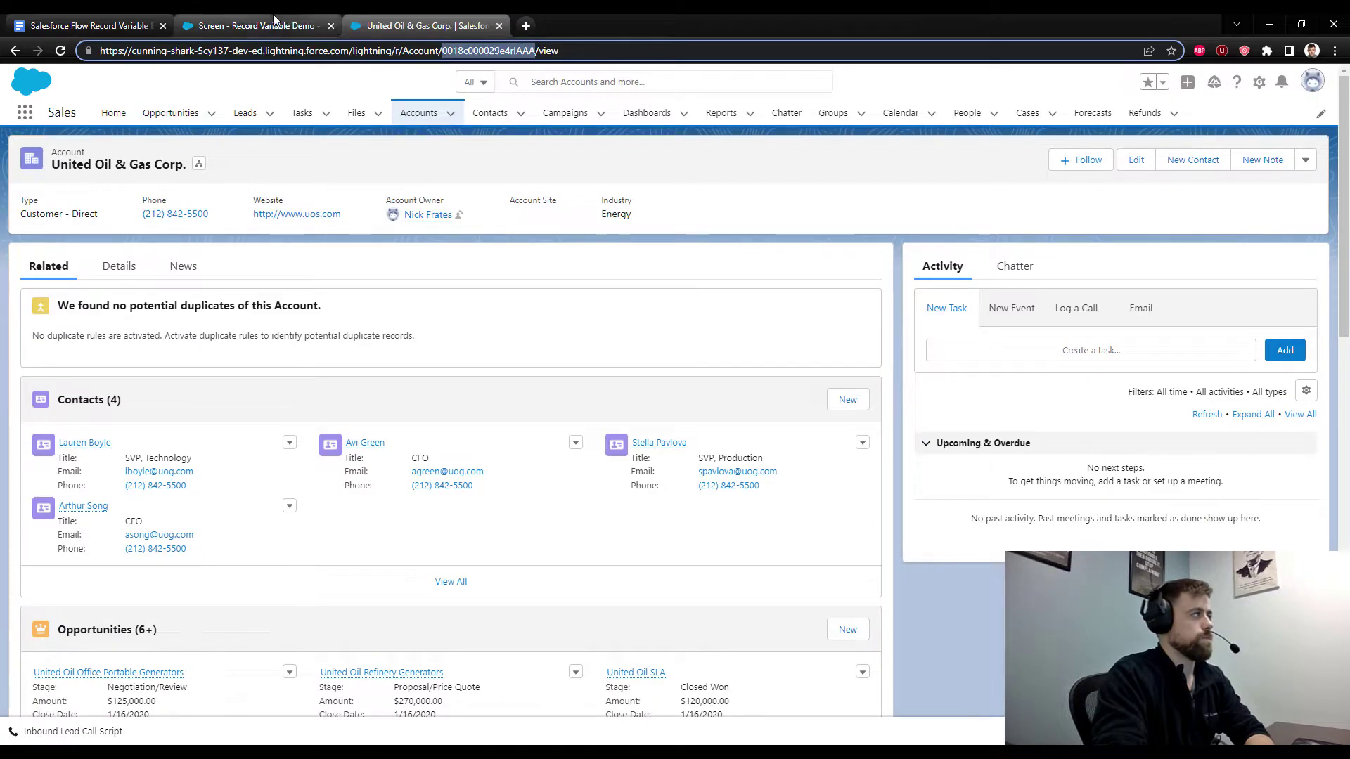
{"action": "left_click", "coordinate": [256, 26]}
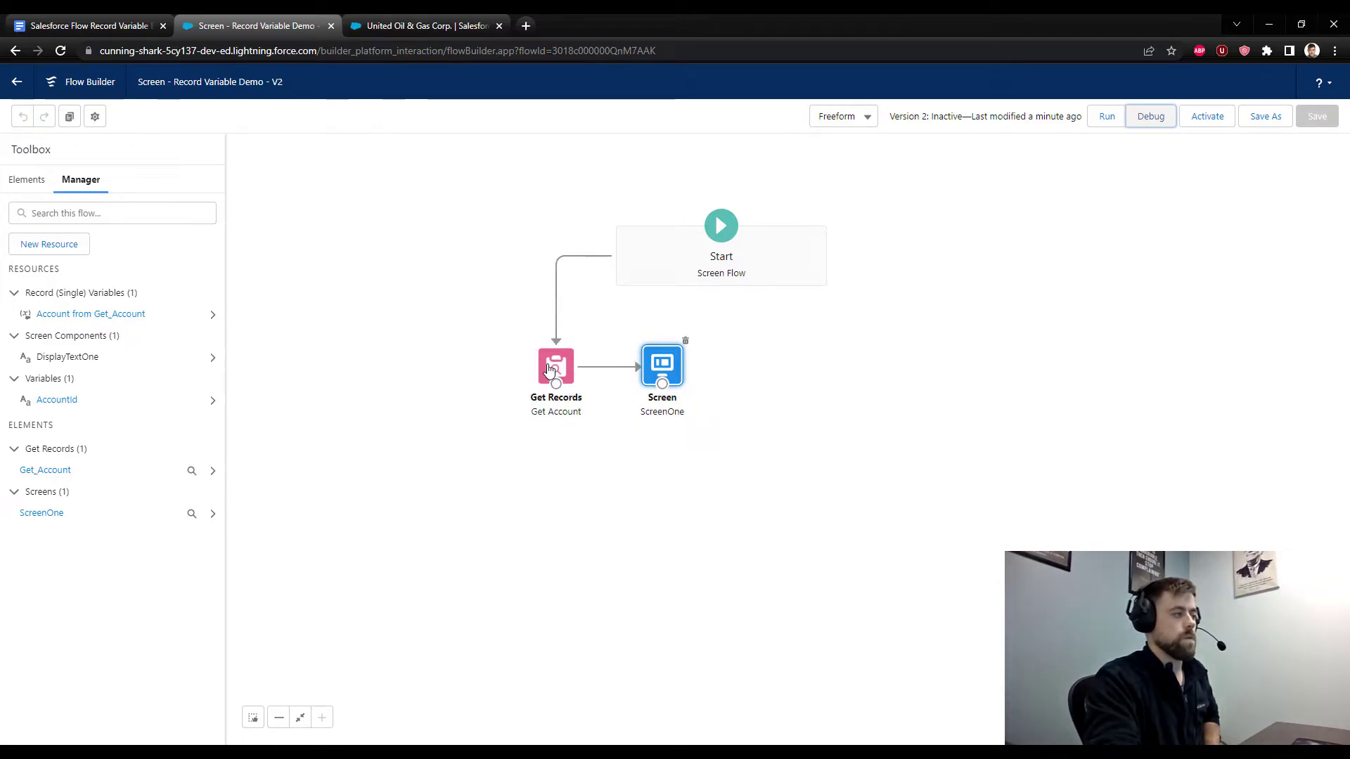
- Start a new flow resource of type Variable with the data type Record
{"action": "left_click", "coordinate": [14, 180]}
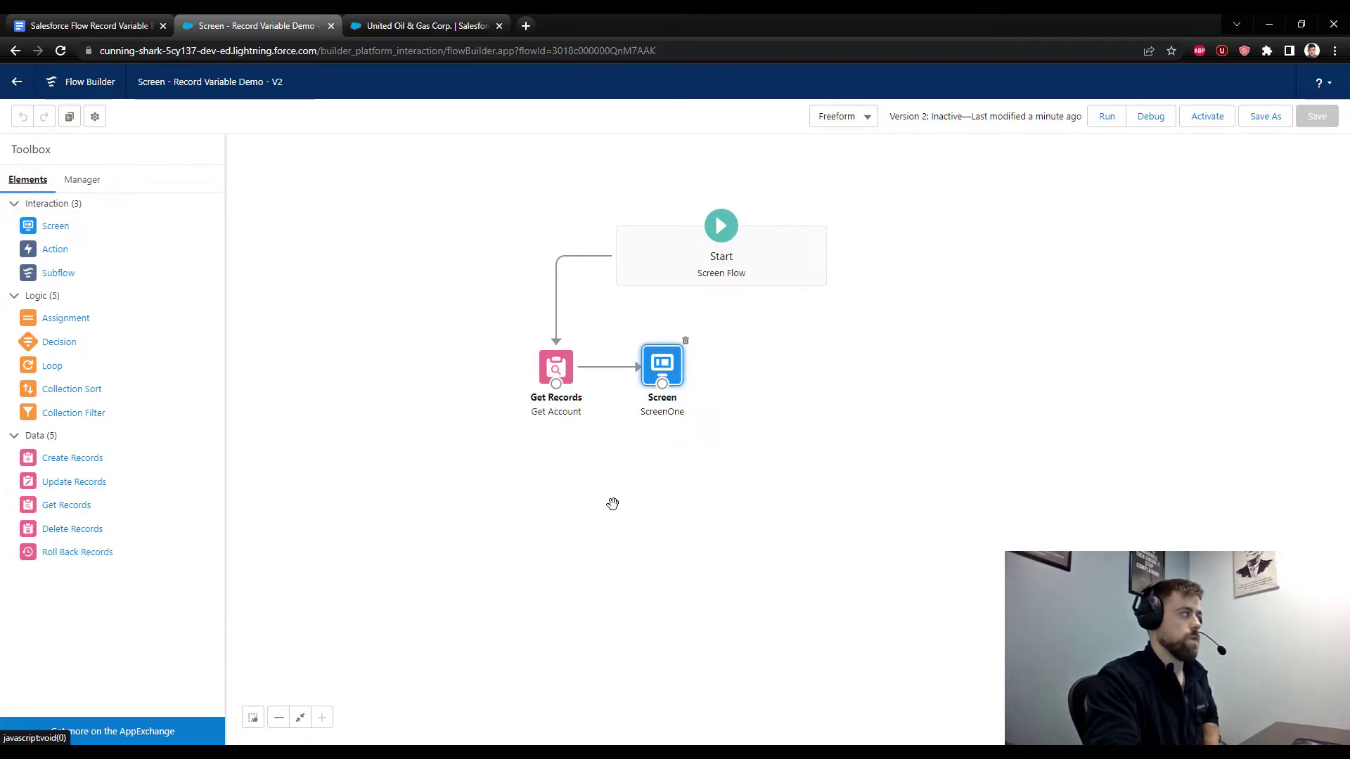
{"action": "left_click", "coordinate": [94, 179]}
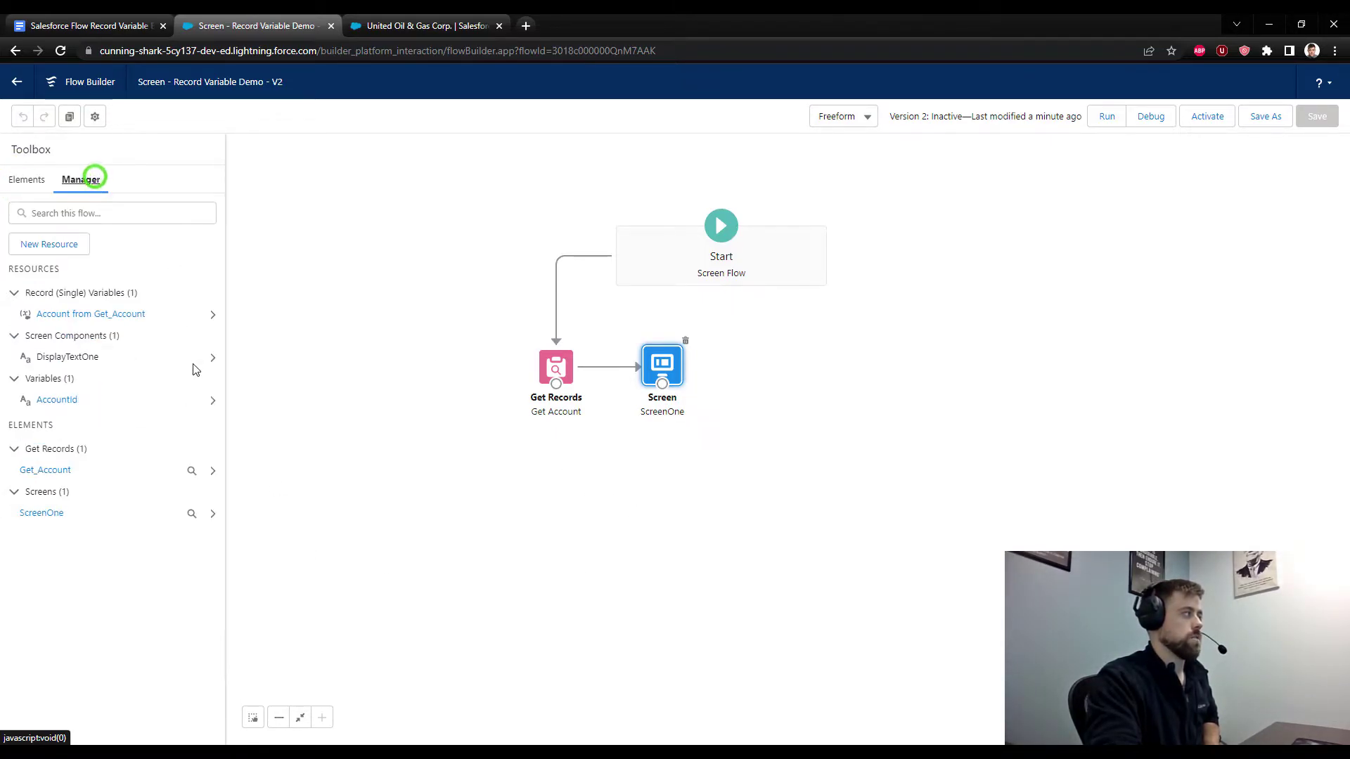
{"action": "left_click", "coordinate": [85, 246]}
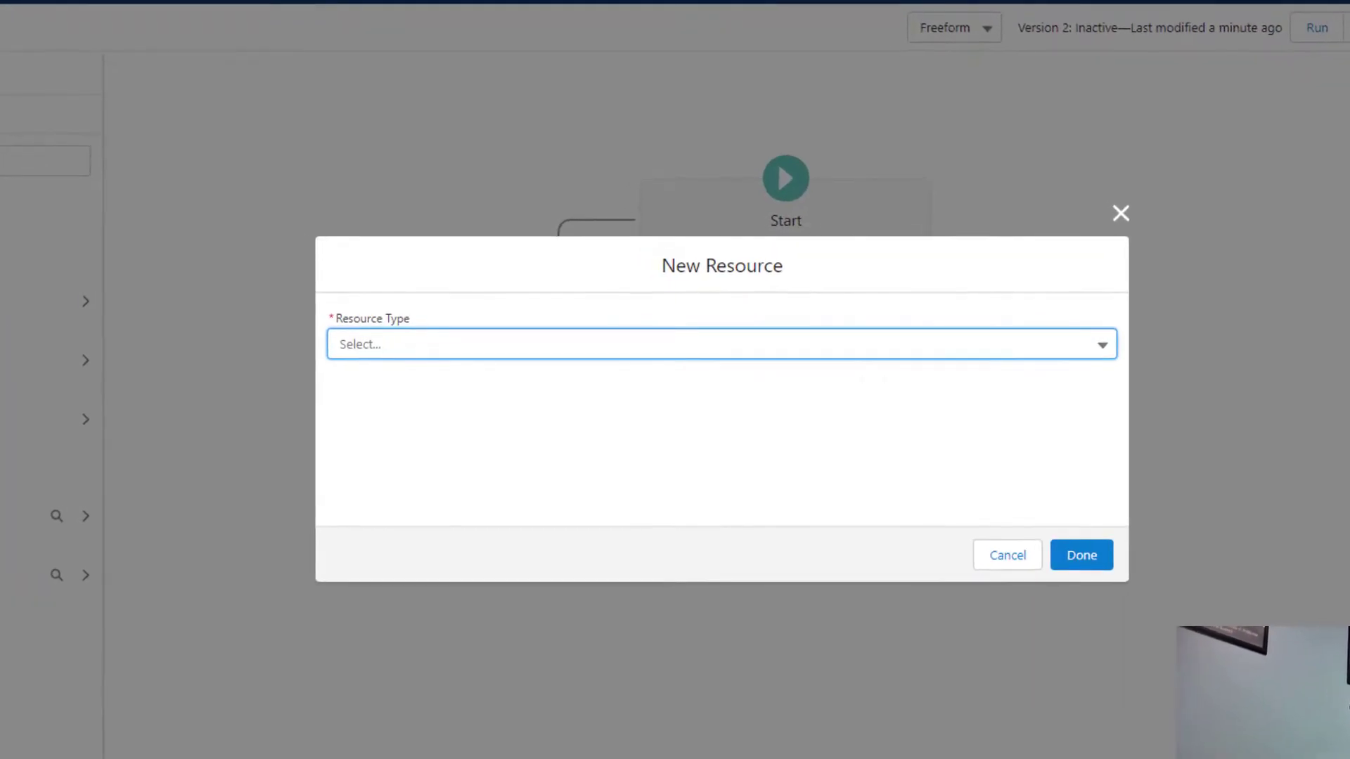
{"action": "left_click", "coordinate": [462, 355]}
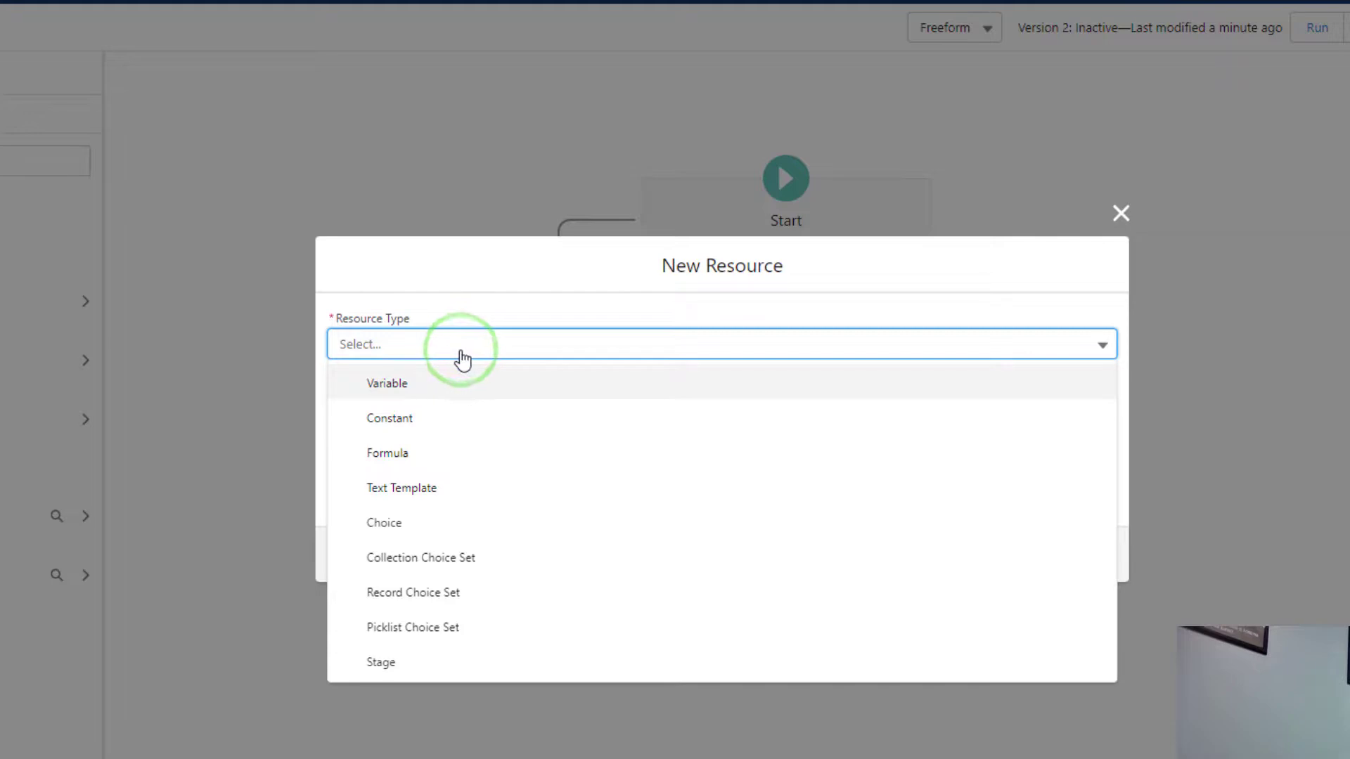
{"action": "left_click", "coordinate": [441, 386]}
{"action": "left_click", "coordinate": [383, 537]}
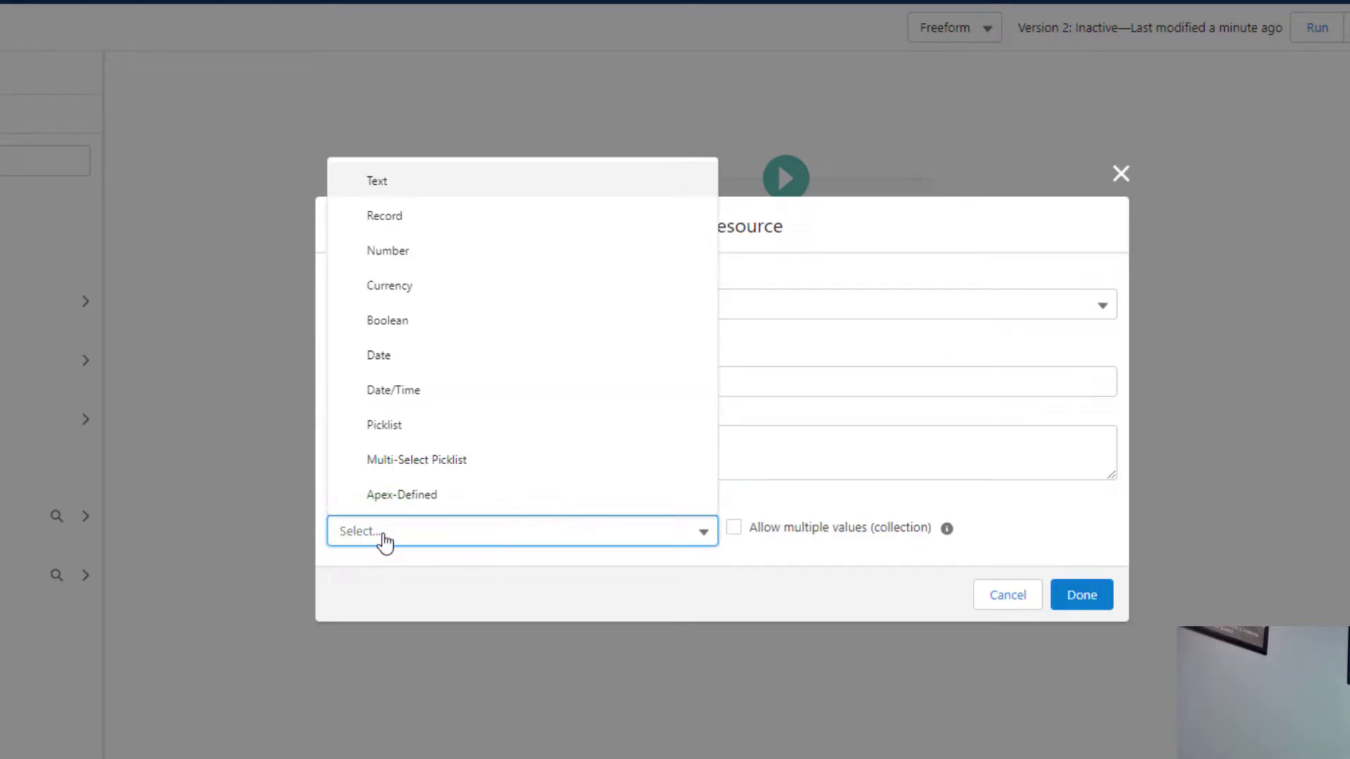
{"action": "left_click", "coordinate": [491, 231]}
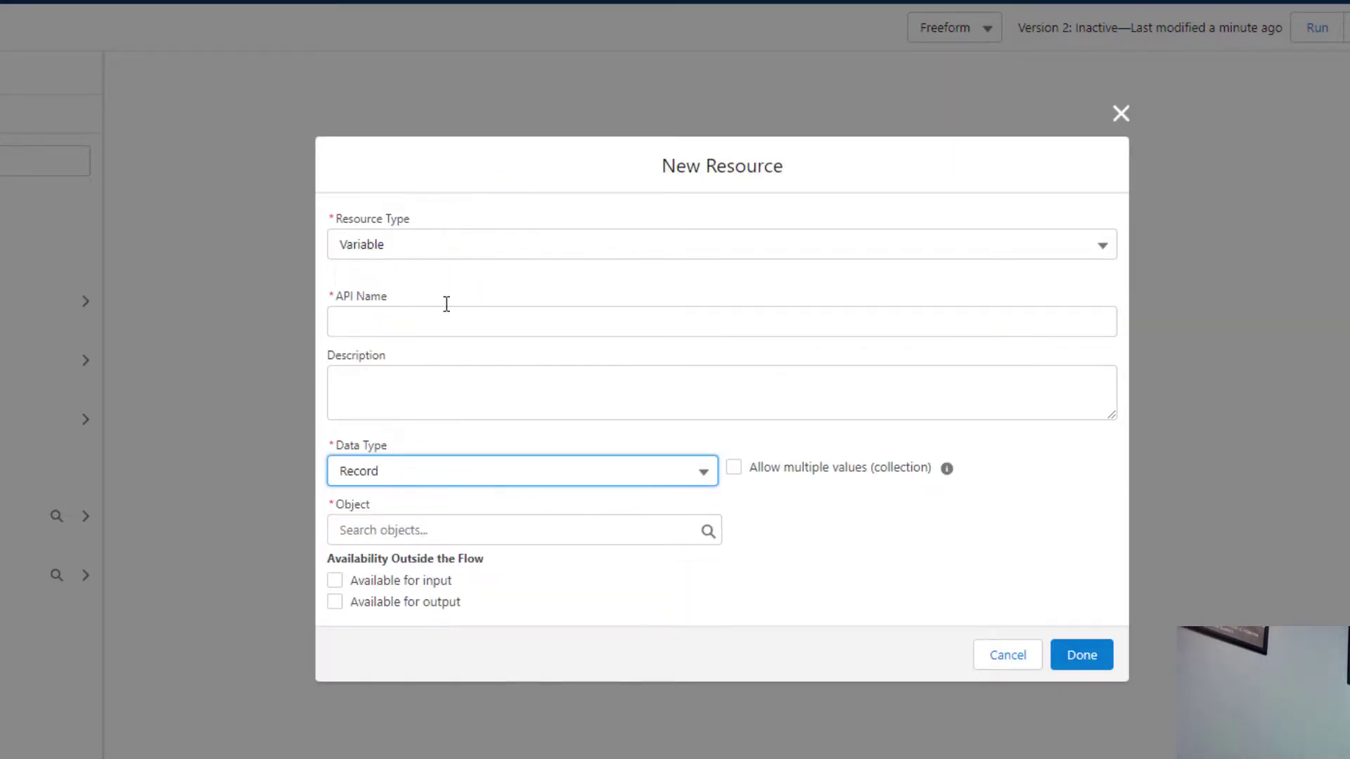
- Create the record variable as ContactRecordVariable for the Contact object, and check its settings
{"action": "left_click", "coordinate": [417, 326]}
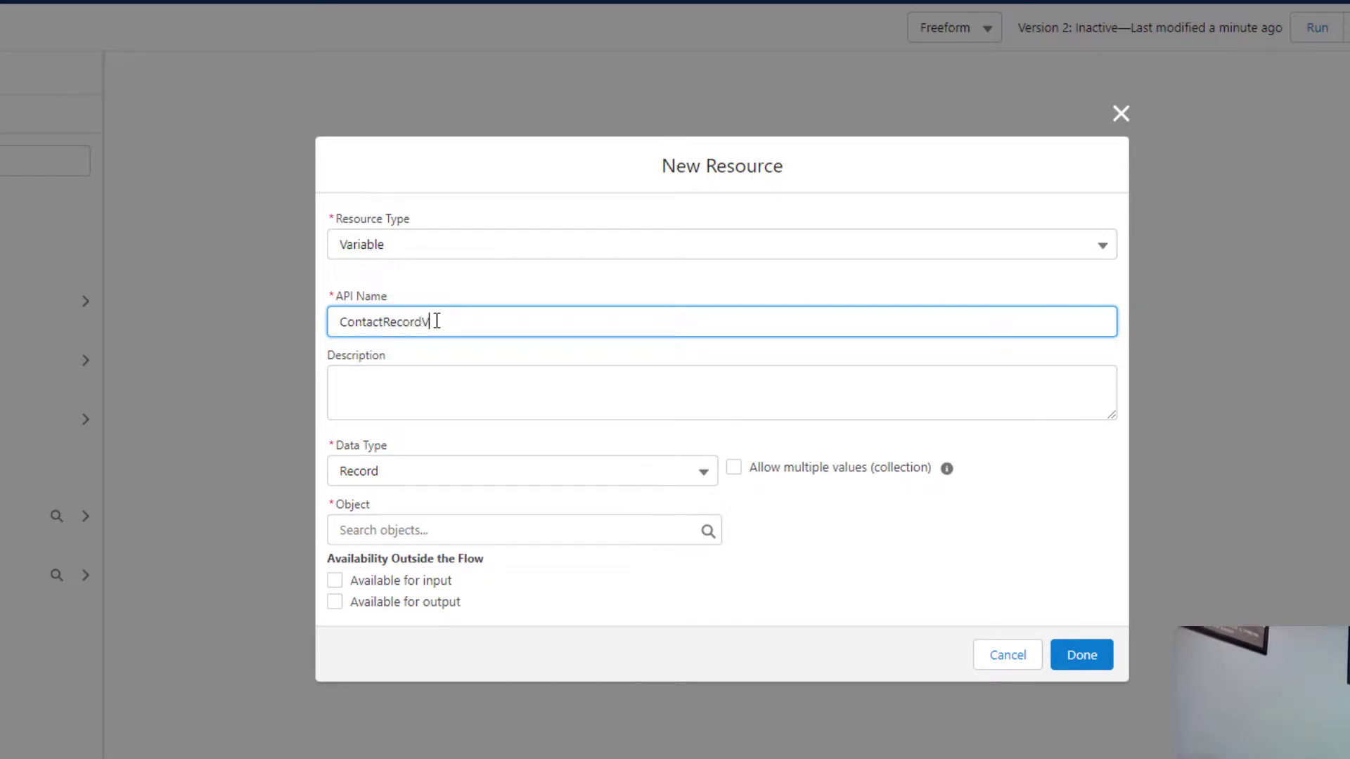
{"action": "left_click", "coordinate": [524, 572]}
{"action": "left_click", "coordinate": [507, 538]}
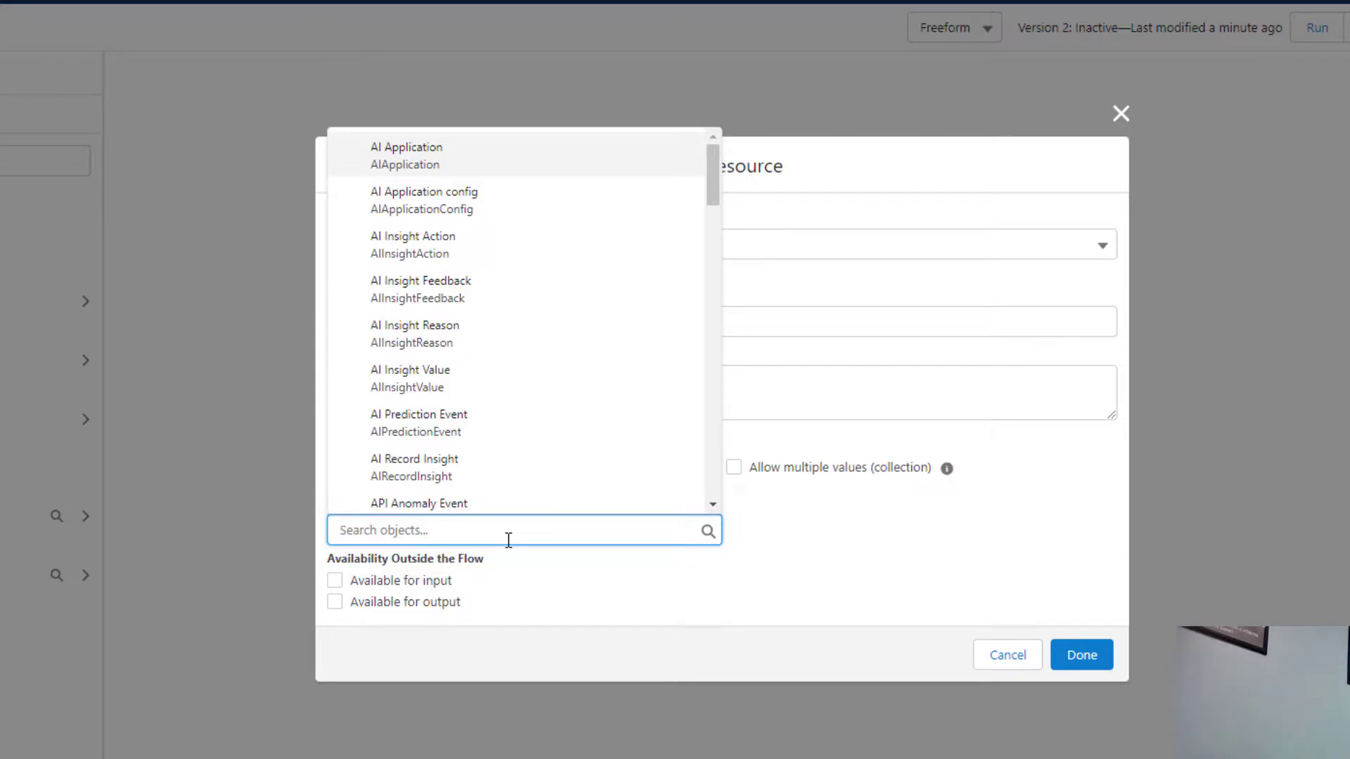
{"action": "type", "text": "Contact"}
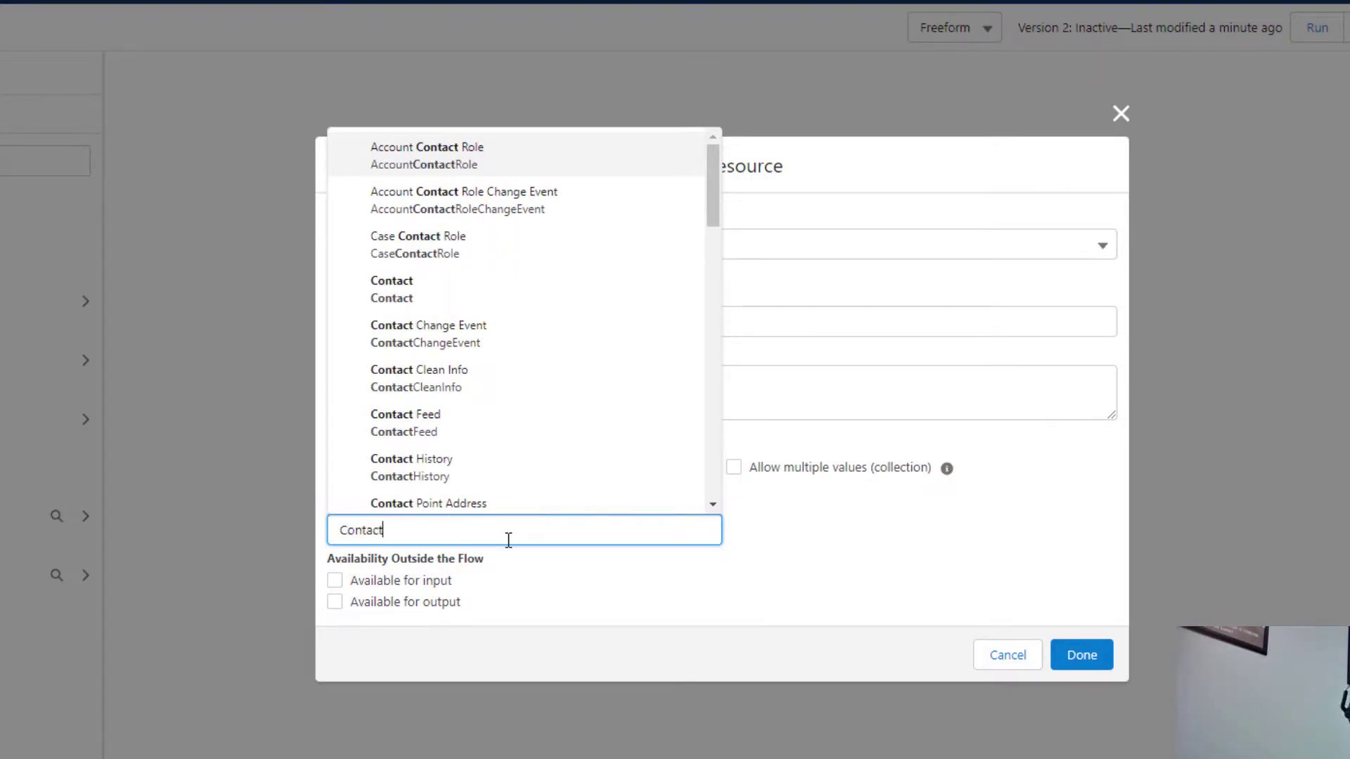
{"action": "left_click", "coordinate": [397, 283]}
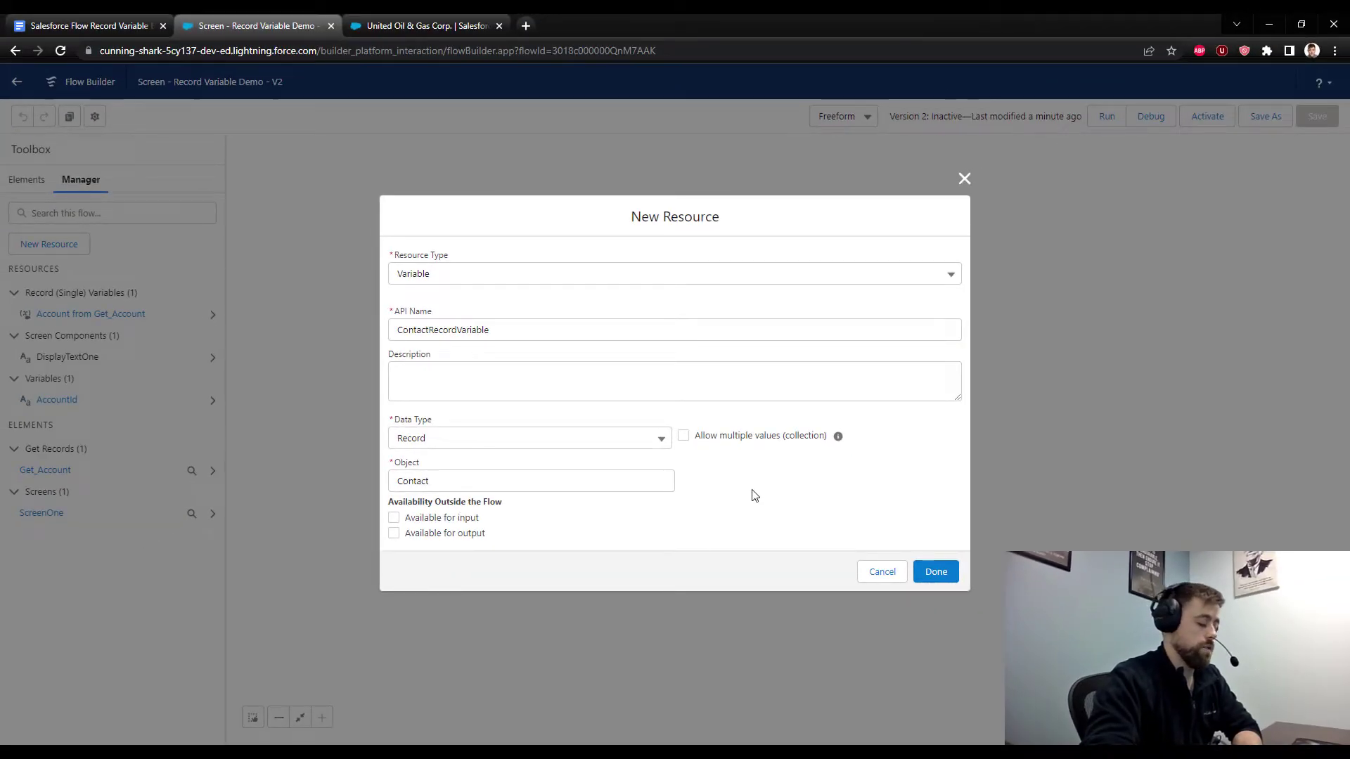
{"action": "left_click", "coordinate": [925, 570]}
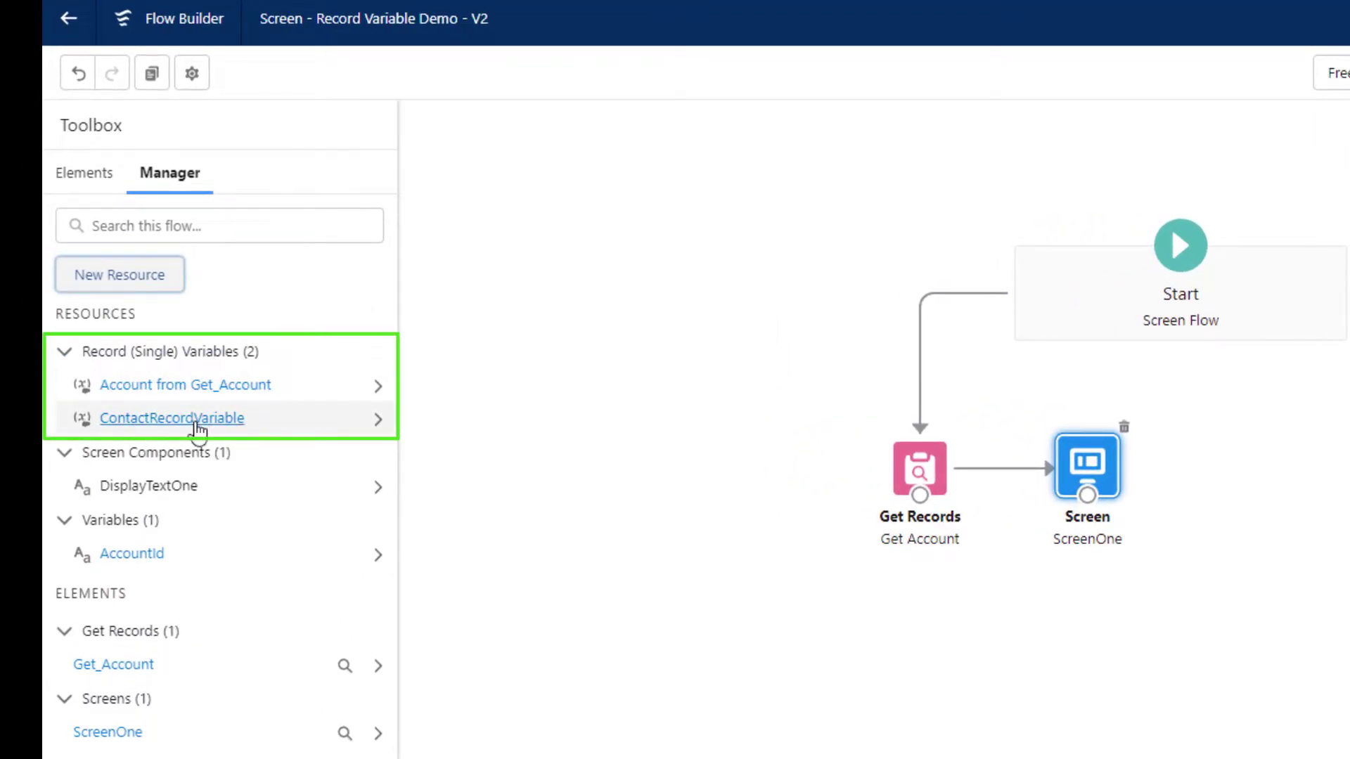
{"action": "left_click", "coordinate": [140, 422]}
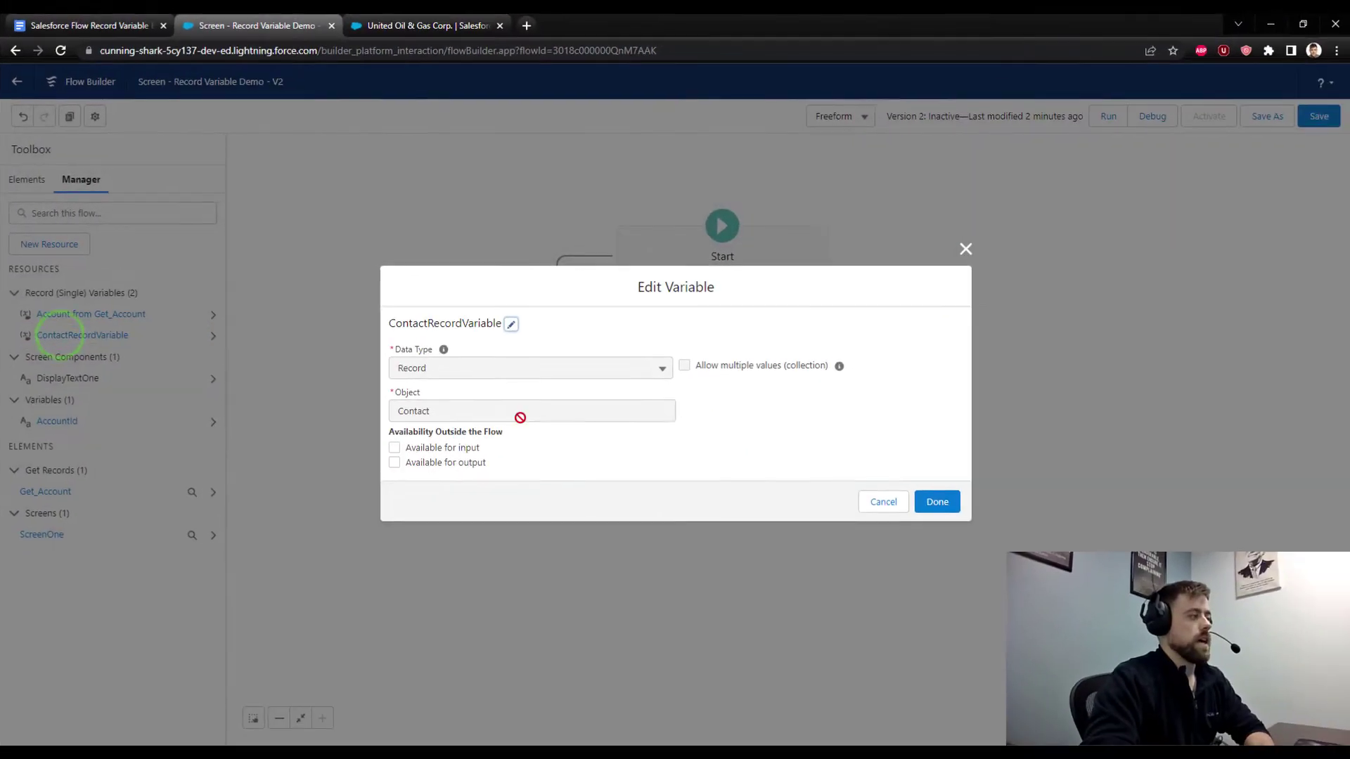
{"action": "left_click", "coordinate": [880, 500]}
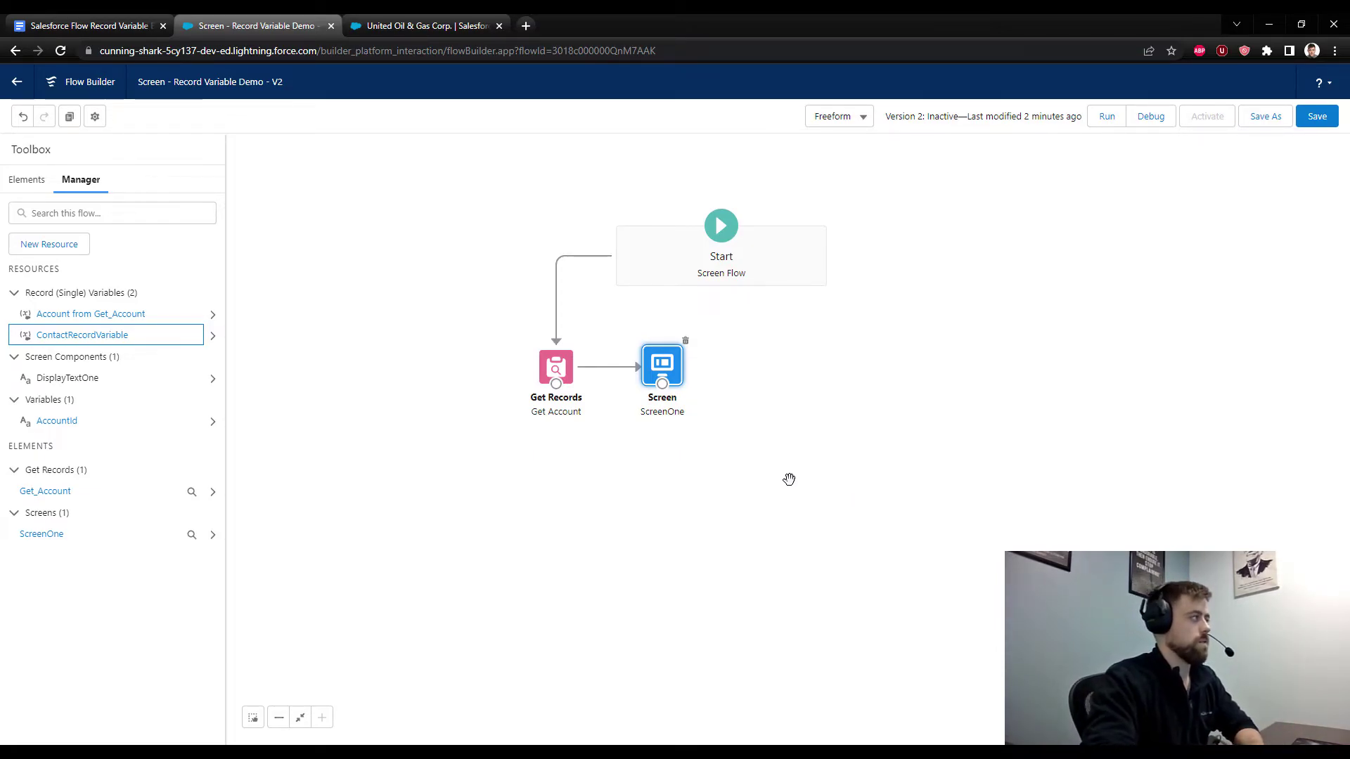
- Add an Assignment element to the canvas below ScreenOne and label it "Assign Contact Fields"
{"action": "left_click", "coordinate": [21, 183]}
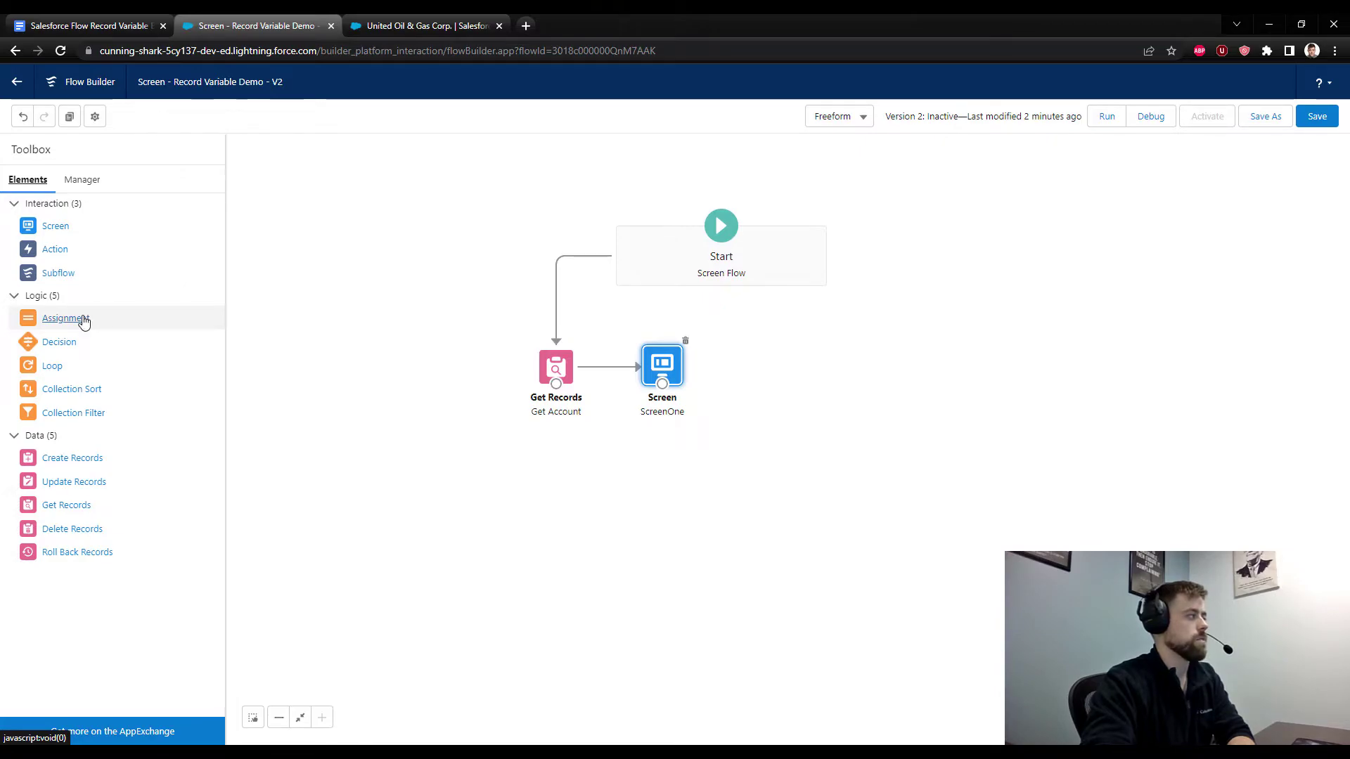
{"action": "left_click_drag", "start_coordinate": [48, 322], "coordinate": [644, 457]}
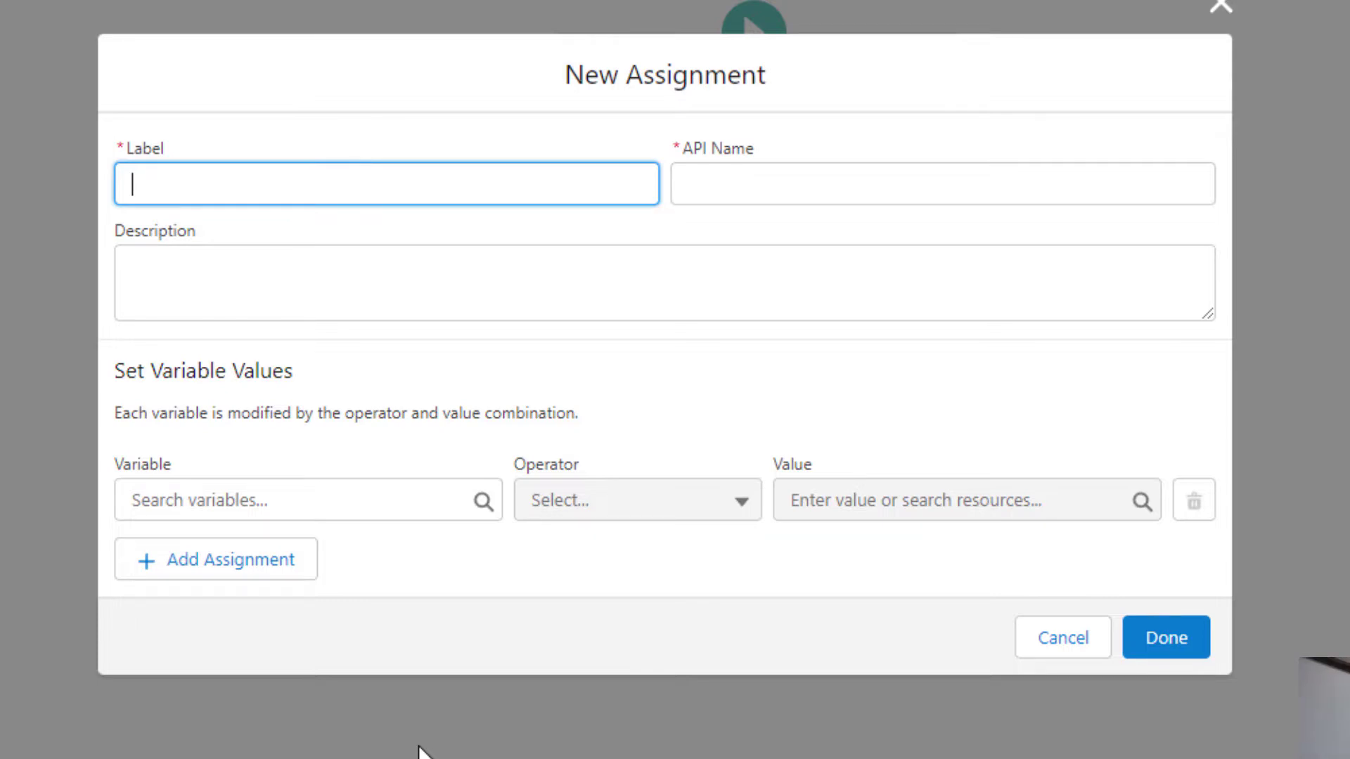
{"action": "type", "text": "Enter Contact"}
{"action": "key", "text": "ctrl+a"}
{"action": "type", "text": "Assign Contact Fields"}
{"action": "key", "text": "Tab"}
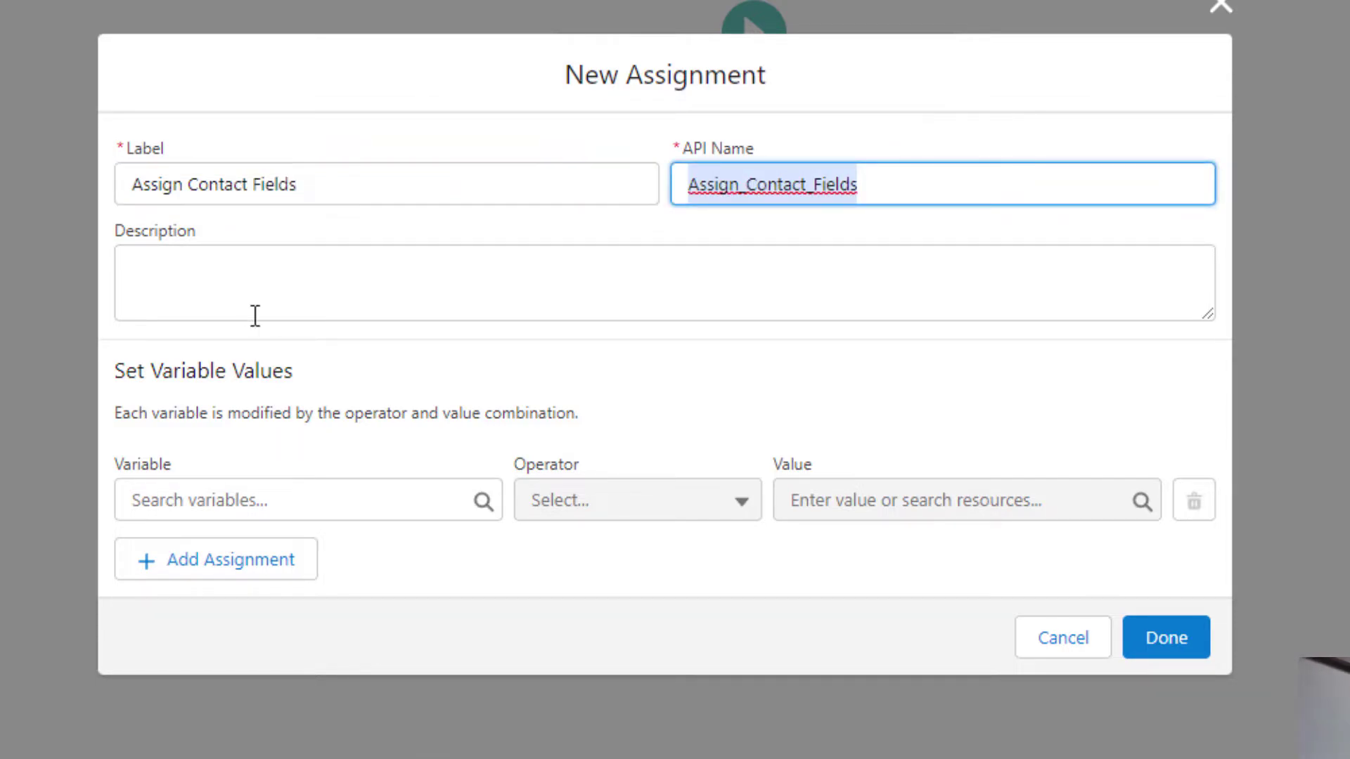
{"action": "left_click", "coordinate": [371, 340]}
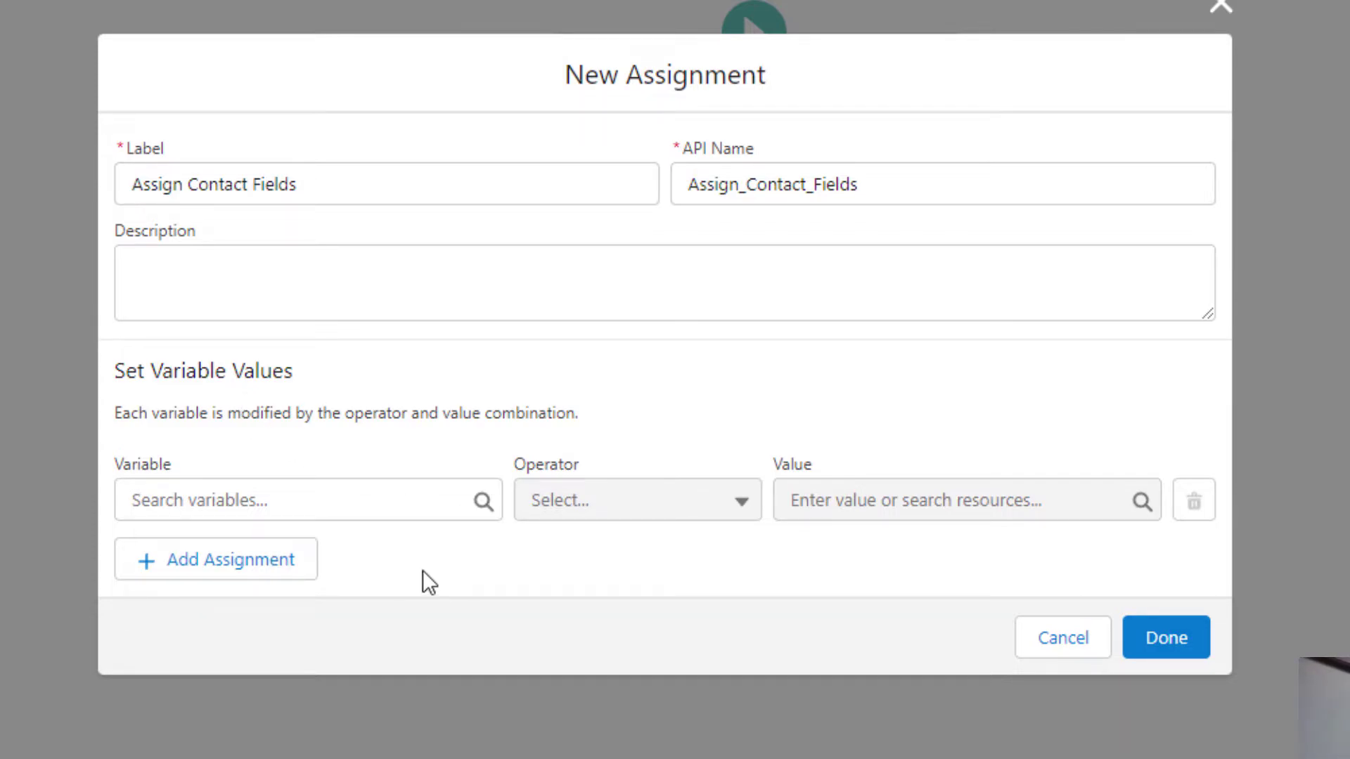
- Choose the AccountId field of ContactRecordVariable as the variable in the first assignment row
{"action": "left_click", "coordinate": [379, 494]}
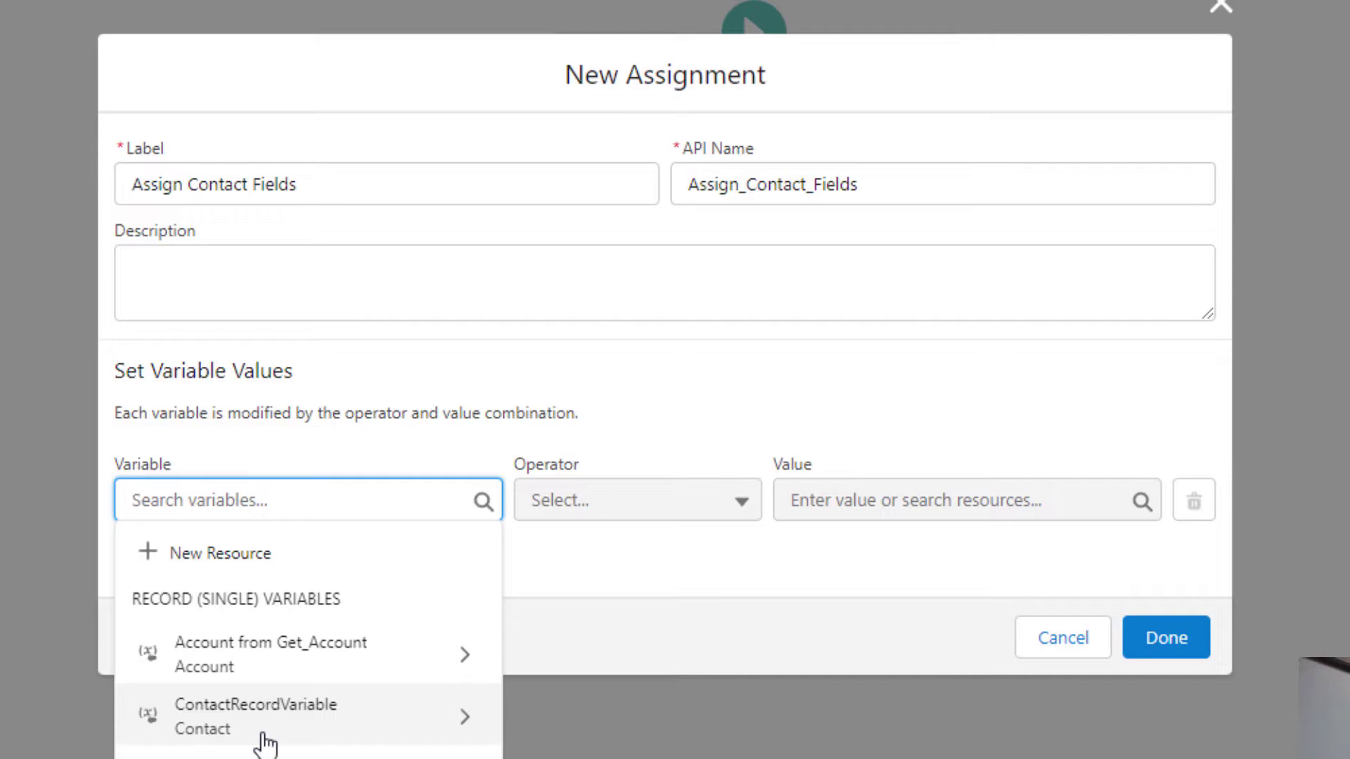
{"action": "left_click", "coordinate": [264, 738]}
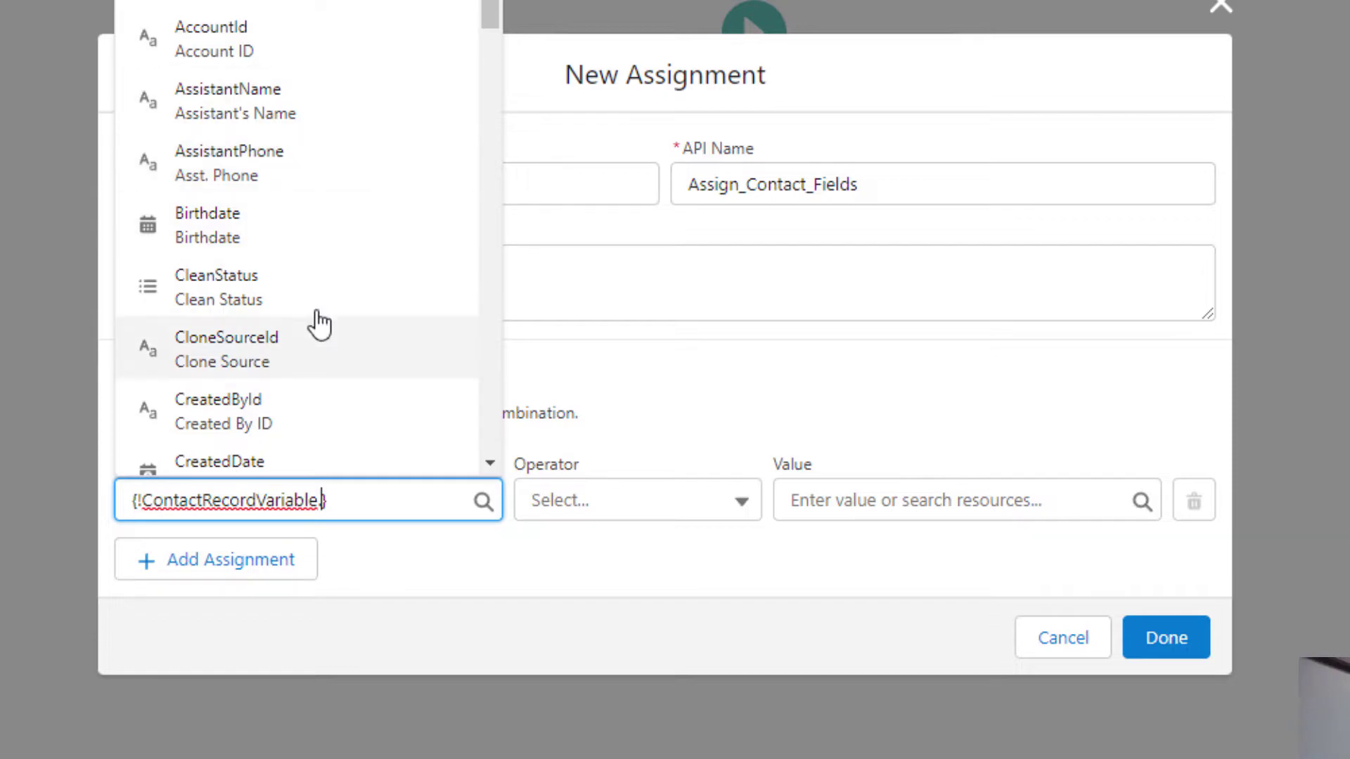
{"action": "scroll", "coordinate": [331, 98], "scroll_direction": "down", "scroll_amount": 8}
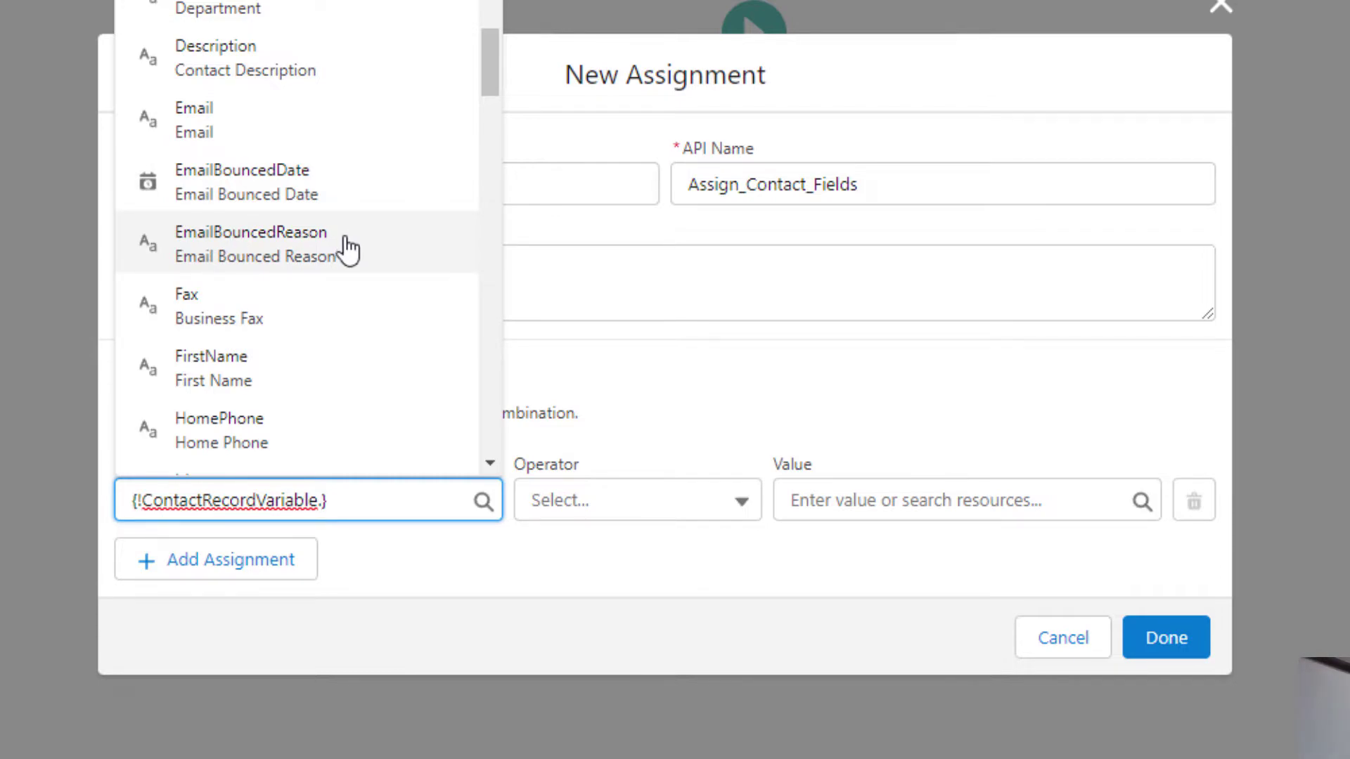
{"action": "scroll", "coordinate": [348, 260], "scroll_direction": "up", "scroll_amount": 8}
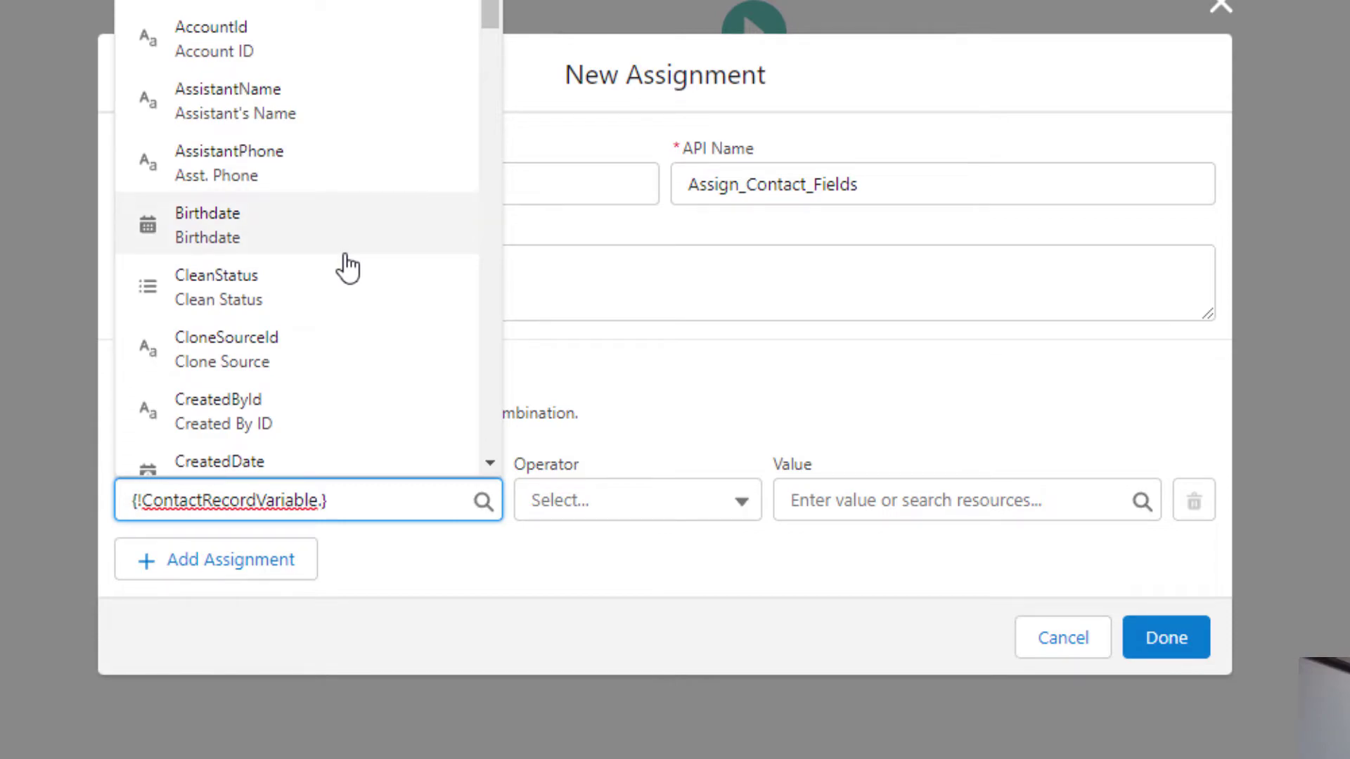
{"action": "left_click", "coordinate": [340, 64]}
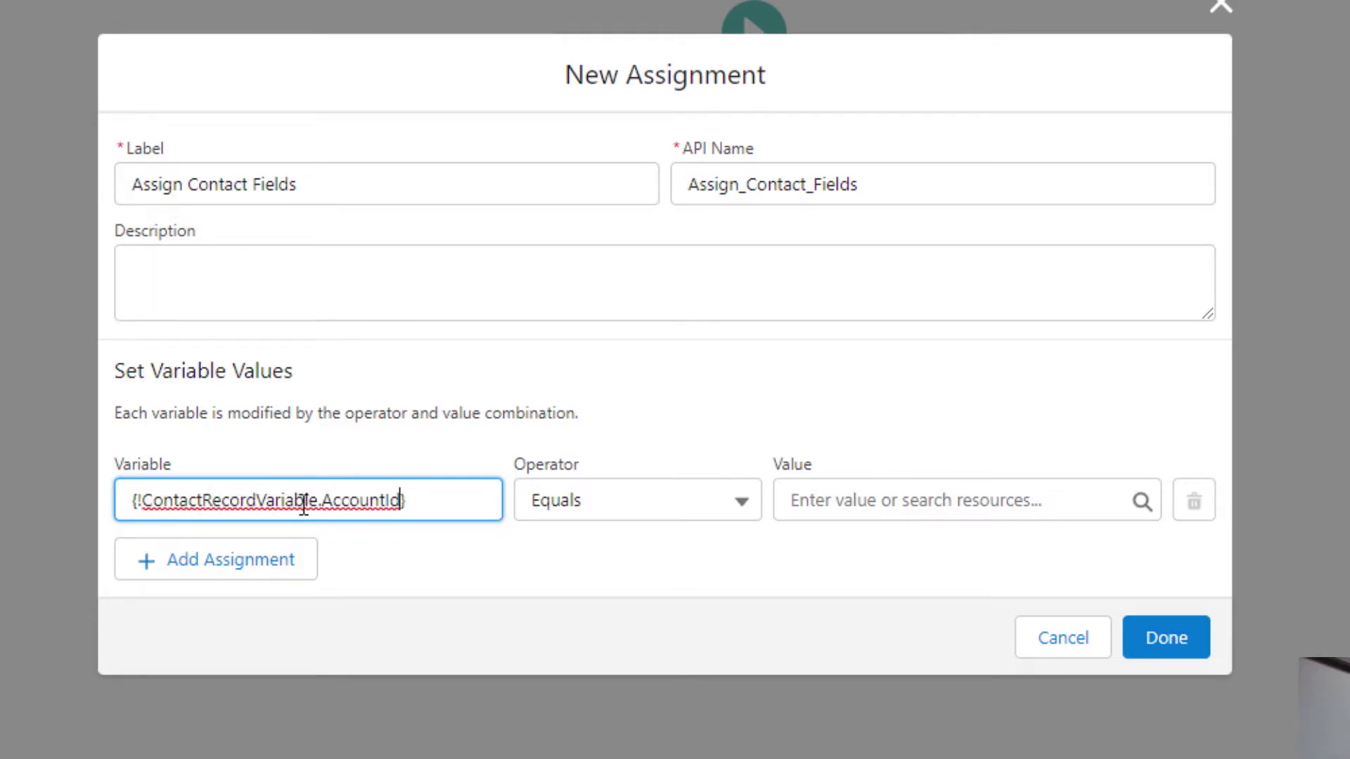
{"action": "left_click", "coordinate": [426, 572]}
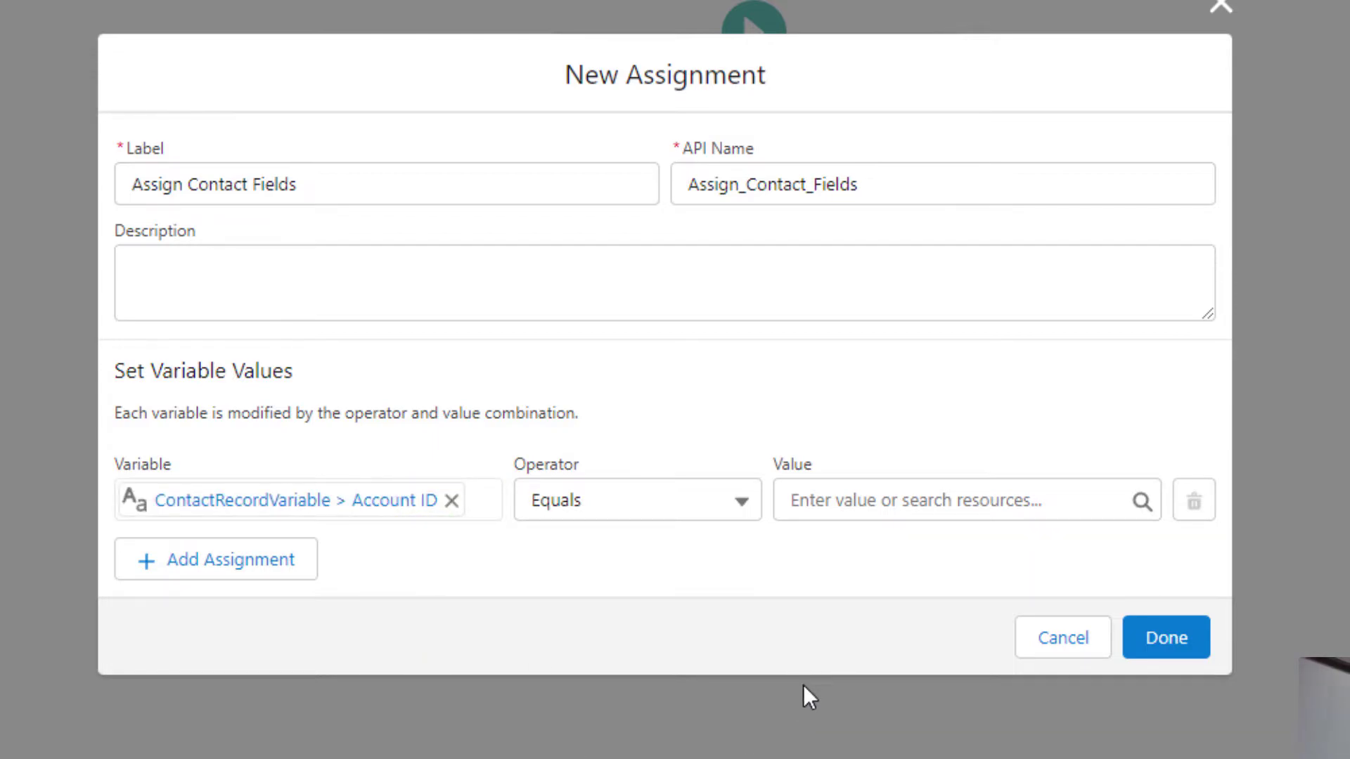
- Set the first assignment's value to the Id field of the account from Get_Account
{"action": "left_click", "coordinate": [841, 499]}
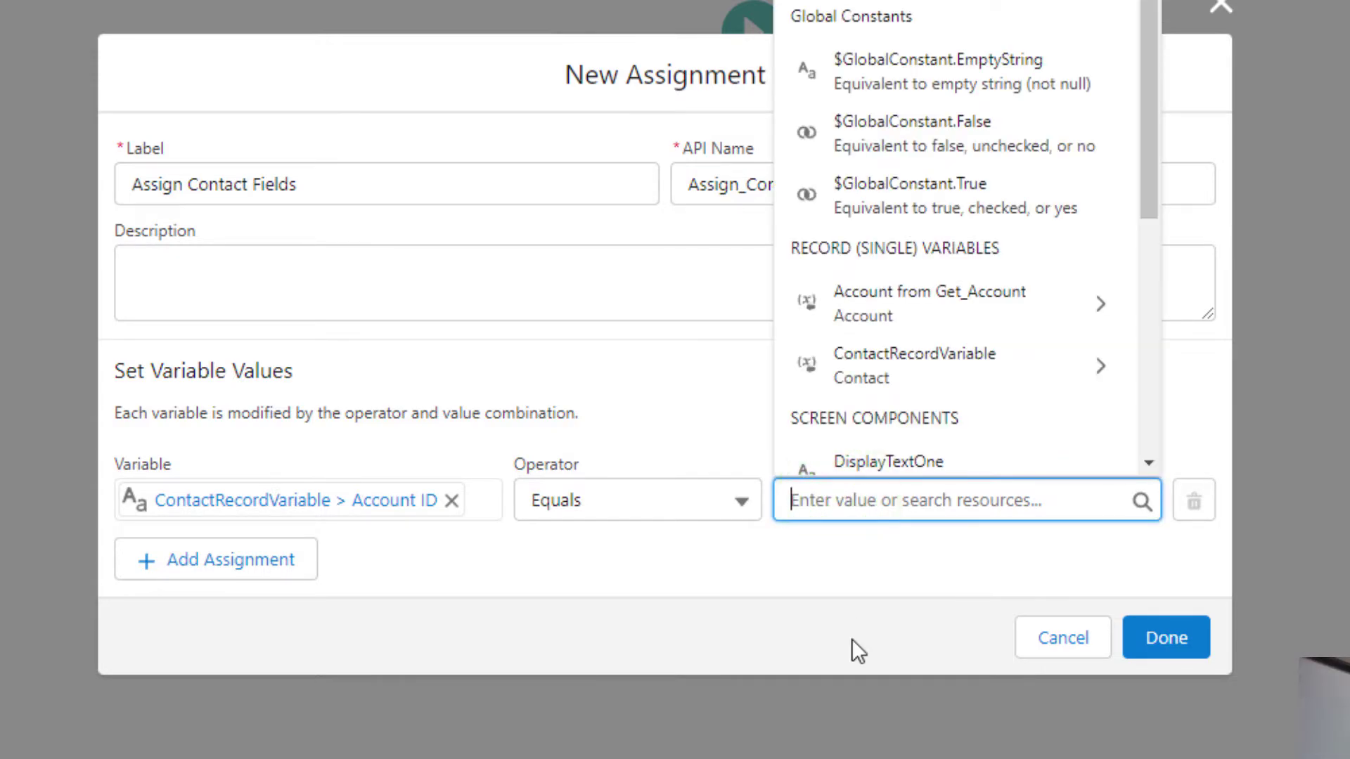
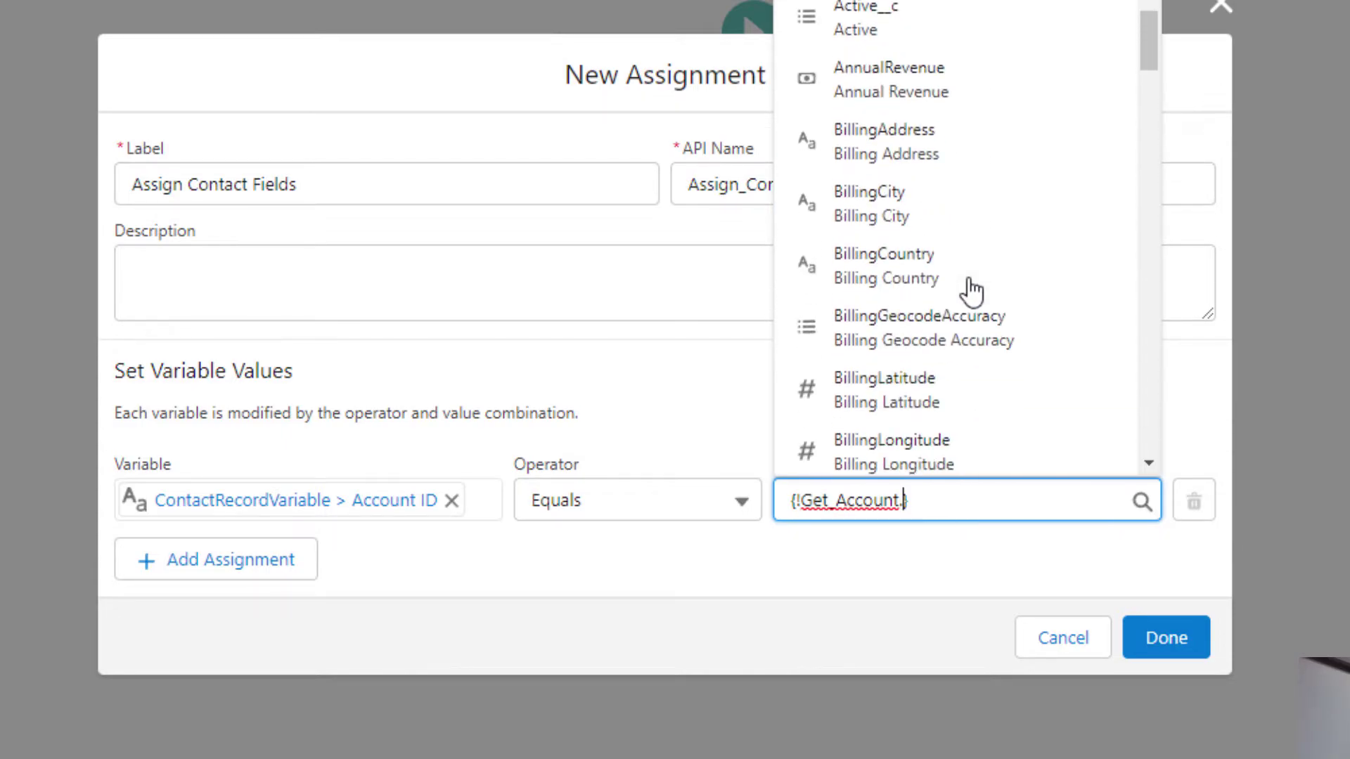
{"action": "scroll", "coordinate": [981, 284], "scroll_direction": "down", "scroll_amount": 6}
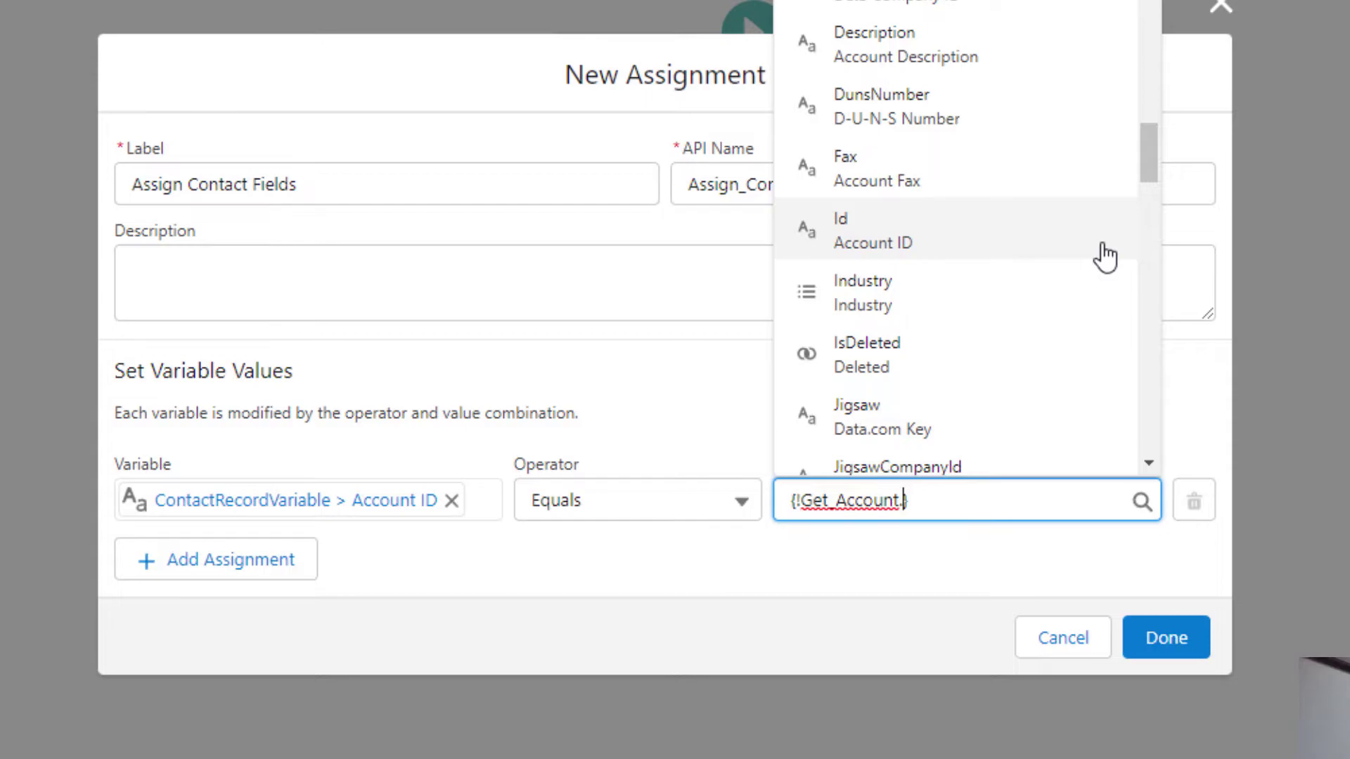
{"action": "left_click", "coordinate": [1102, 250]}
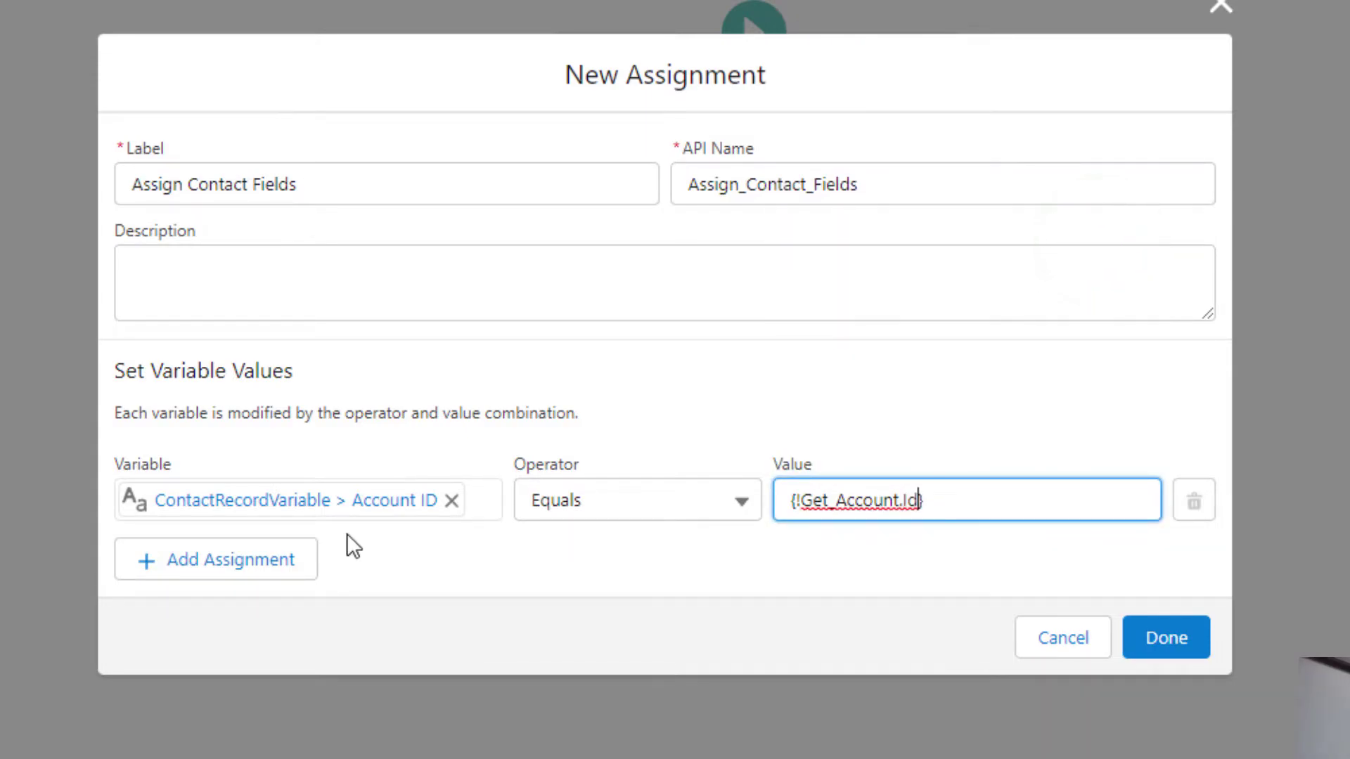
{"action": "left_click", "coordinate": [592, 544]}
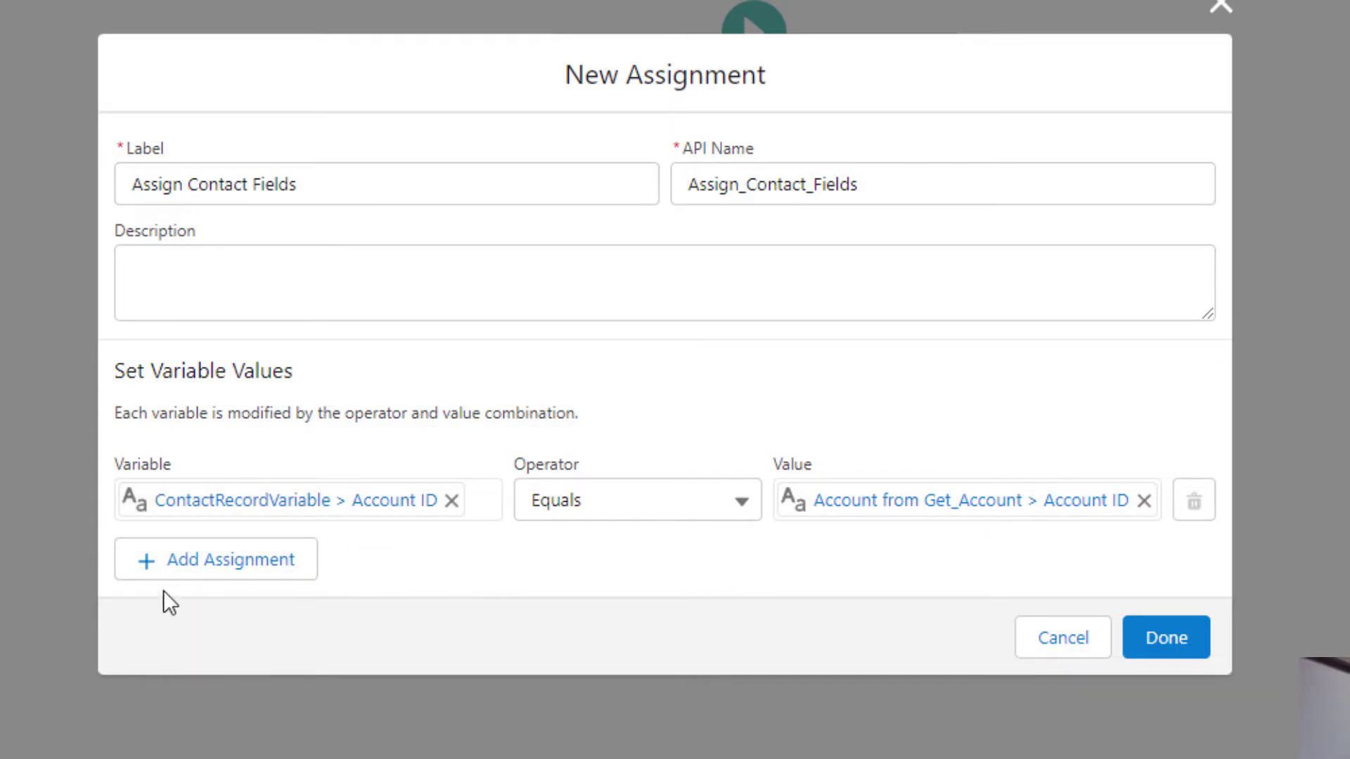
- Add two more assignment rows and choose ContactRecordVariable's FirstName field as the variable in the second row
{"action": "left_click", "coordinate": [133, 562]}
{"action": "left_click", "coordinate": [148, 603]}
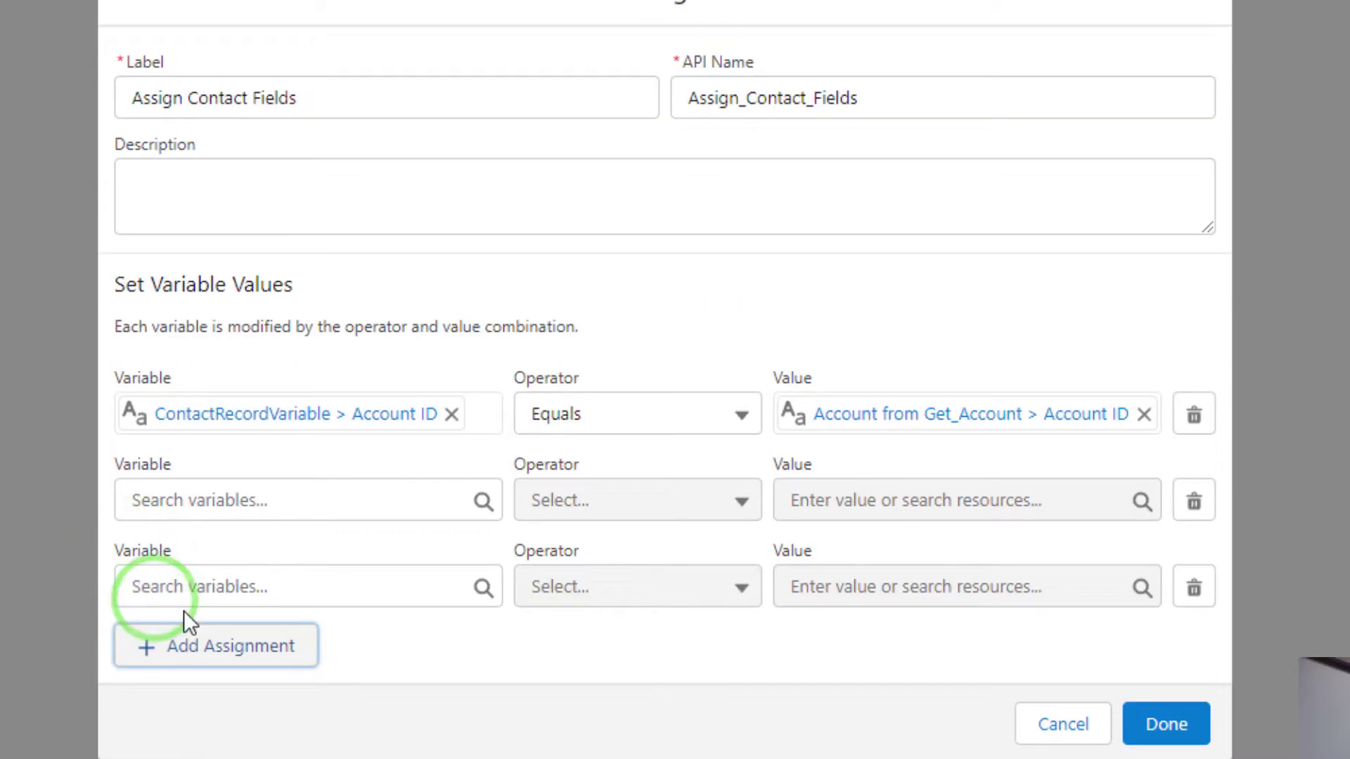
{"action": "left_click", "coordinate": [174, 502]}
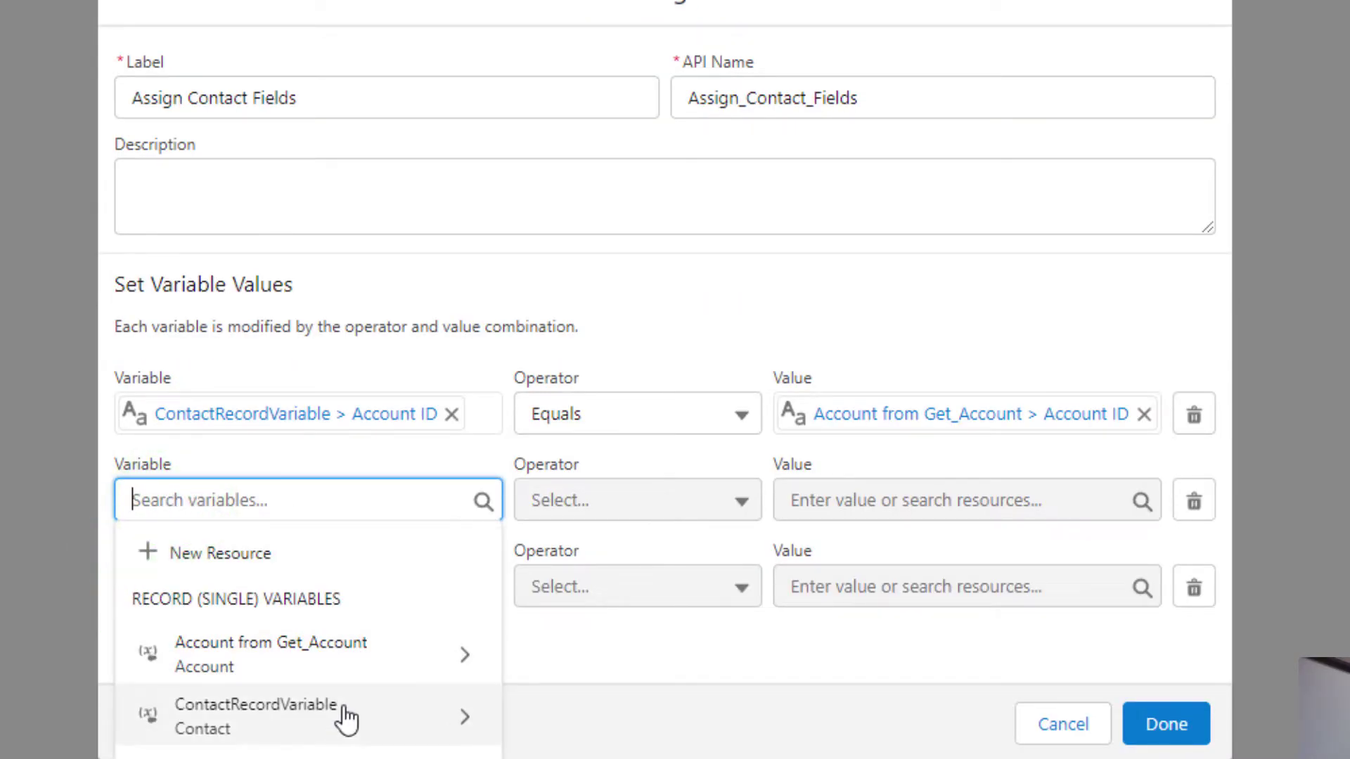
{"action": "left_click", "coordinate": [407, 738]}
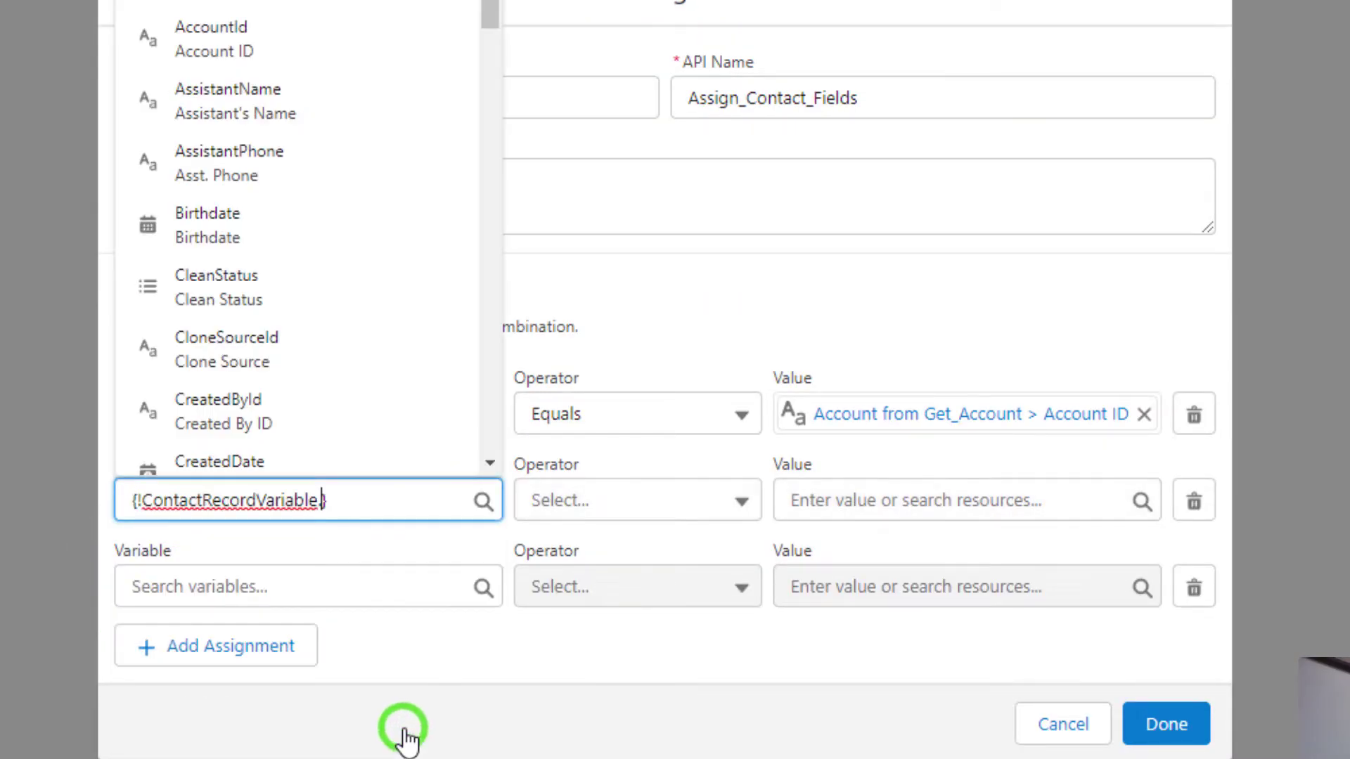
{"action": "scroll", "coordinate": [328, 295], "scroll_direction": "down", "scroll_amount": 4}
{"action": "scroll", "coordinate": [326, 211], "scroll_direction": "down", "scroll_amount": 4}
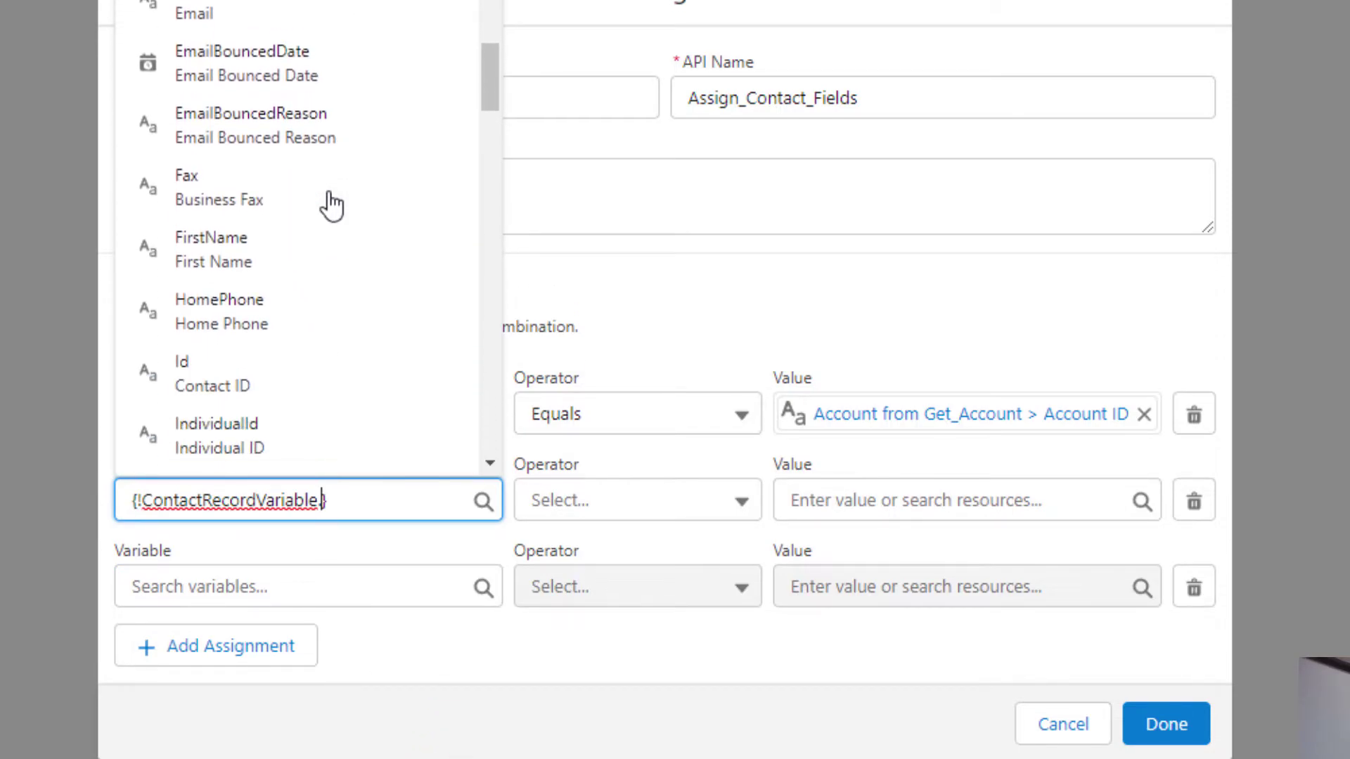
{"action": "left_click", "coordinate": [303, 225]}
{"action": "left_click", "coordinate": [416, 654]}
- Choose ContactRecordVariable's LastName field as the variable in the third assignment row
{"action": "left_click", "coordinate": [394, 591]}
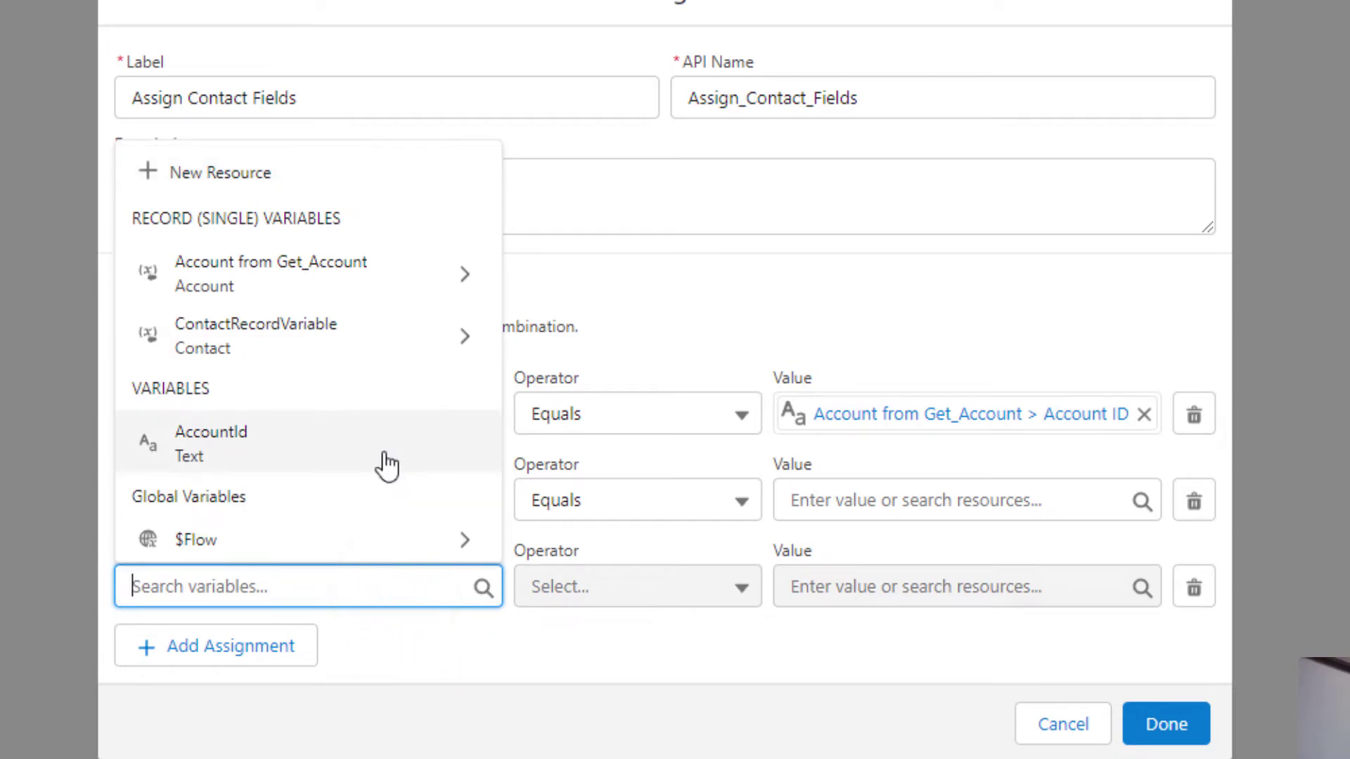
{"action": "left_click", "coordinate": [386, 349]}
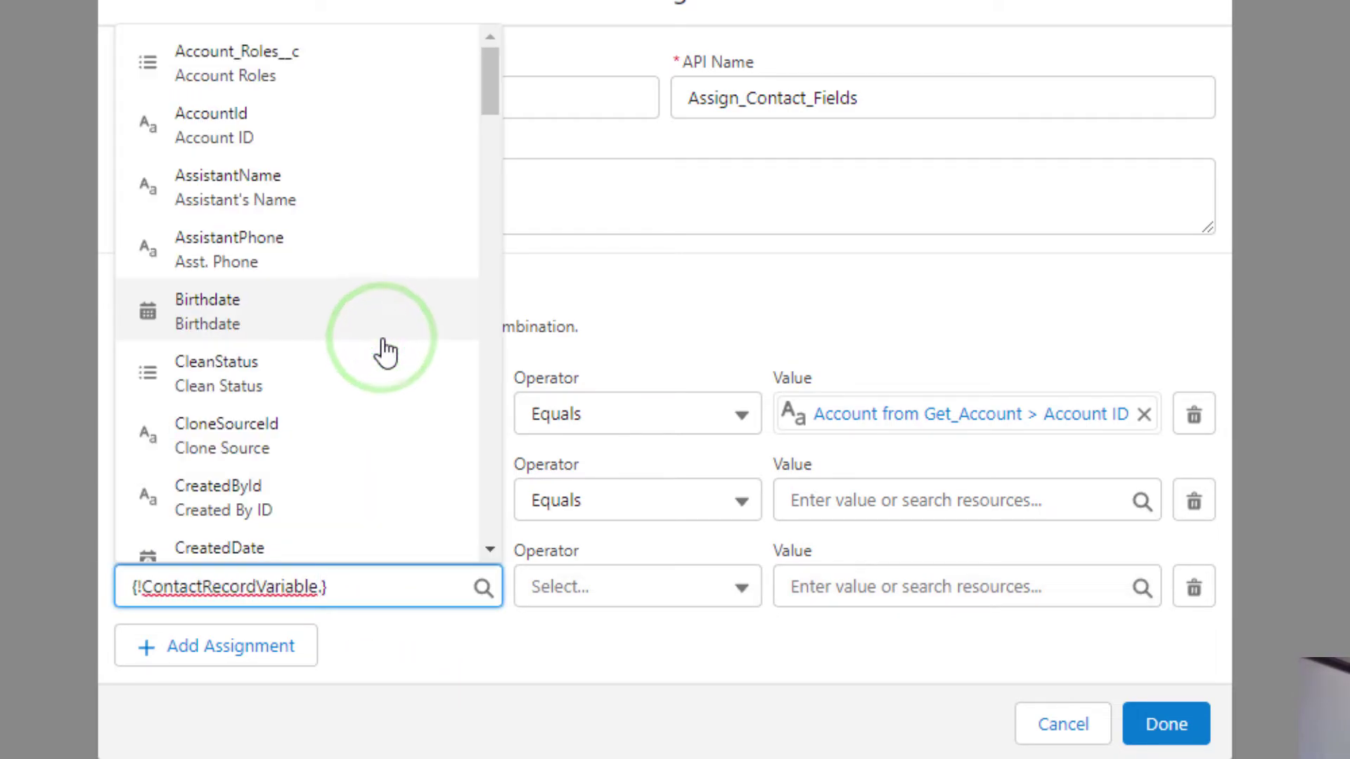
{"action": "scroll", "coordinate": [385, 351], "scroll_direction": "down", "scroll_amount": 5}
{"action": "scroll", "coordinate": [380, 359], "scroll_direction": "down", "scroll_amount": 10}
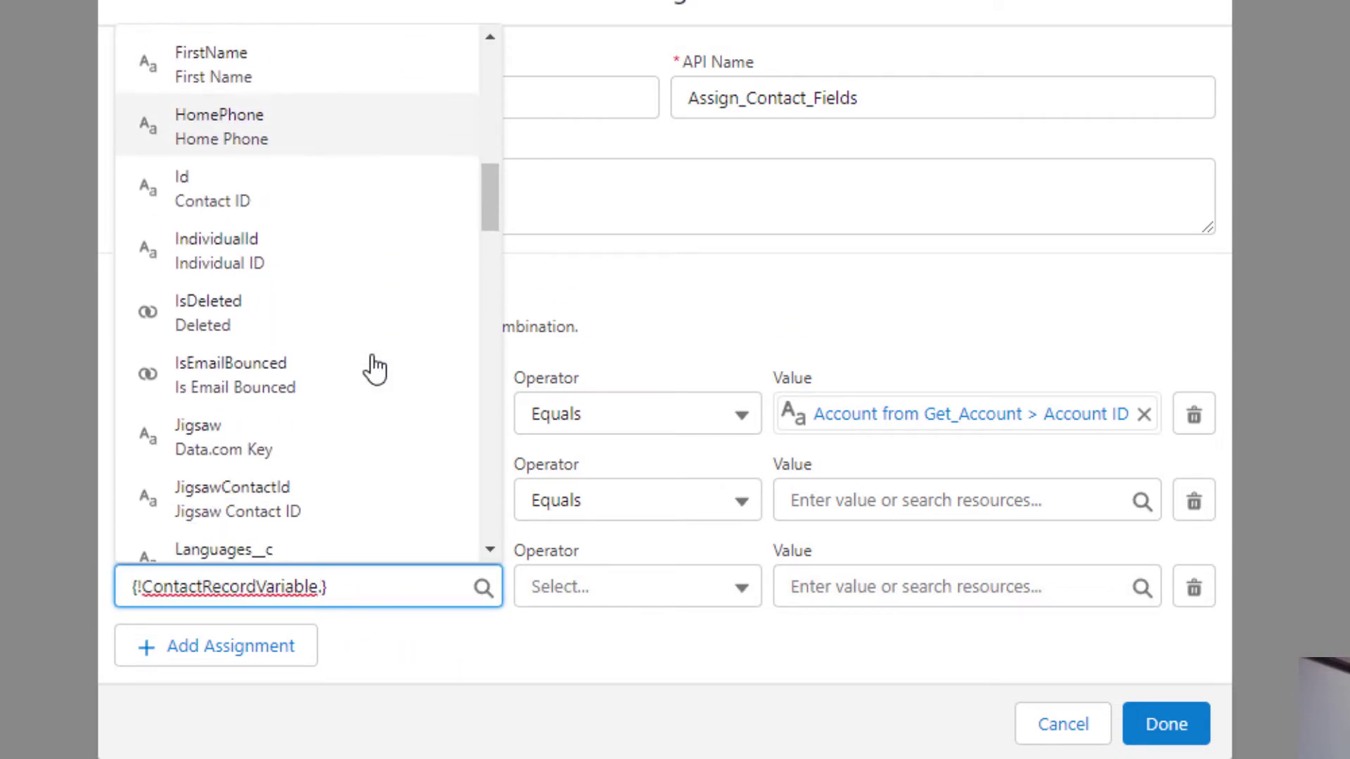
{"action": "scroll", "coordinate": [331, 476], "scroll_direction": "down", "scroll_amount": 2}
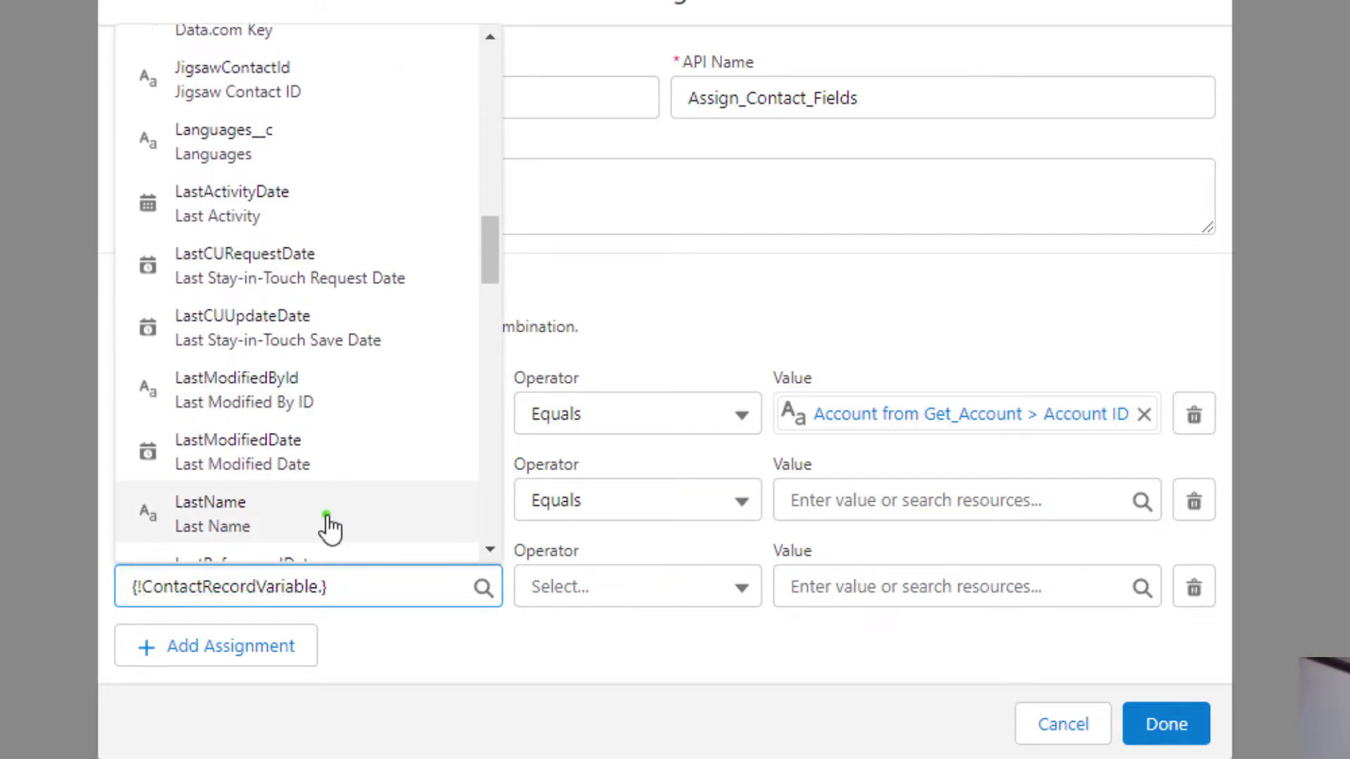
{"action": "left_click", "coordinate": [326, 513]}
{"action": "left_click", "coordinate": [478, 652]}
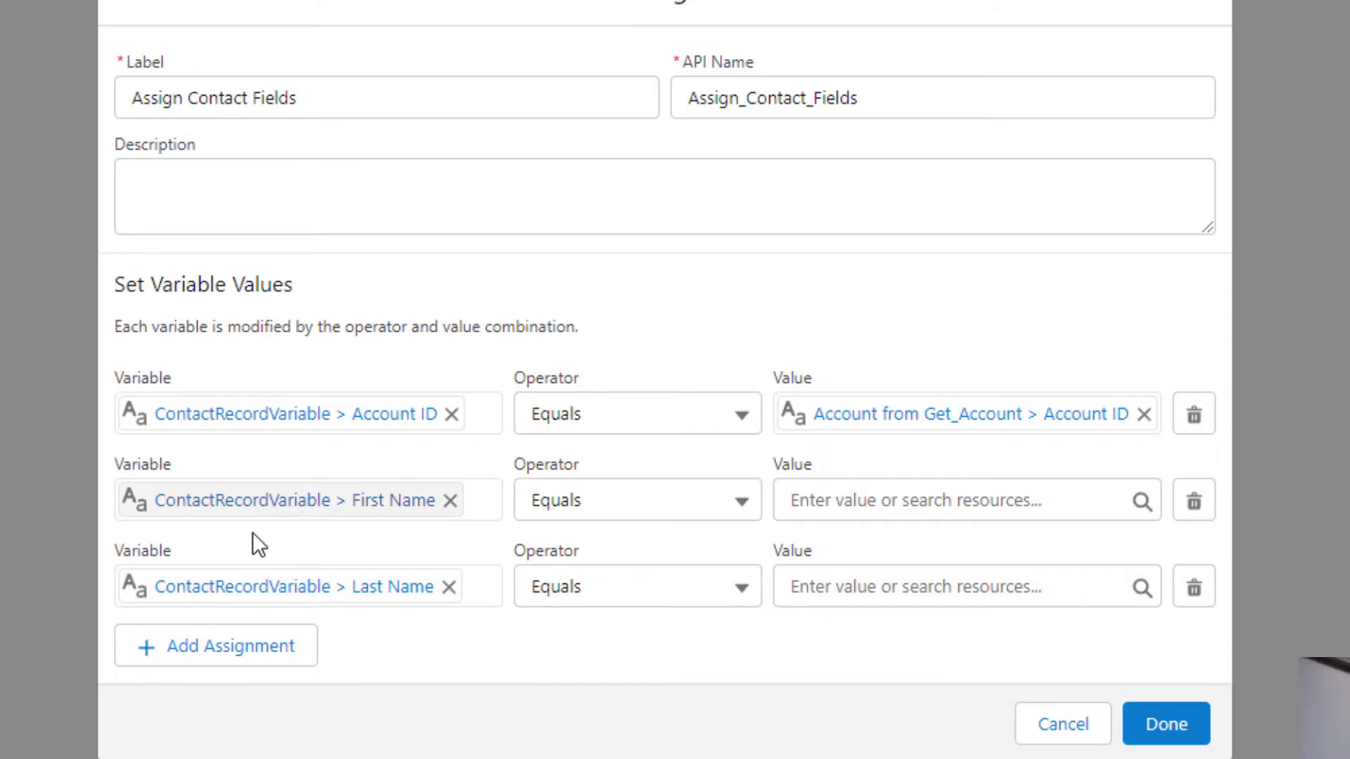
- Enter the contact's first and last names as the assignment values, and connect ScreenOne to the finished Assign Contact Fields element
{"action": "left_click", "coordinate": [866, 501]}
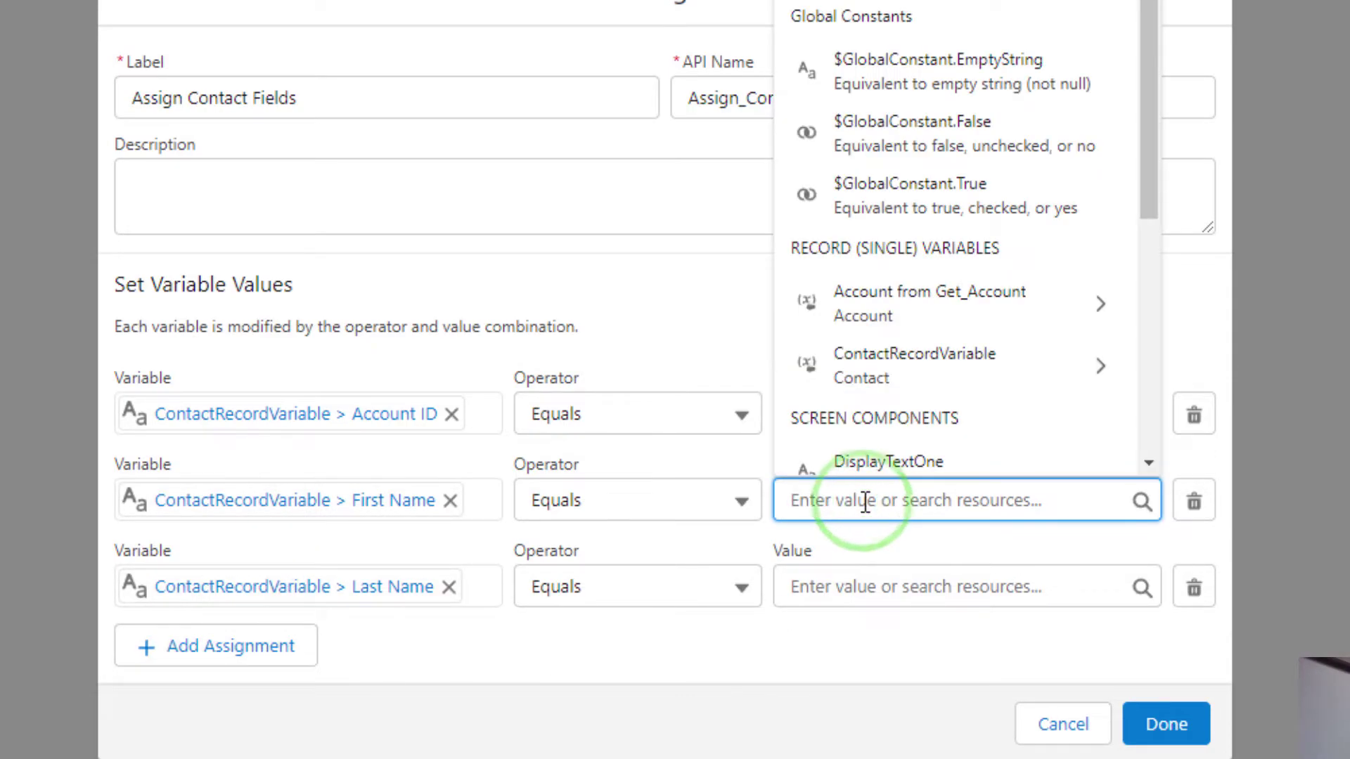
{"action": "type", "text": "Bob"}
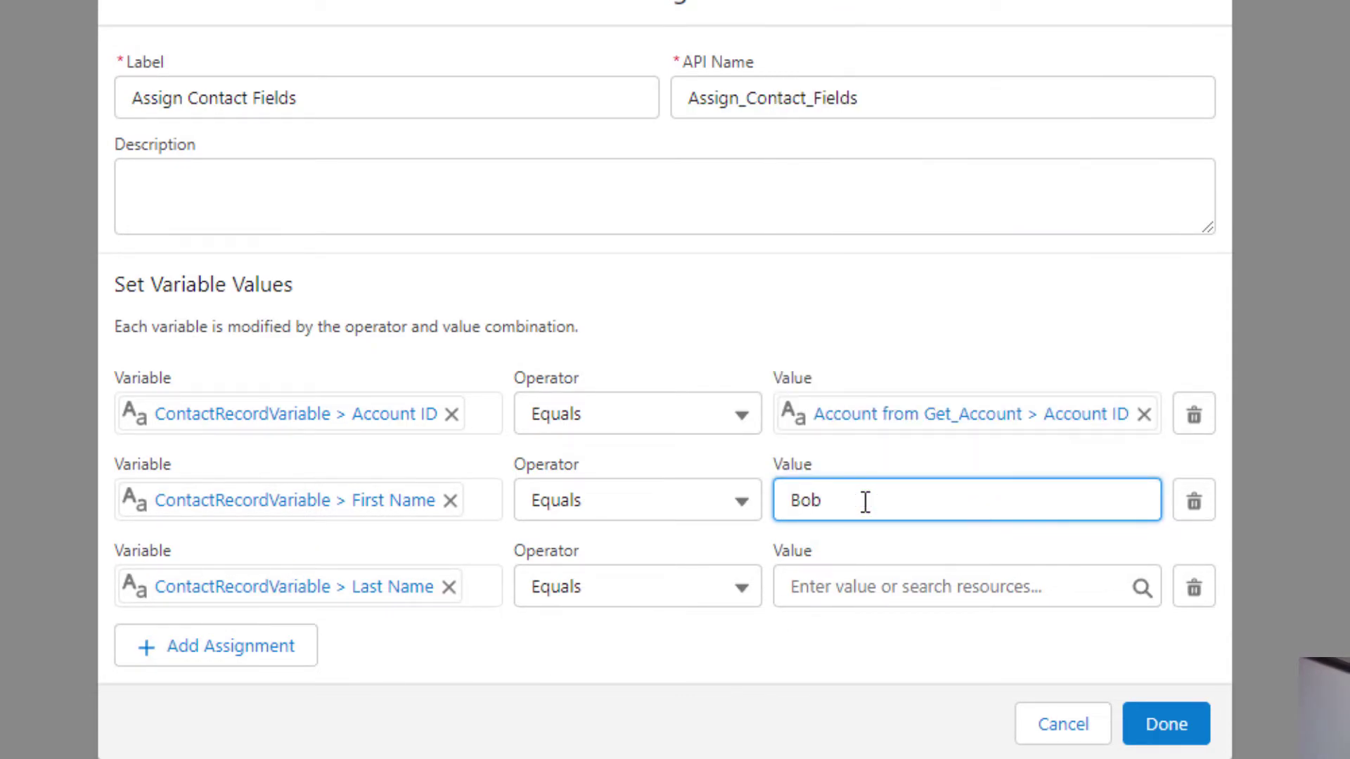
{"action": "left_click", "coordinate": [842, 595]}
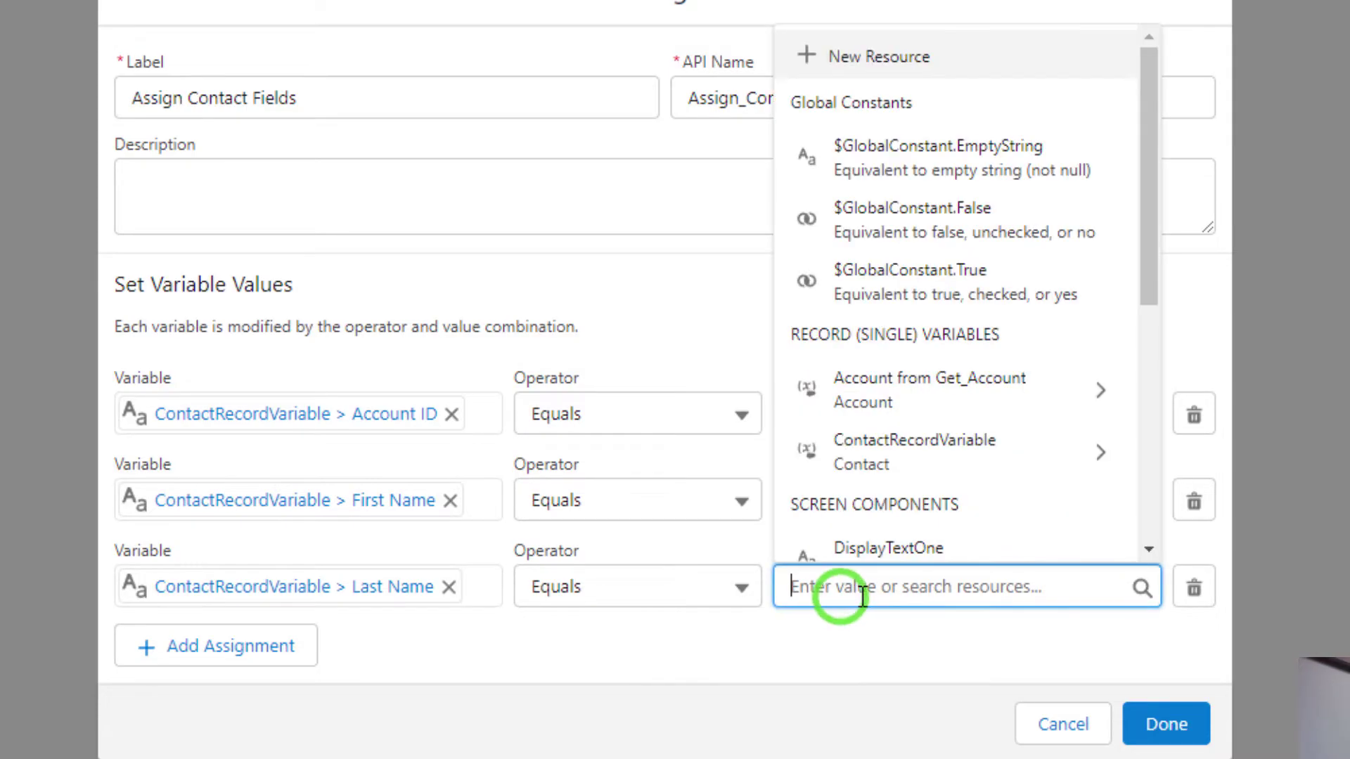
{"action": "type", "text": "Apples"}
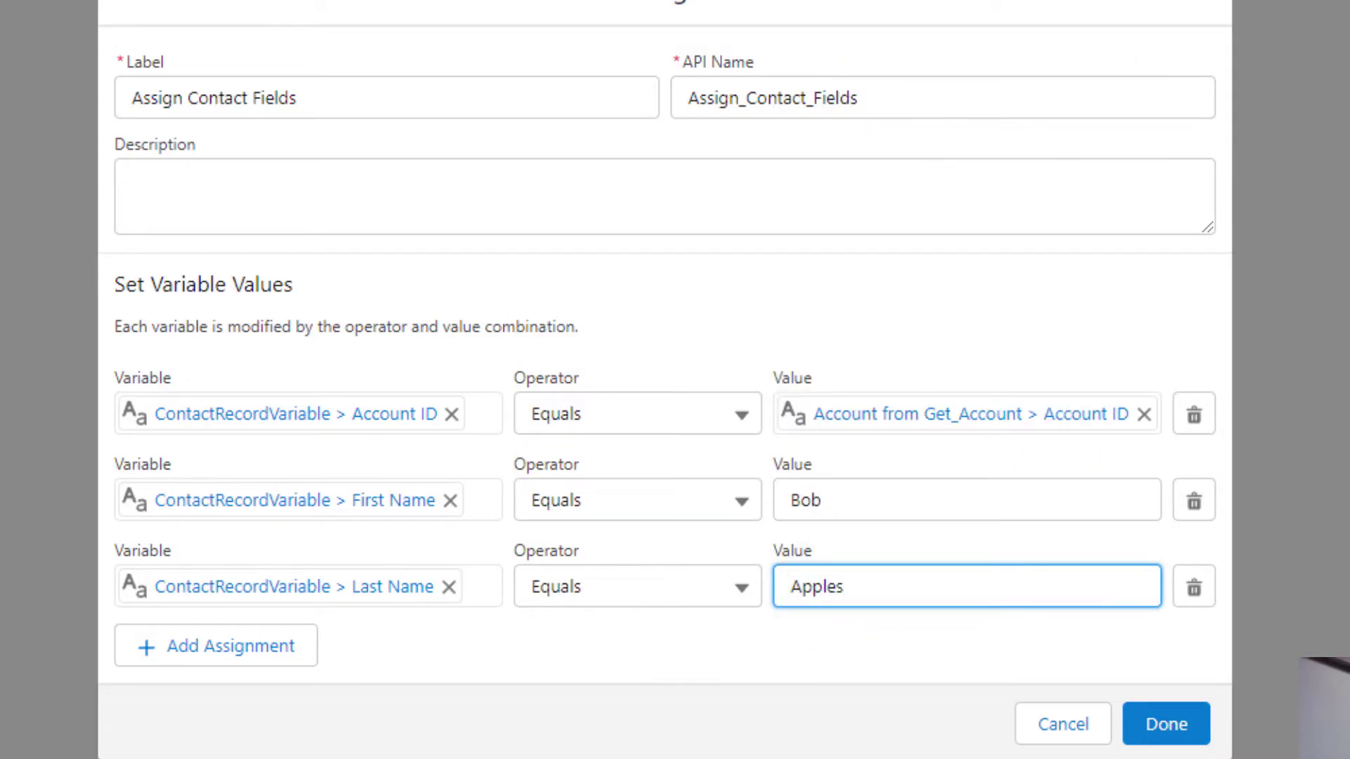
{"action": "left_click", "coordinate": [707, 317]}
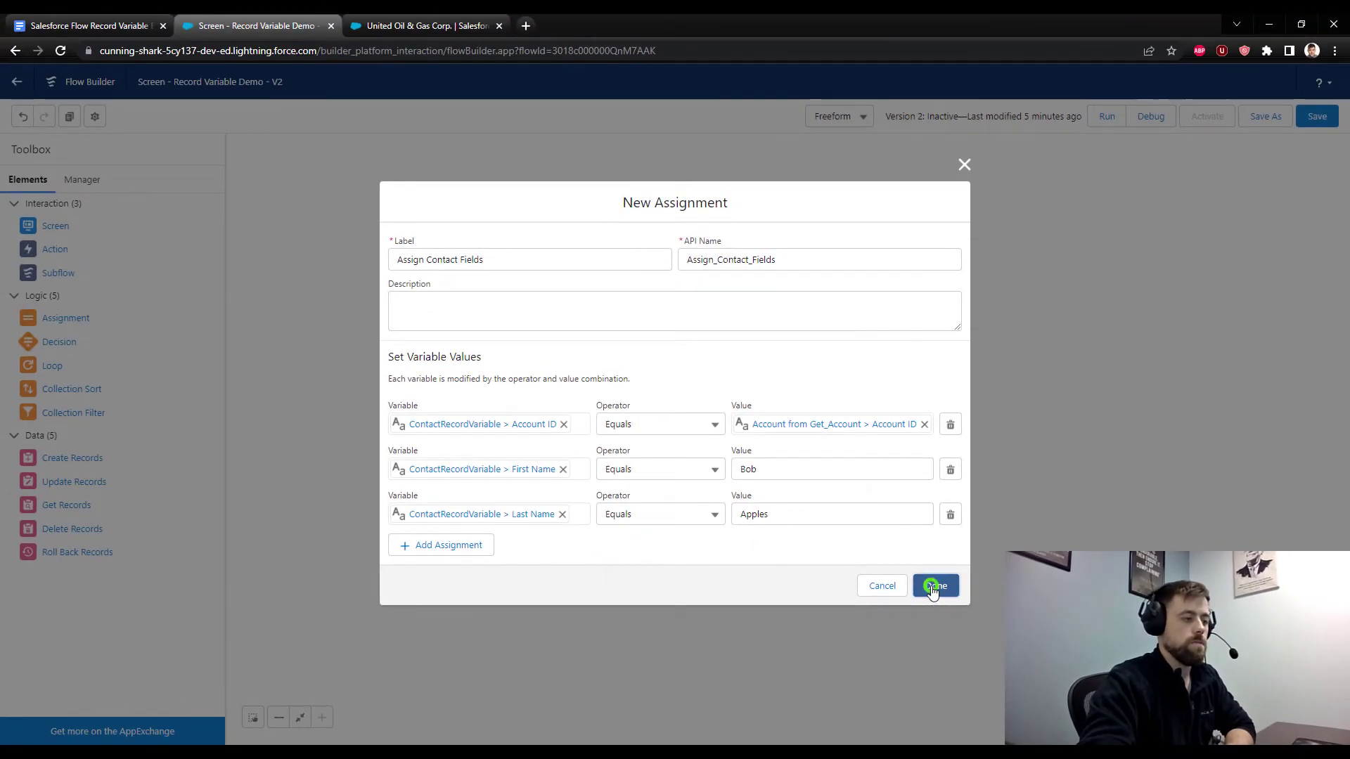
{"action": "left_click", "coordinate": [932, 587]}
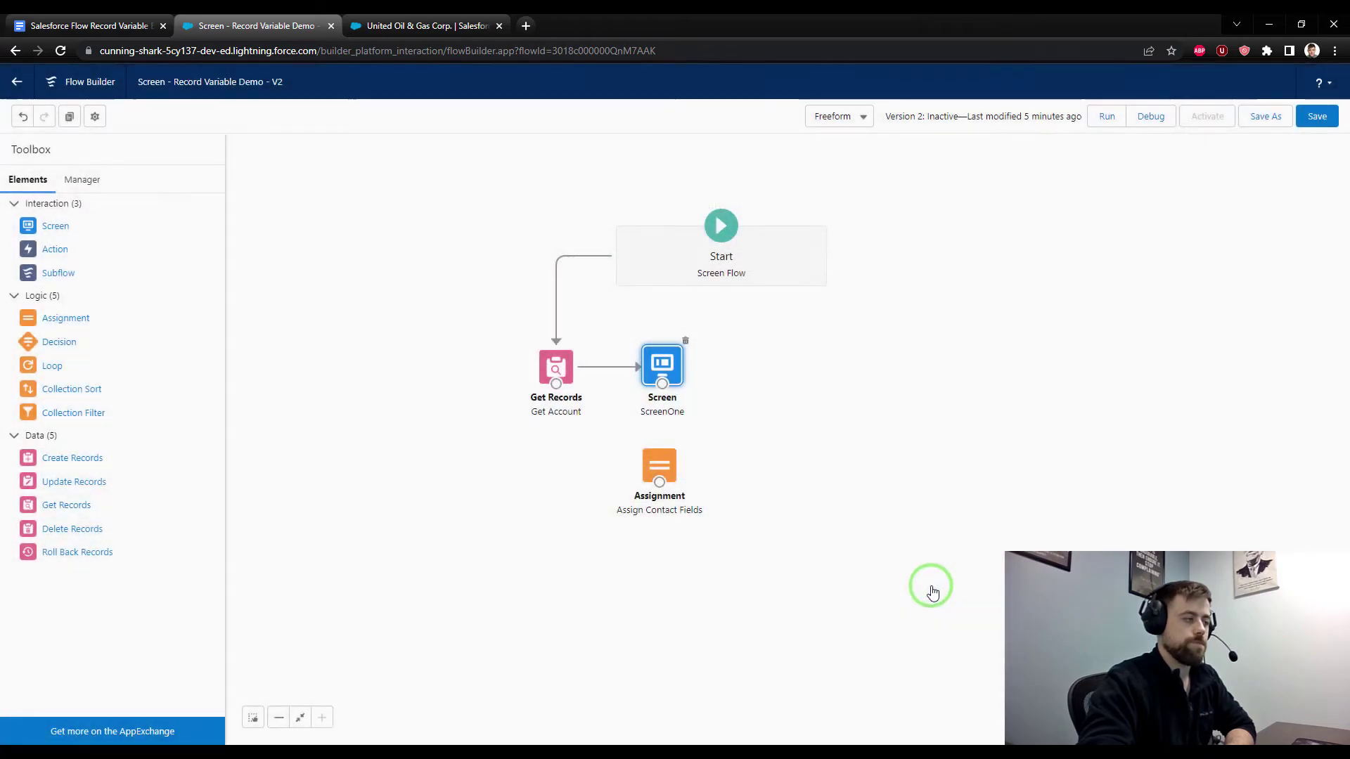
{"action": "left_click_drag", "start_coordinate": [662, 384], "coordinate": [663, 476]}
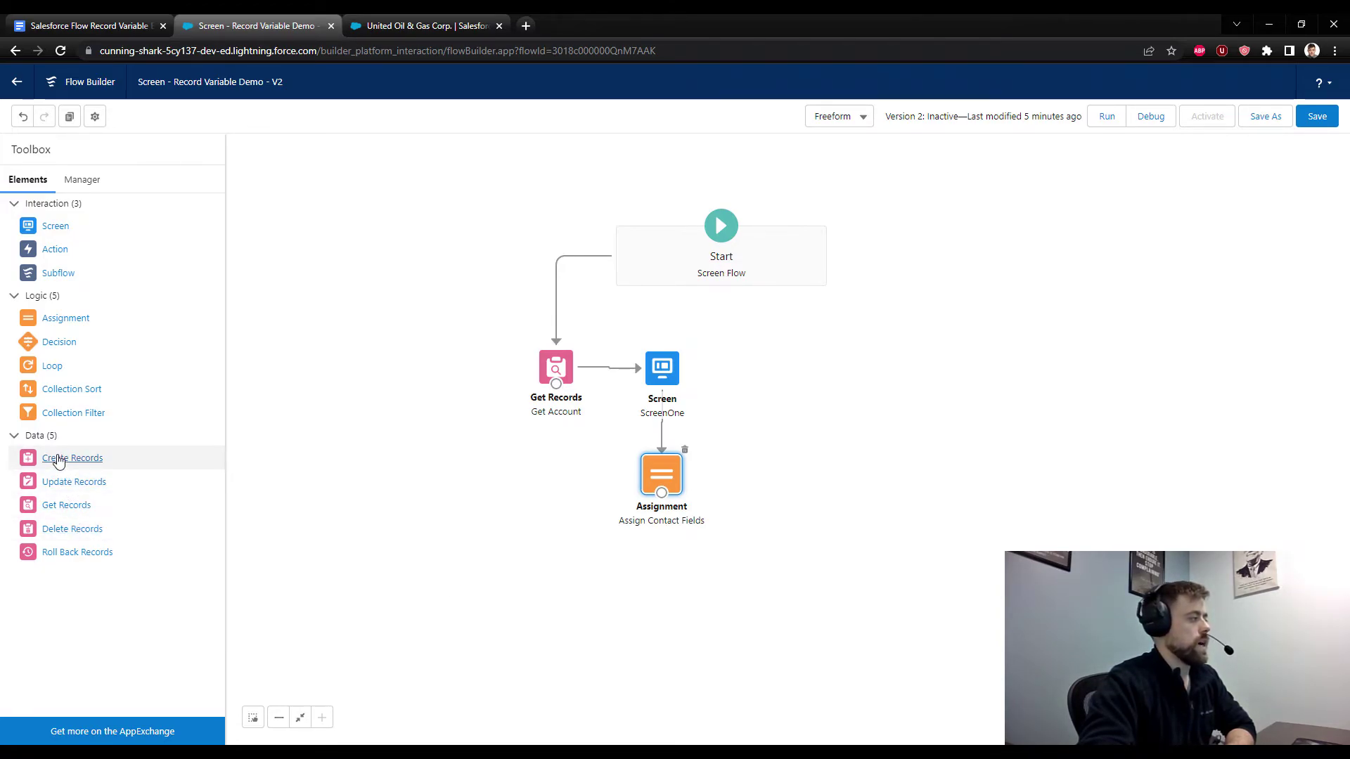
- Add a Create Records element labelled "Create Contact" below Assign Contact Fields, using all values from ContactRecordVariable for one record
{"action": "left_click_drag", "start_coordinate": [59, 460], "coordinate": [650, 552]}
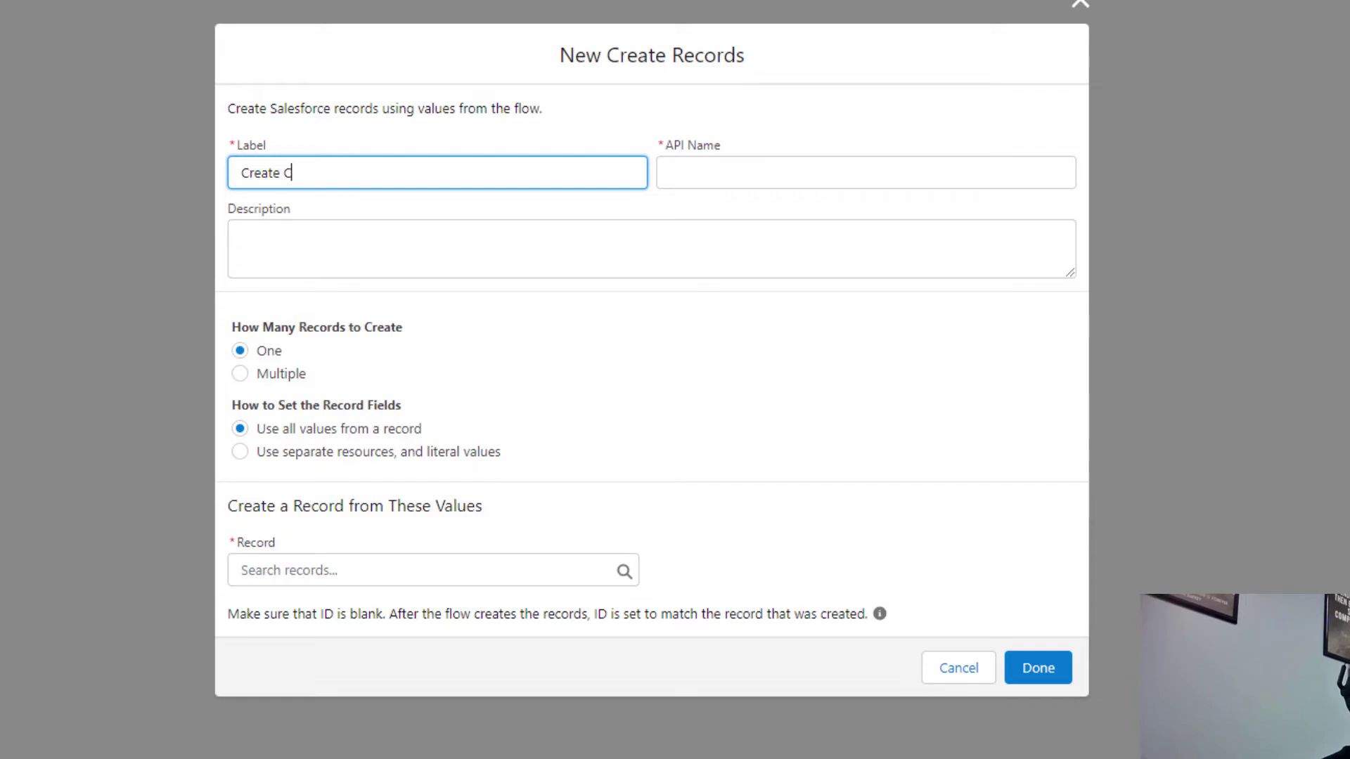
{"action": "left_click", "coordinate": [735, 381]}
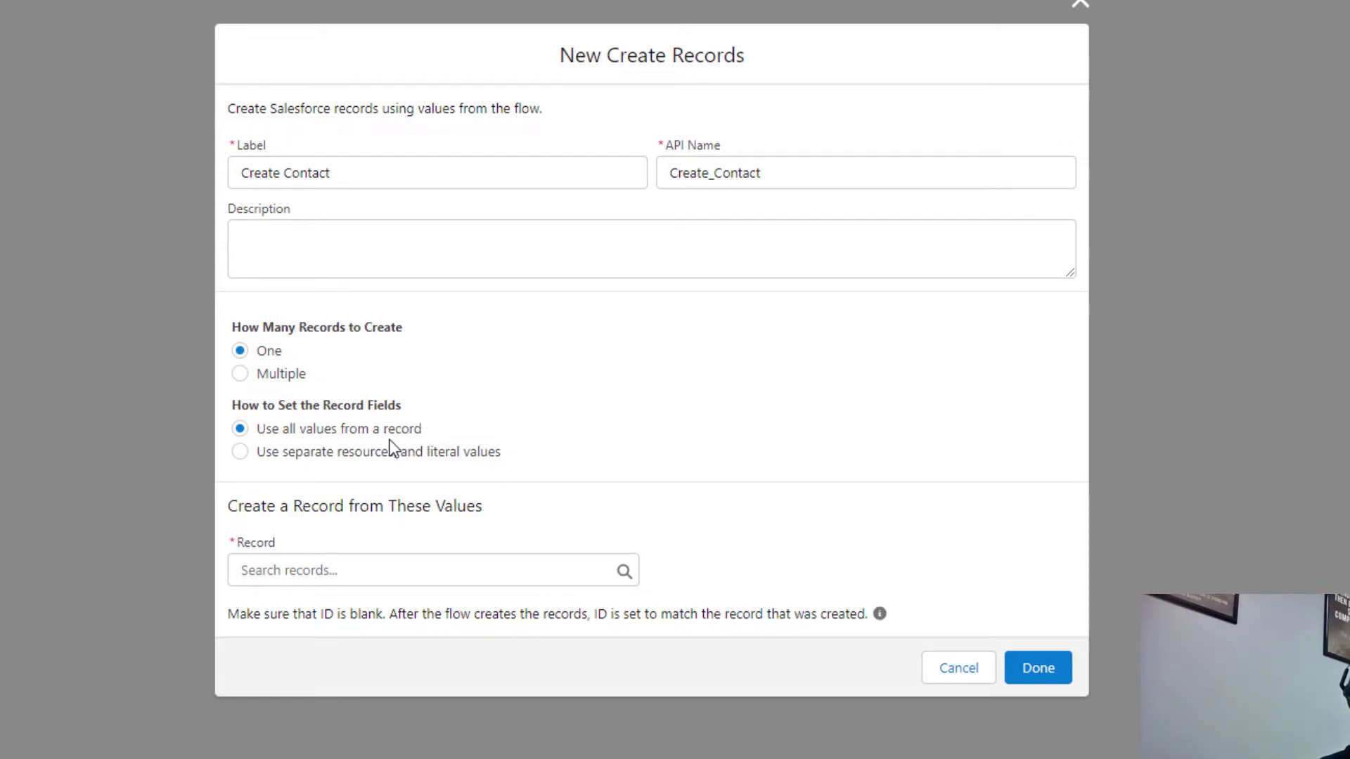
{"action": "left_click", "coordinate": [364, 569]}
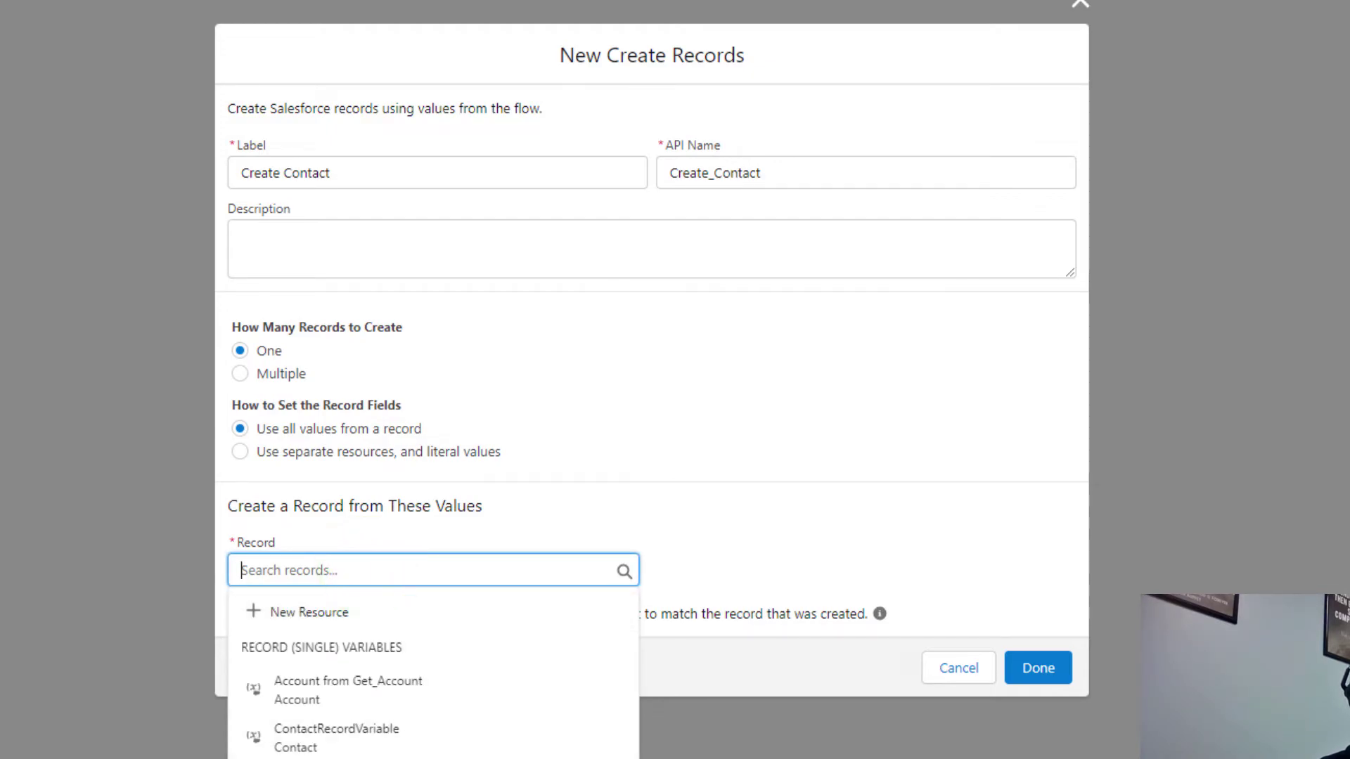
{"action": "left_click", "coordinate": [520, 745]}
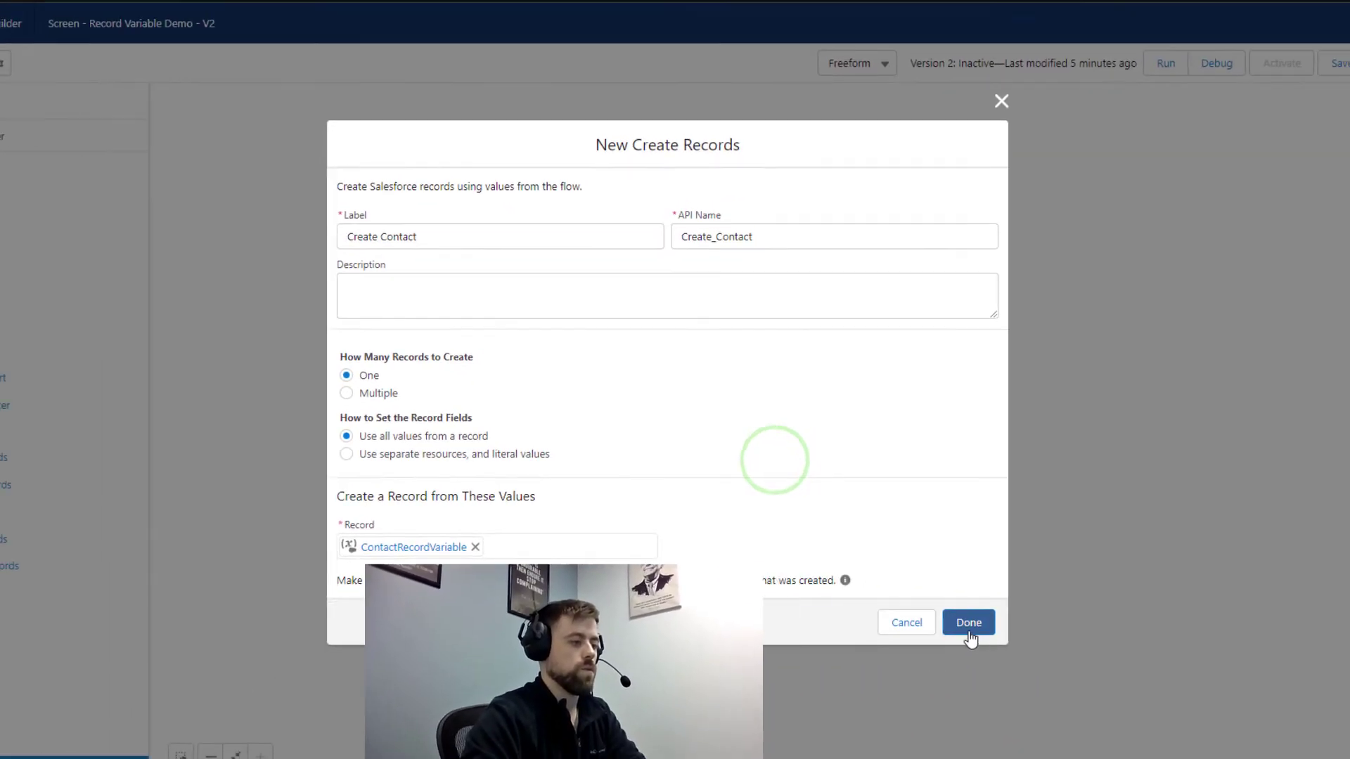
{"action": "left_click", "coordinate": [1033, 667]}
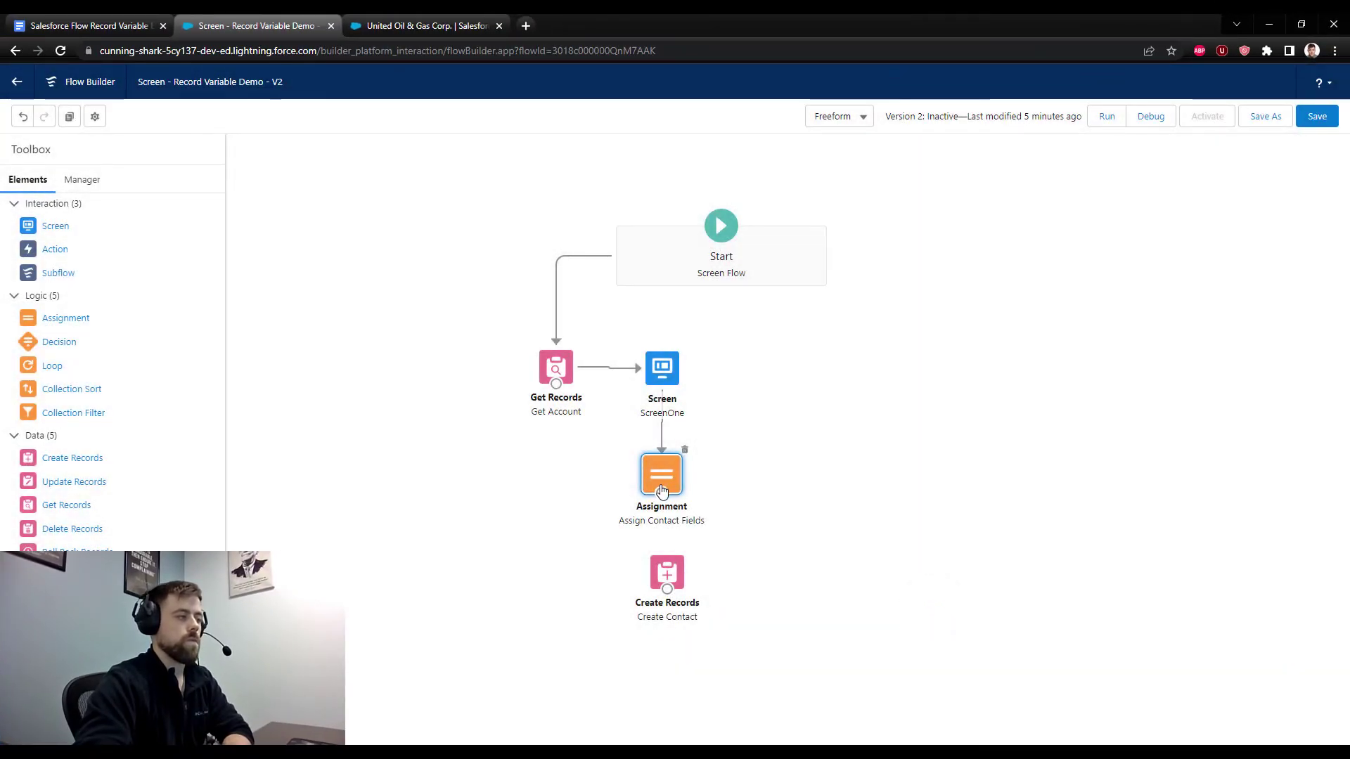
- Connect Assign Contact Fields to the Create Contact element, and review the record settings of Create Contact
{"action": "left_click_drag", "start_coordinate": [661, 494], "coordinate": [654, 610]}
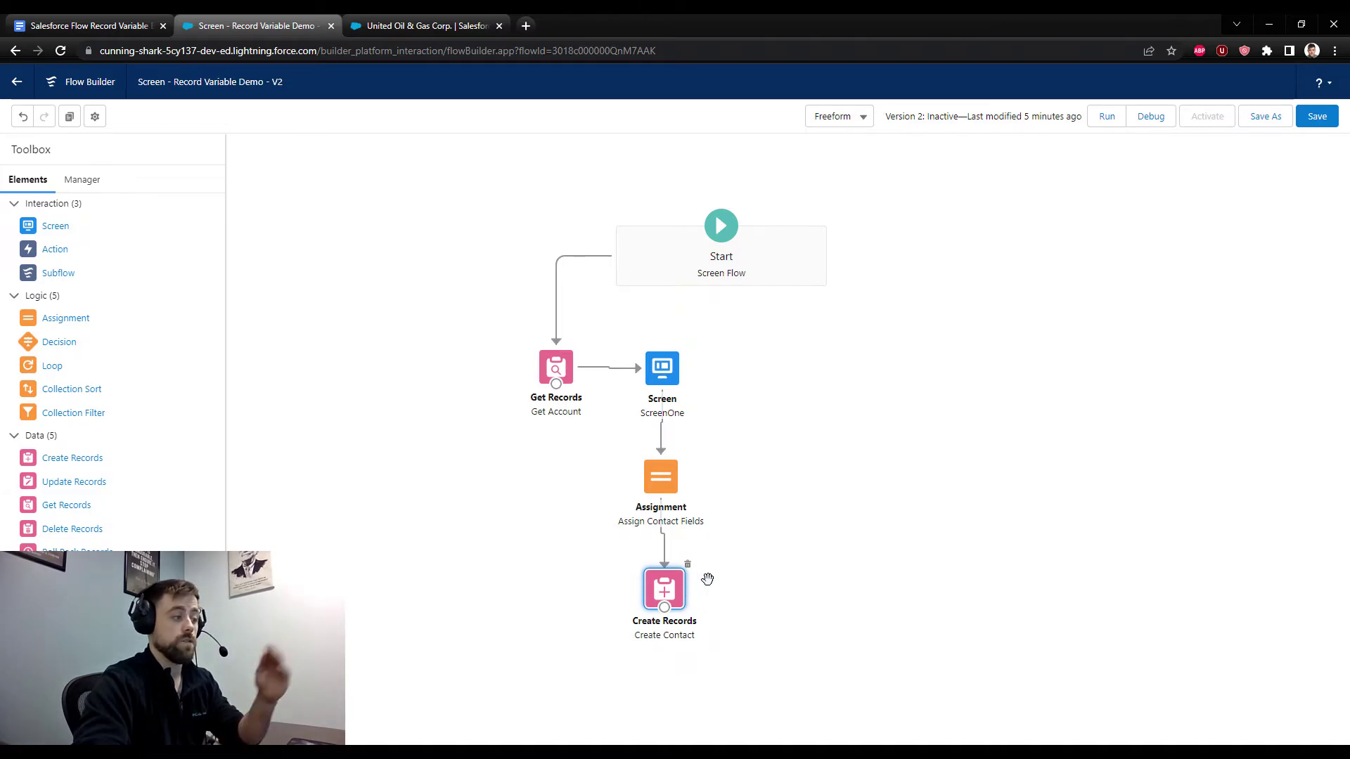
{"action": "double_click", "coordinate": [665, 595]}
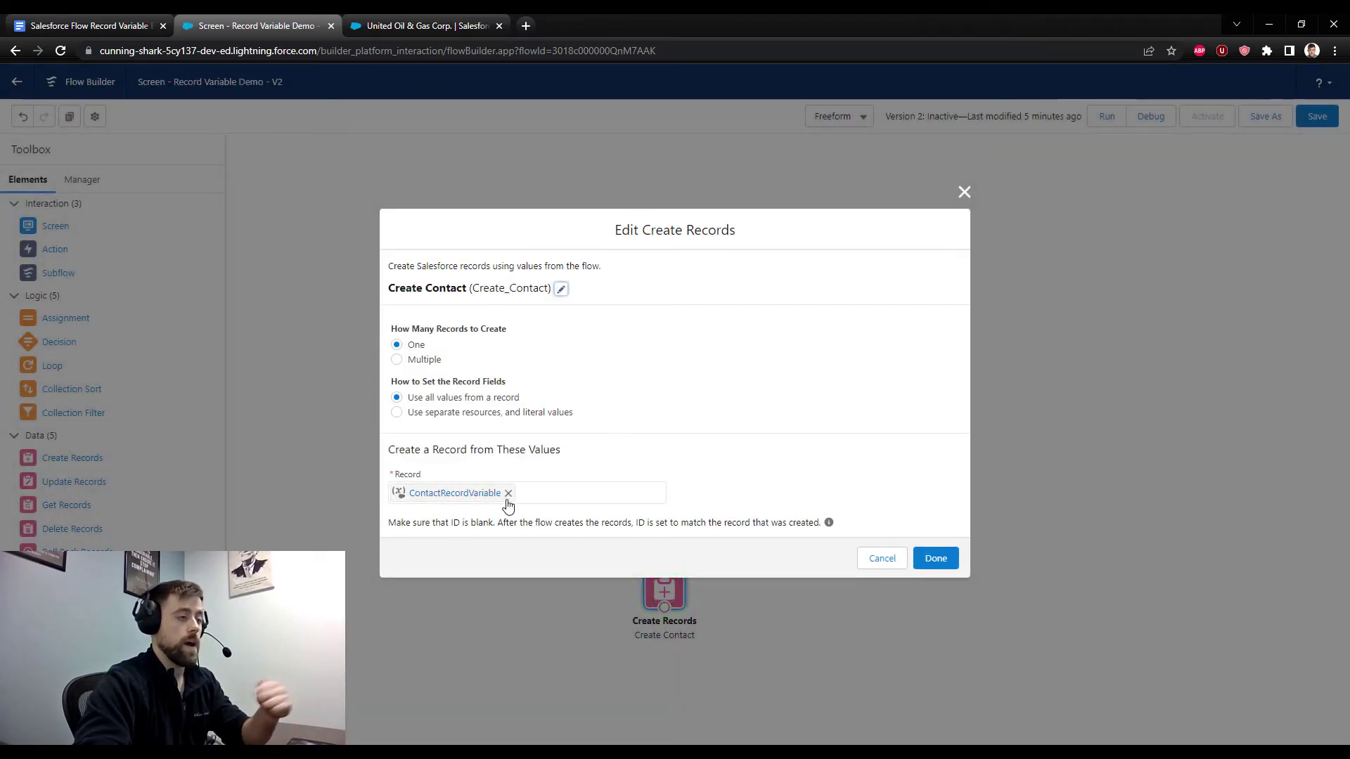
{"action": "left_click", "coordinate": [935, 567]}
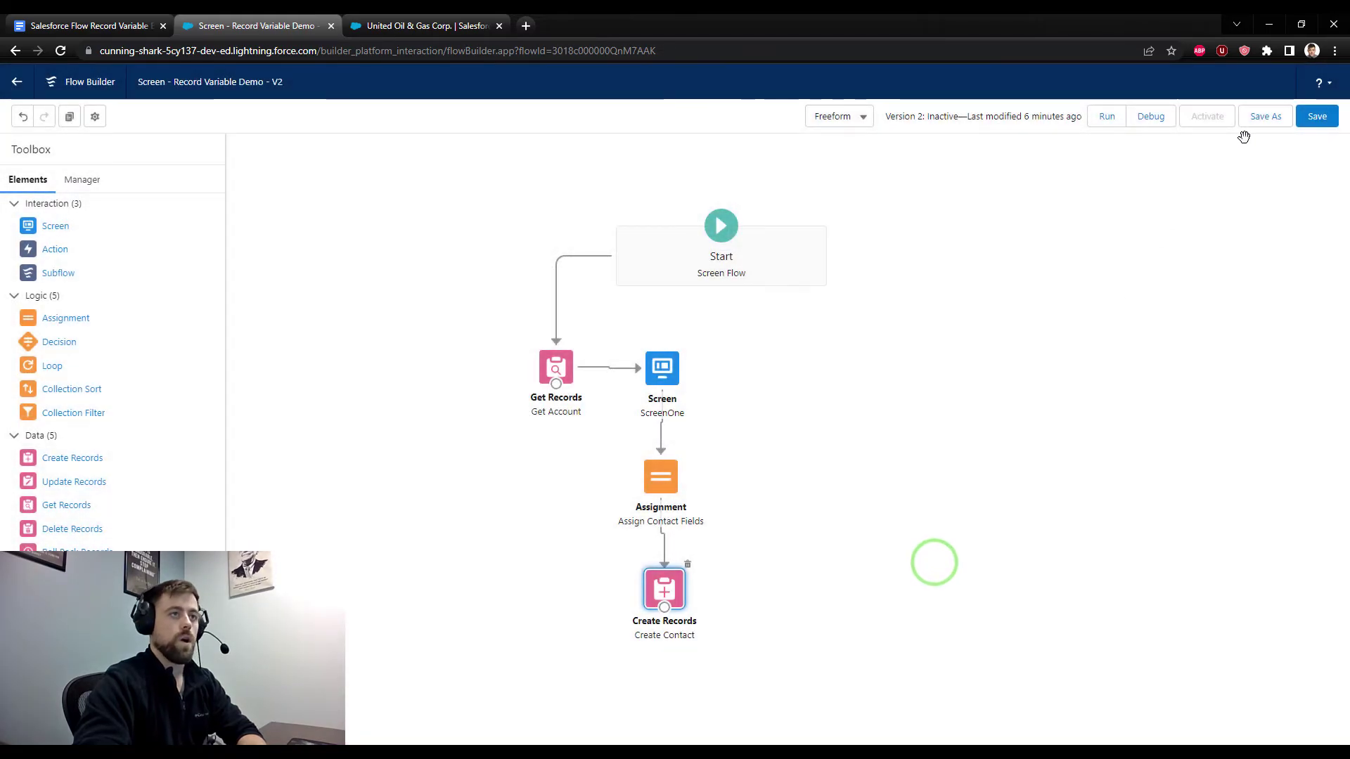
- Save the flow, and copy the United Oil & Gas Corp. account's record ID from its page address
{"action": "left_click", "coordinate": [1328, 115]}
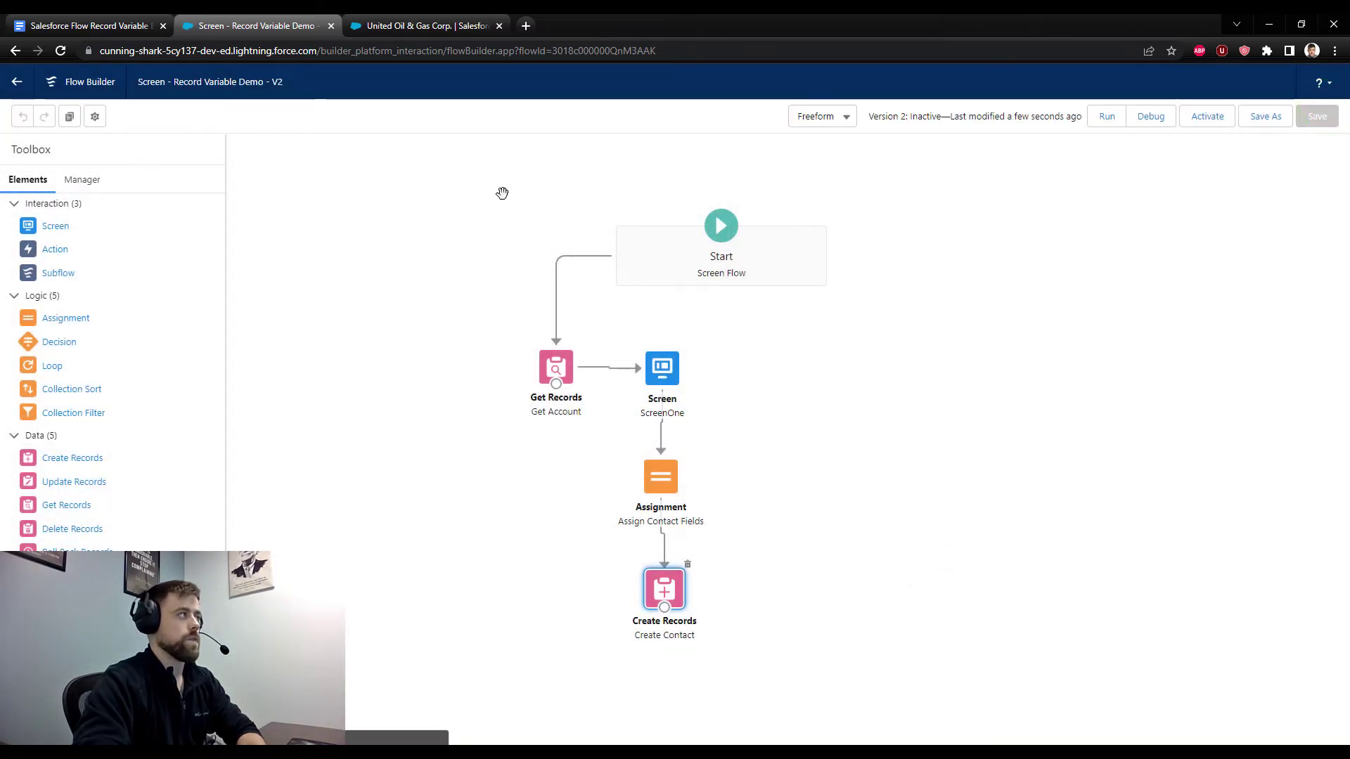
{"action": "left_click", "coordinate": [408, 25]}
{"action": "double_click", "coordinate": [504, 50]}
{"action": "key", "text": "ctrl+c"}
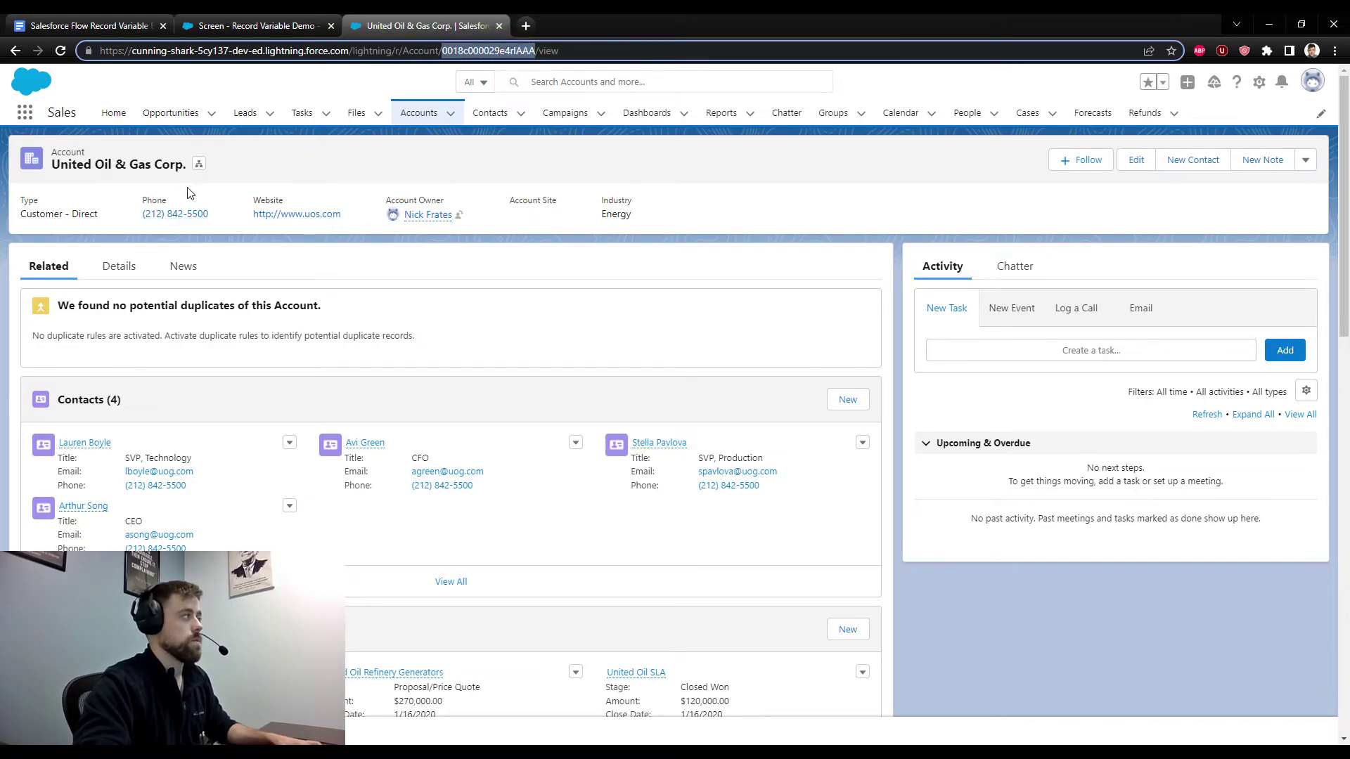
- Review the display text in ScreenOne, the assignments in Assign Contact Fields, and the United Oil & Gas Corp. account's related contacts
{"action": "left_click", "coordinate": [295, 25]}
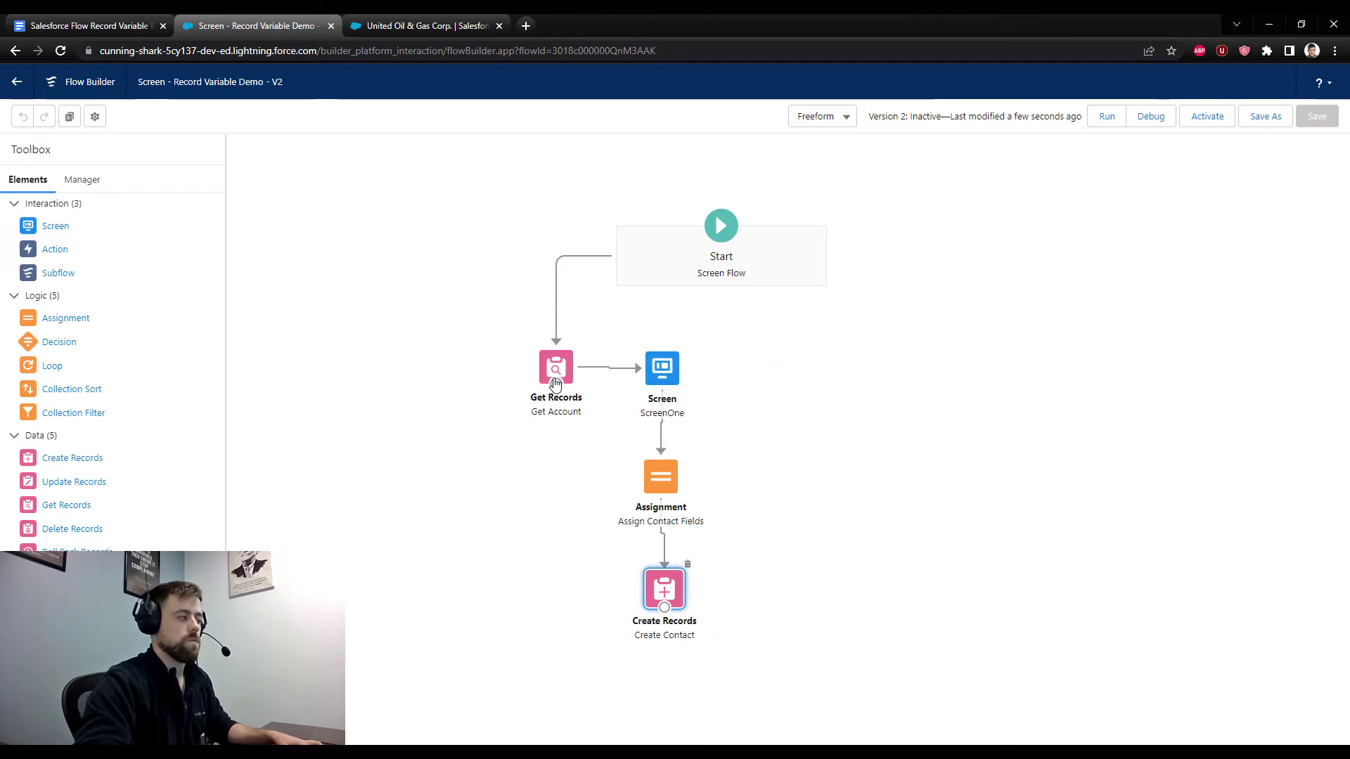
{"action": "double_click", "coordinate": [660, 369]}
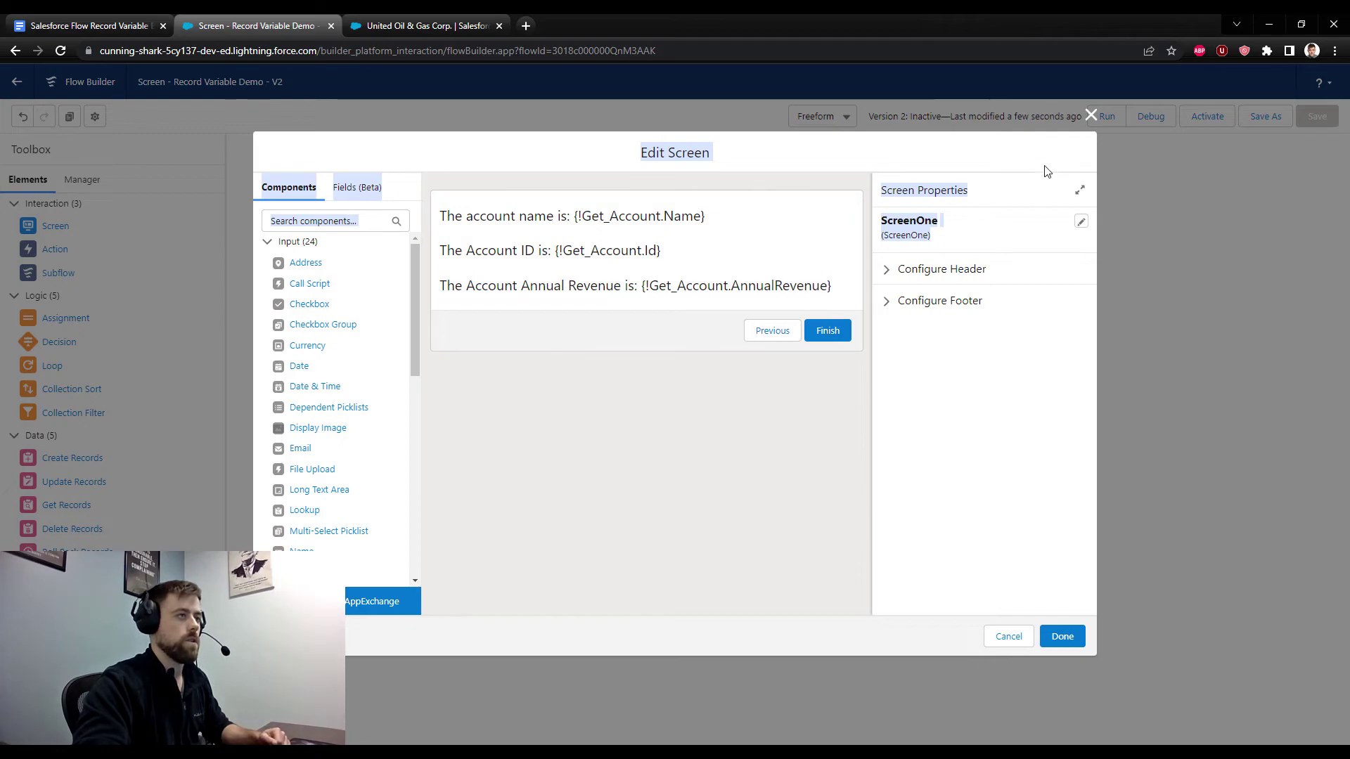
{"action": "left_click", "coordinate": [1090, 115]}
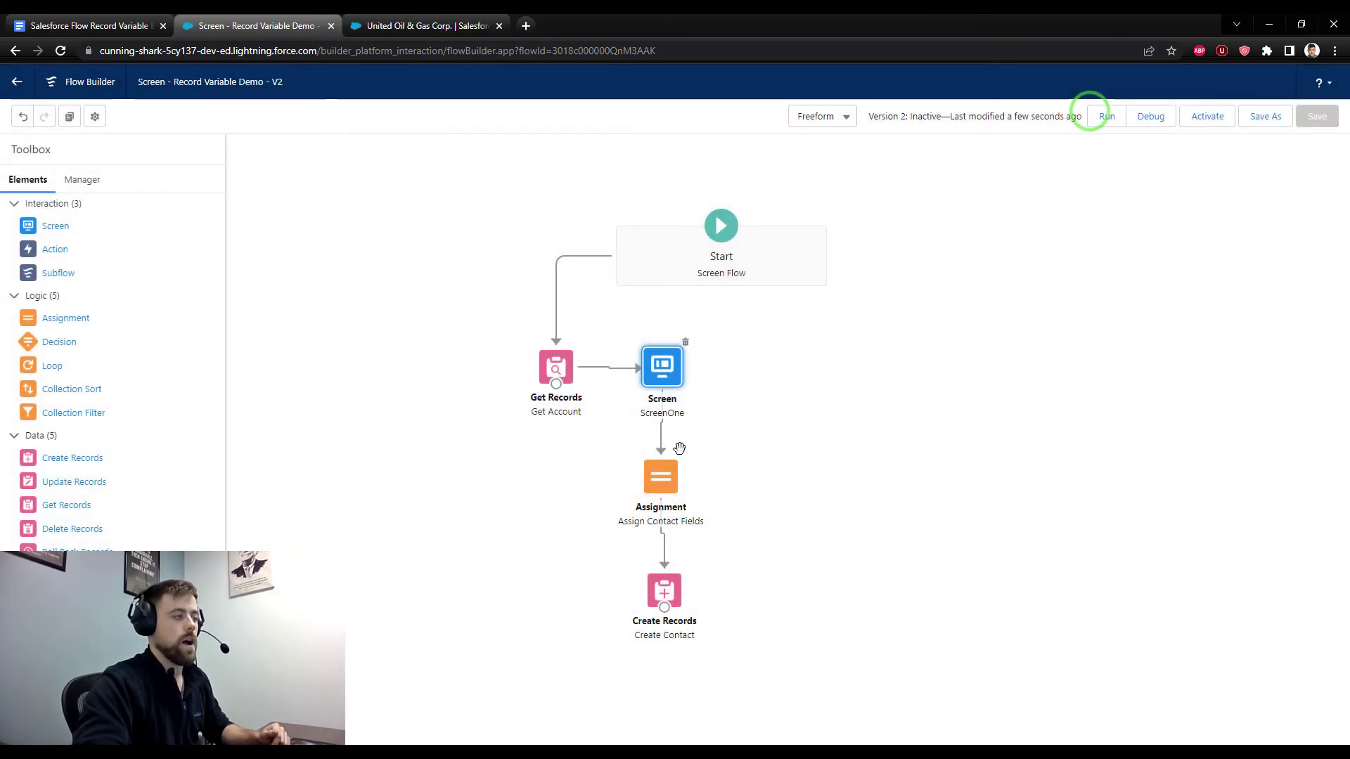
{"action": "double_click", "coordinate": [661, 477]}
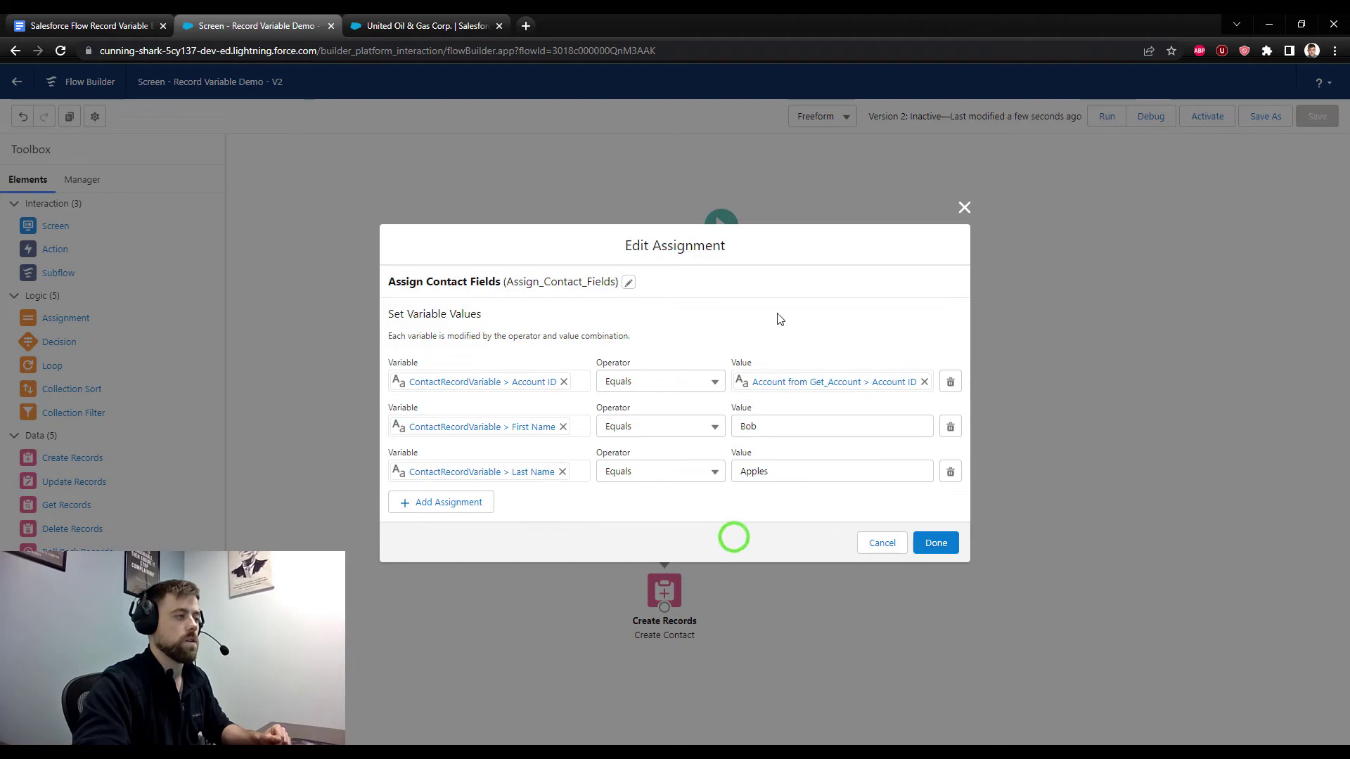
{"action": "left_click", "coordinate": [934, 545]}
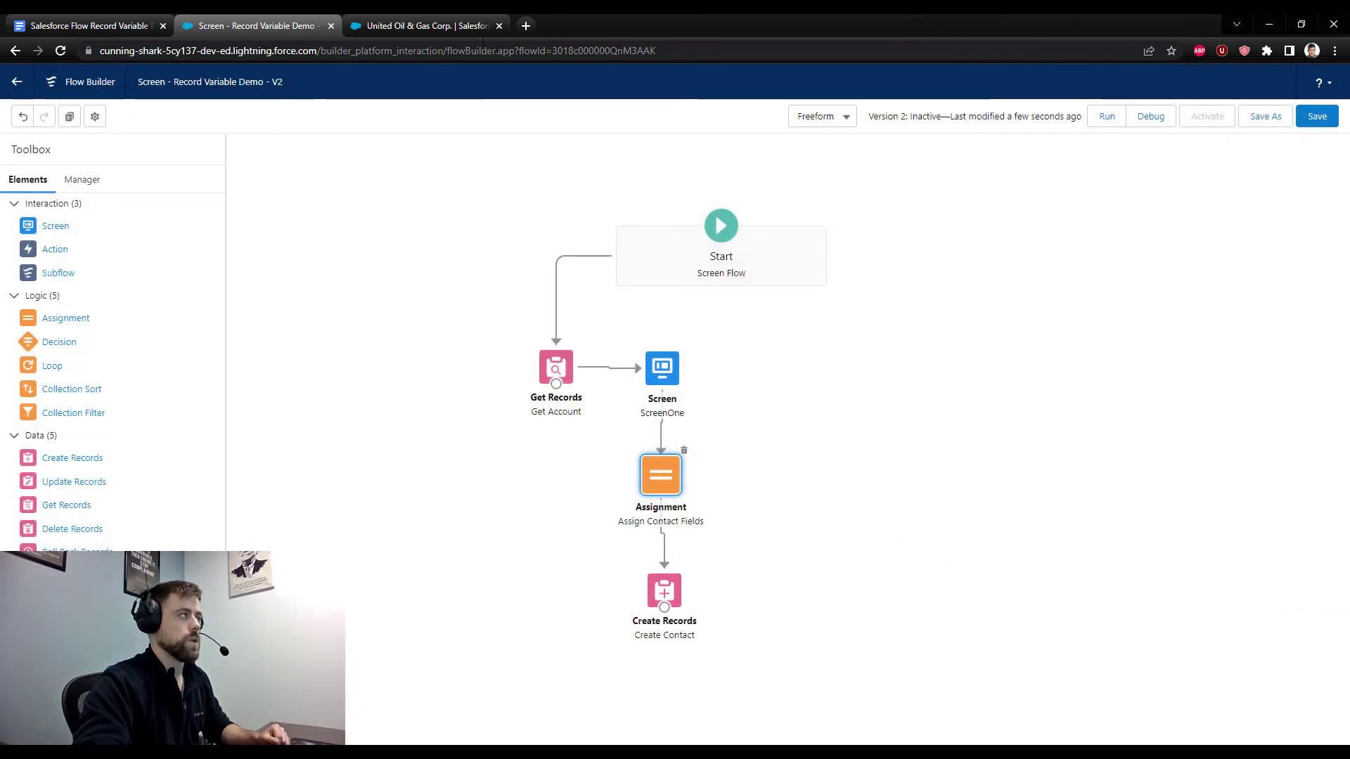
{"action": "left_click", "coordinate": [458, 21]}
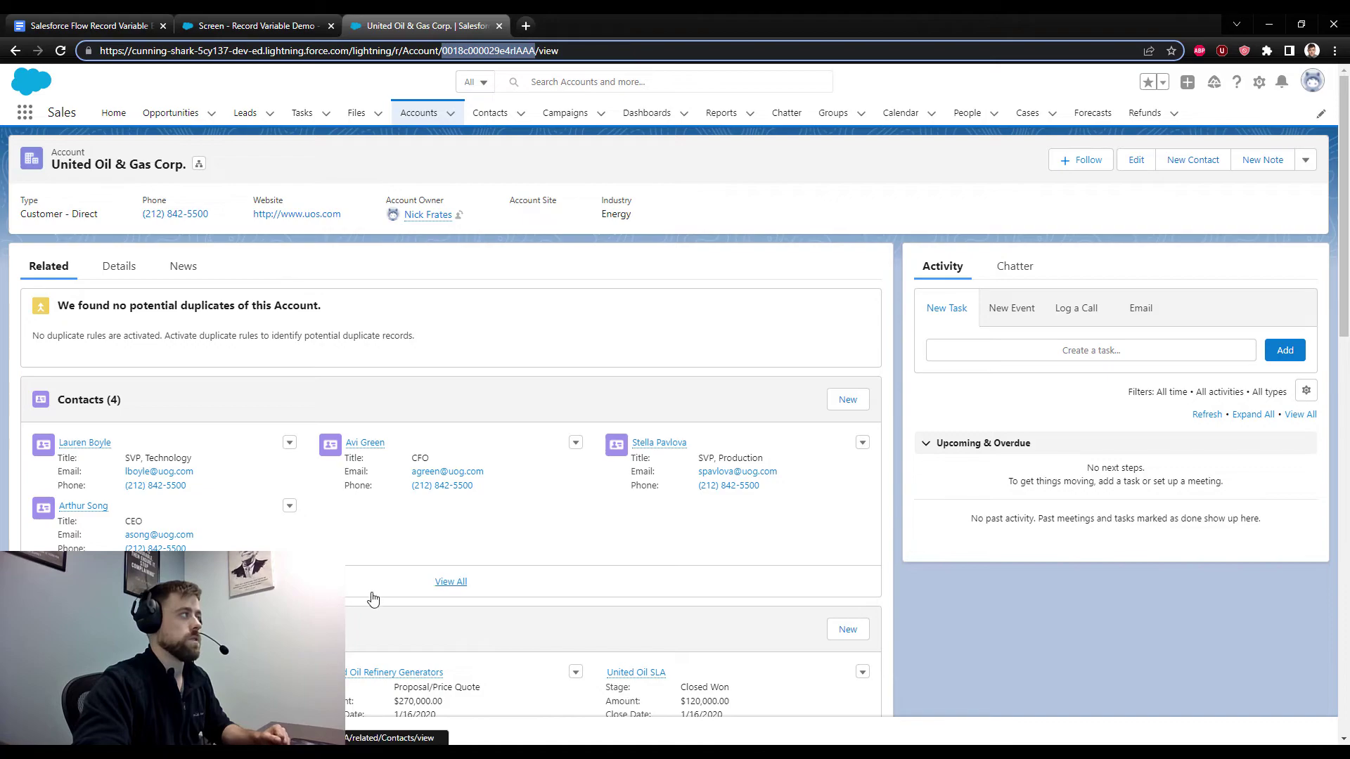
{"action": "left_click", "coordinate": [255, 26]}
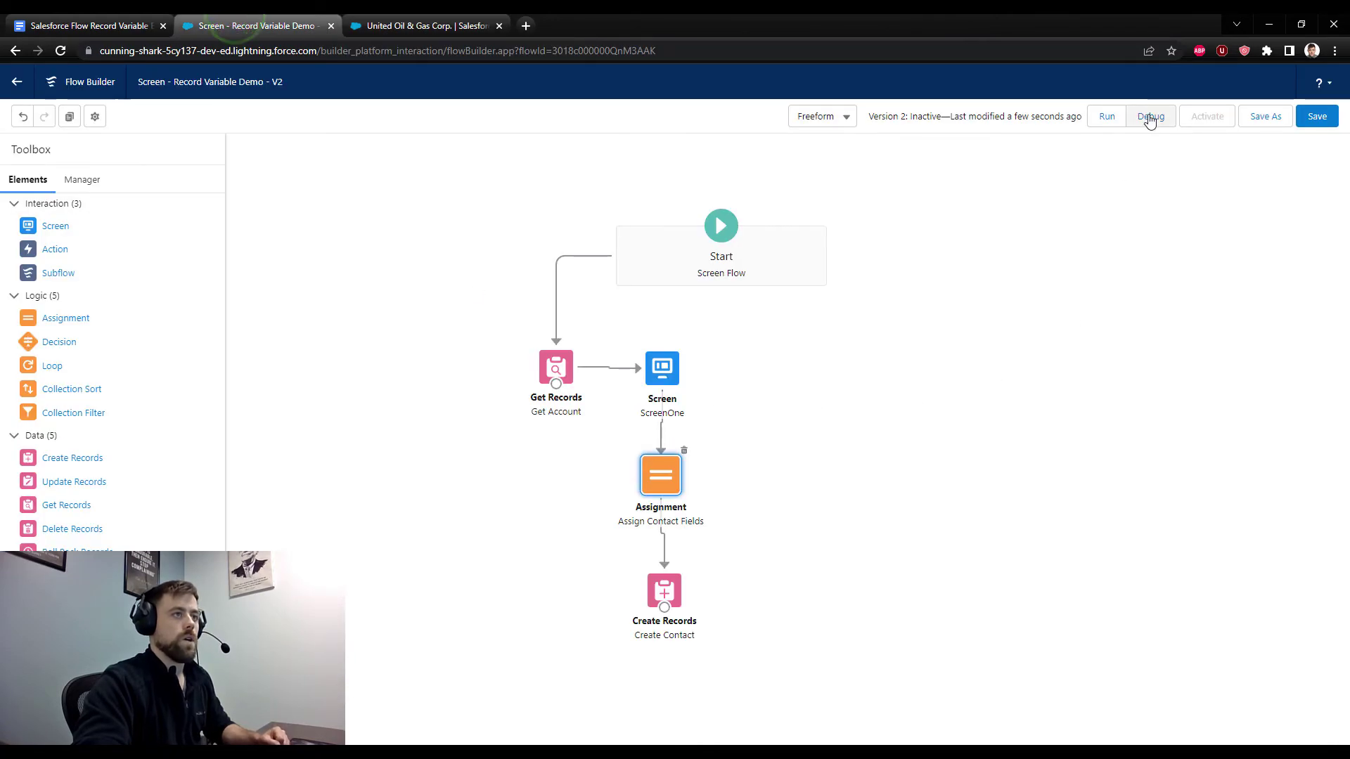
- Debug the flow with the copied account ID as the AccountId input, and advance past the account details screen to finish the run
{"action": "left_click", "coordinate": [1150, 118]}
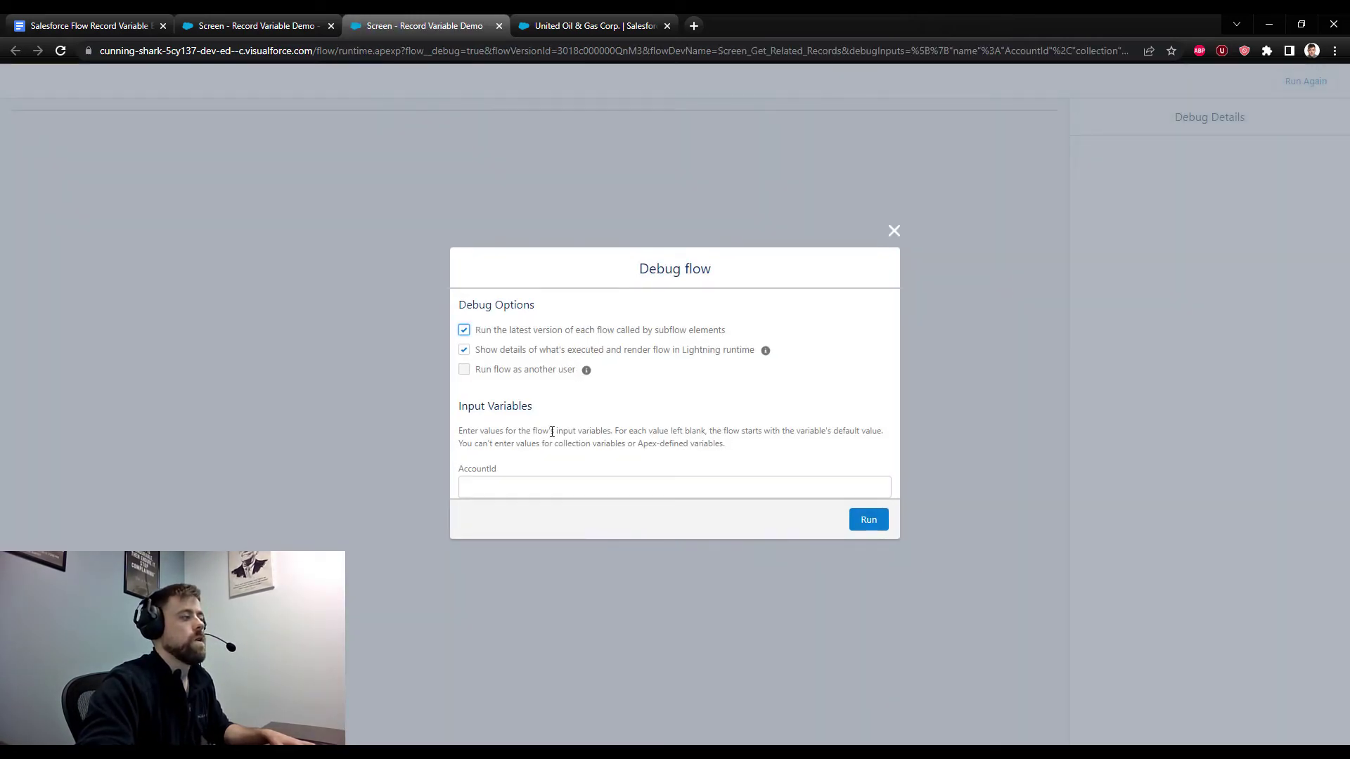
{"action": "left_click", "coordinate": [518, 487]}
{"action": "key", "text": "ctrl+v"}
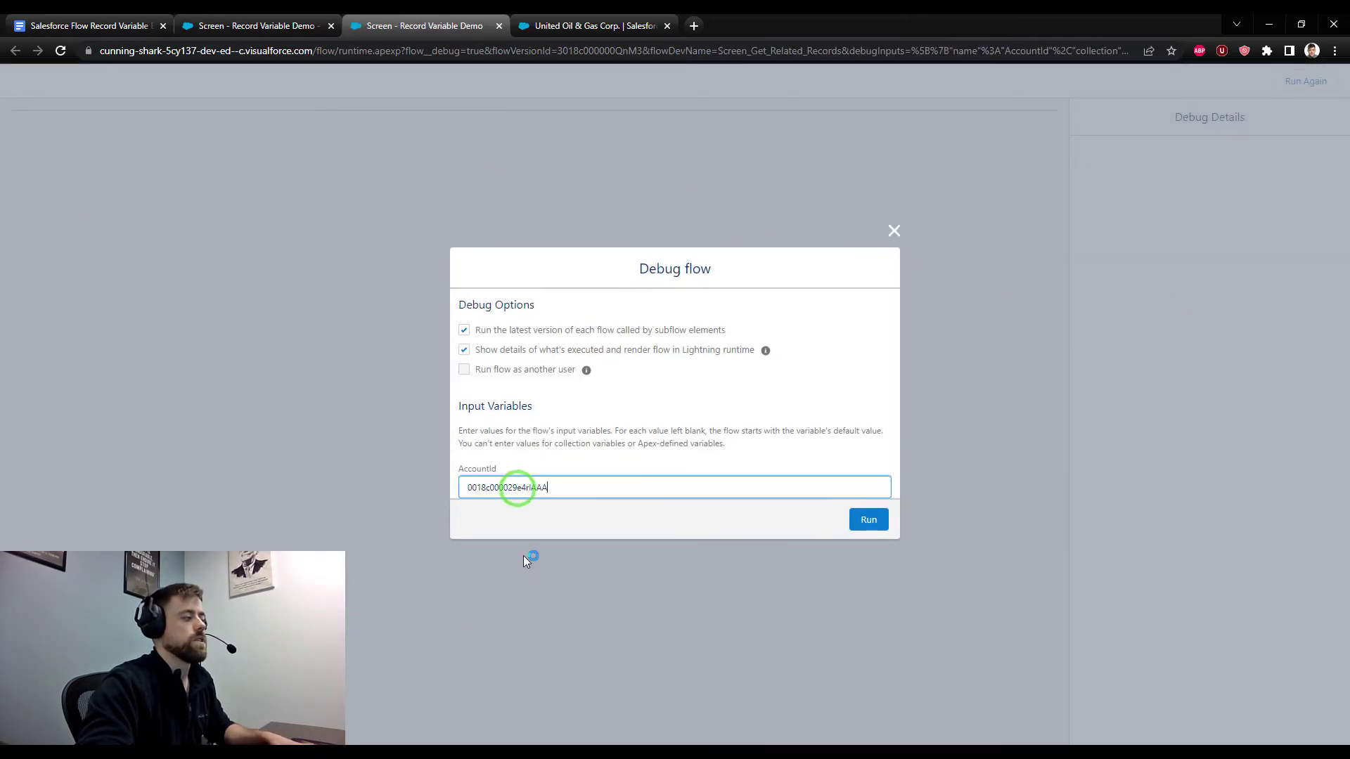
{"action": "left_click", "coordinate": [866, 523]}
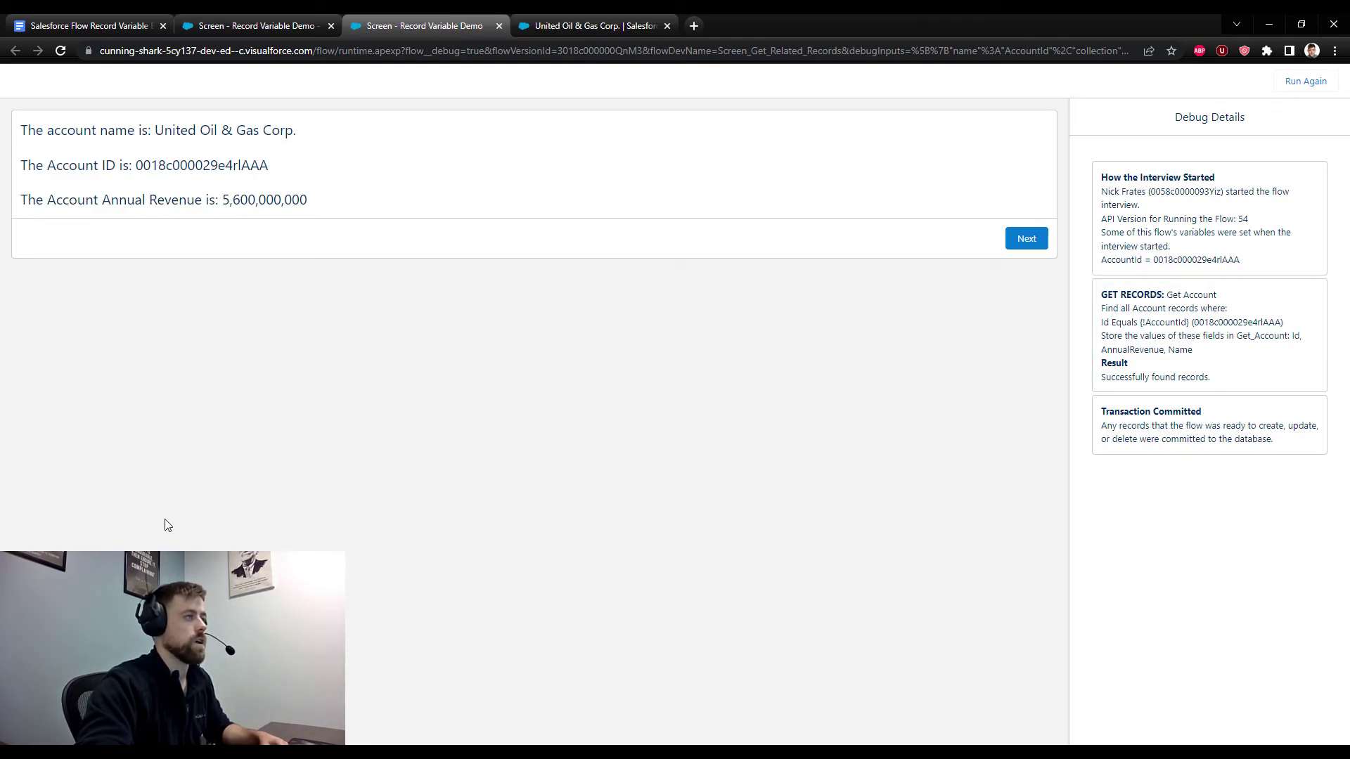
{"action": "left_click", "coordinate": [1038, 246]}
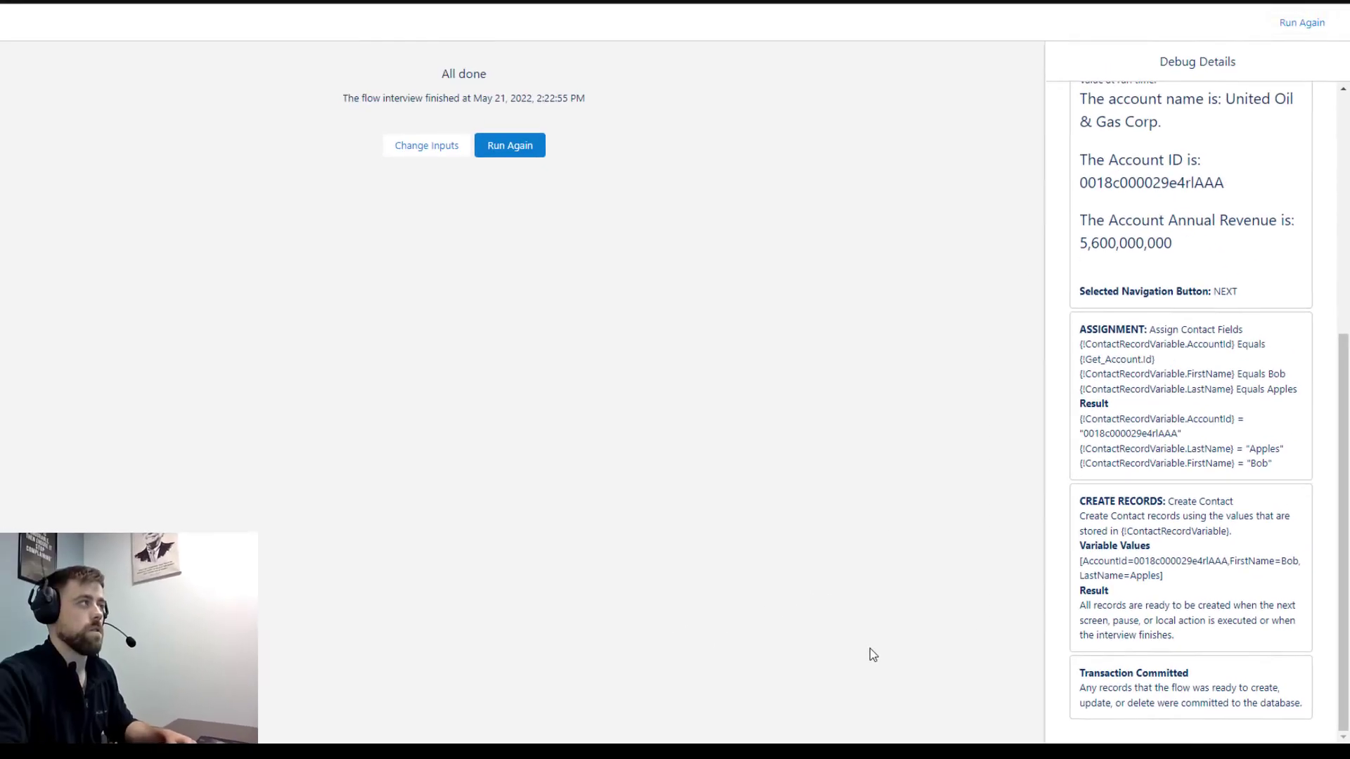
- Refresh the United Oil & Gas Corp. account page, and open the details of the contact created by the flow
{"action": "left_click", "coordinate": [614, 29]}
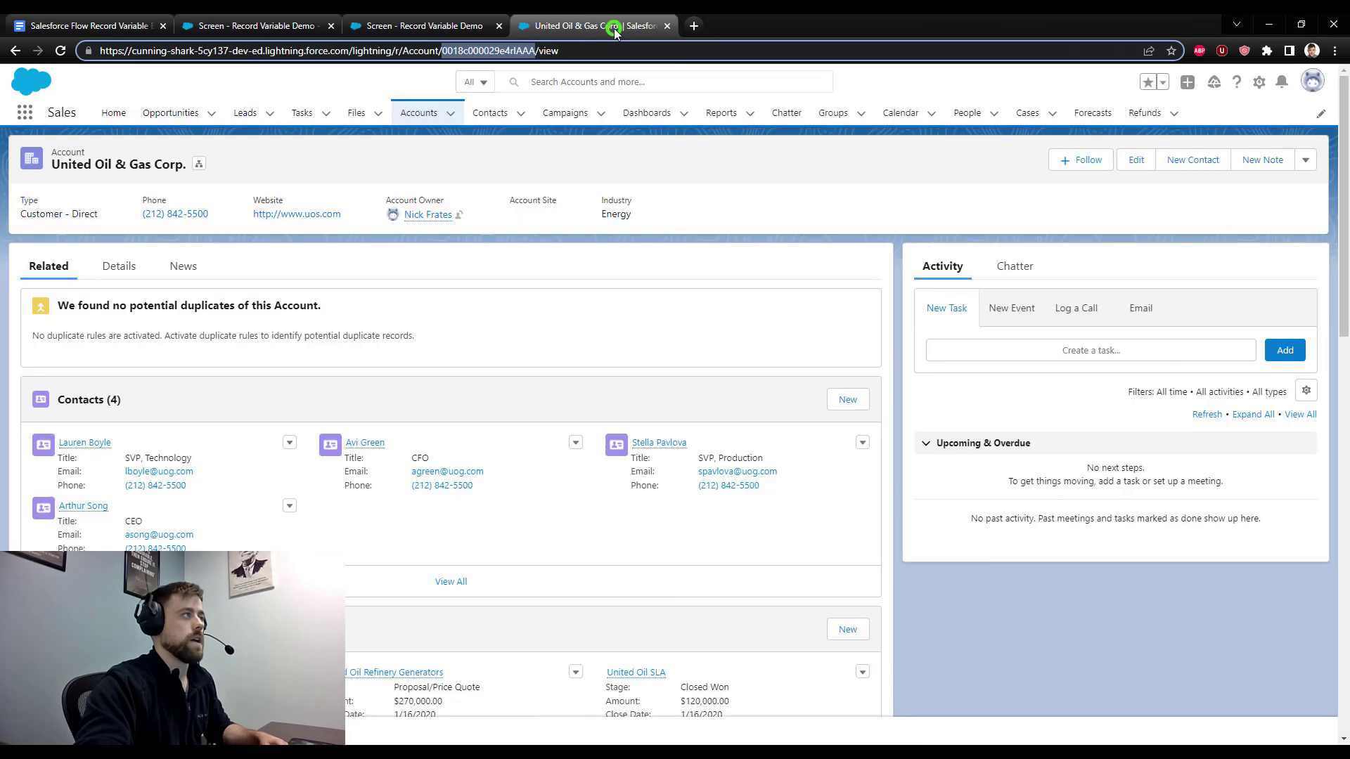
{"action": "left_click", "coordinate": [59, 51]}
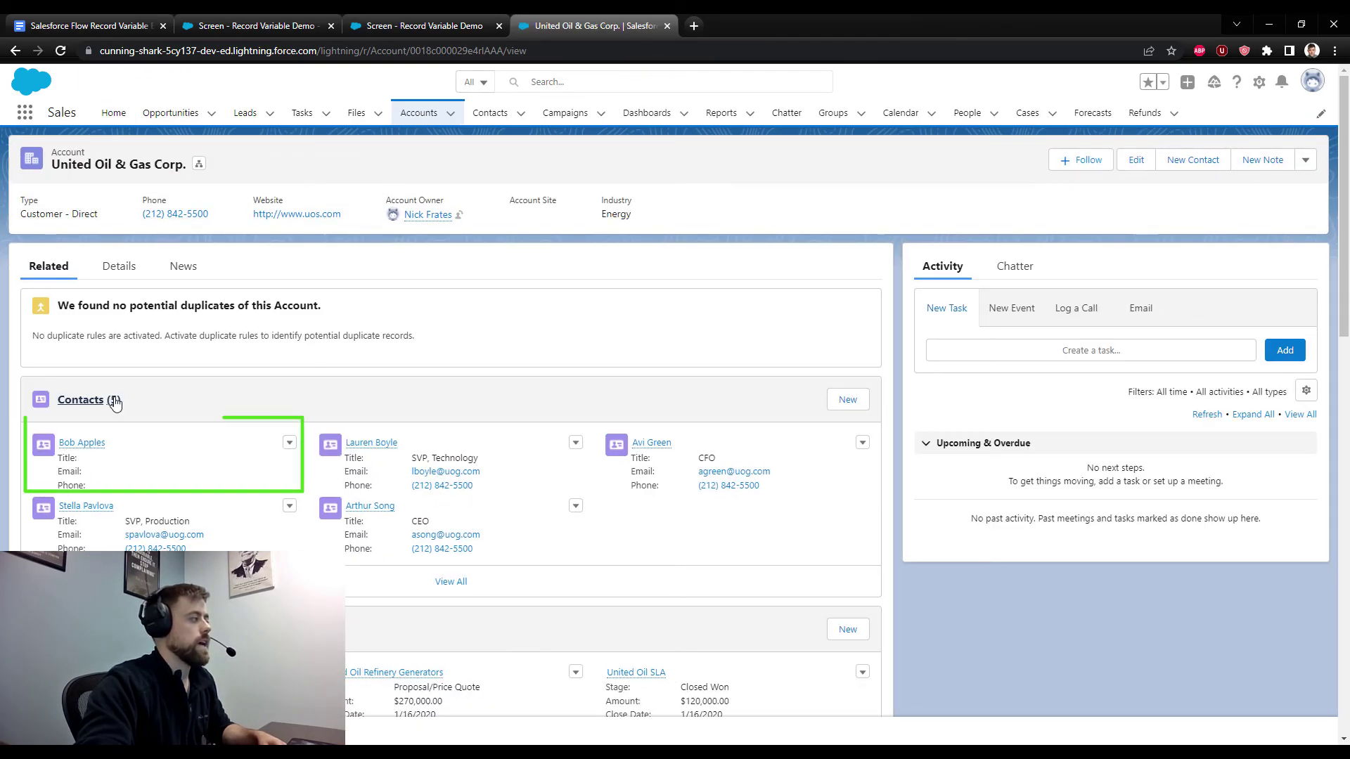
{"action": "left_click", "coordinate": [83, 443]}
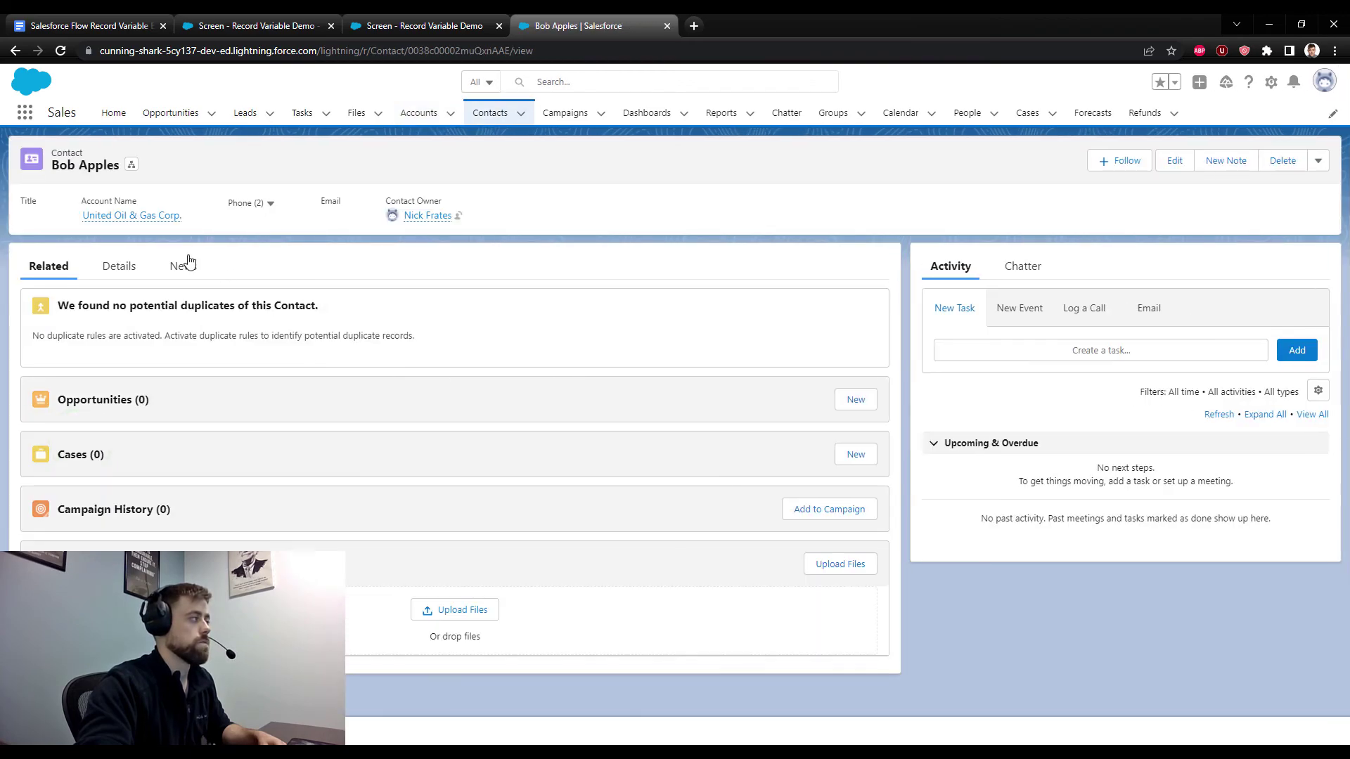
{"action": "left_click", "coordinate": [119, 266]}
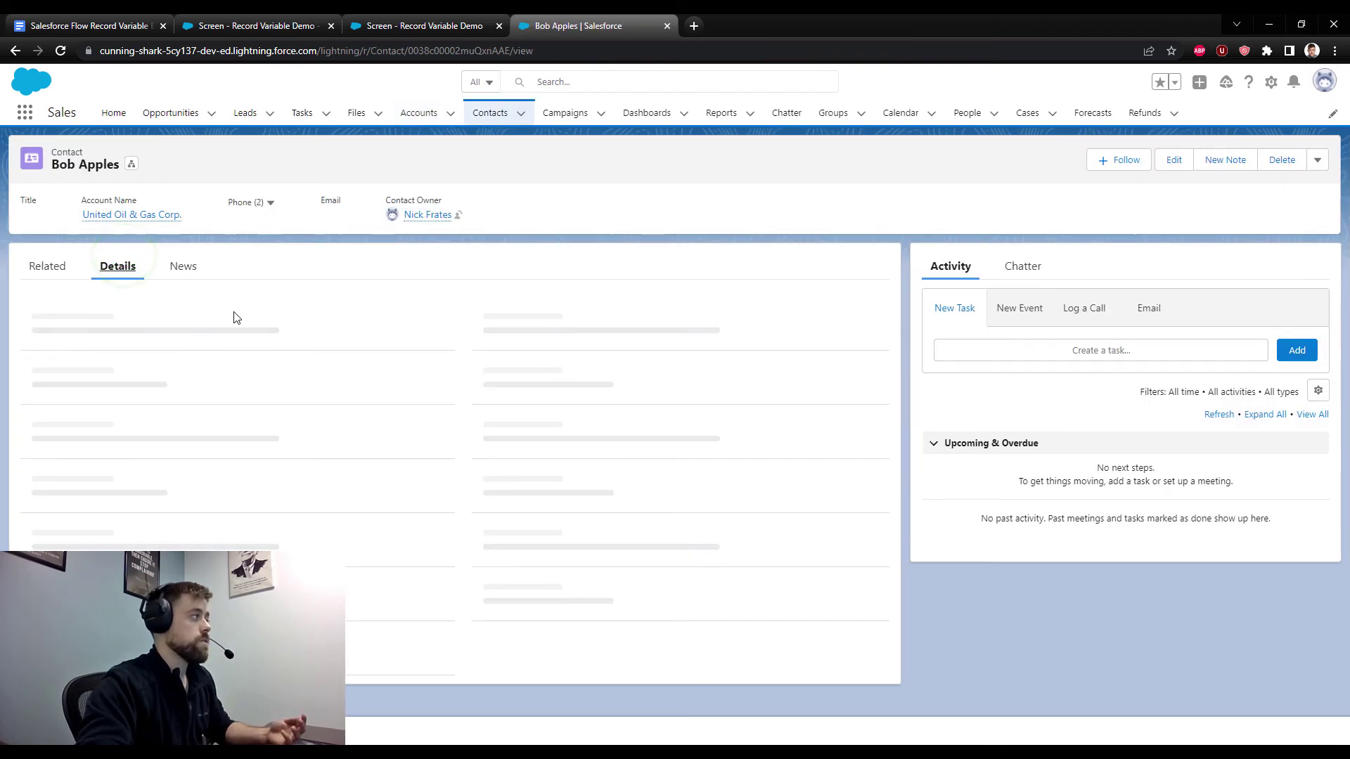